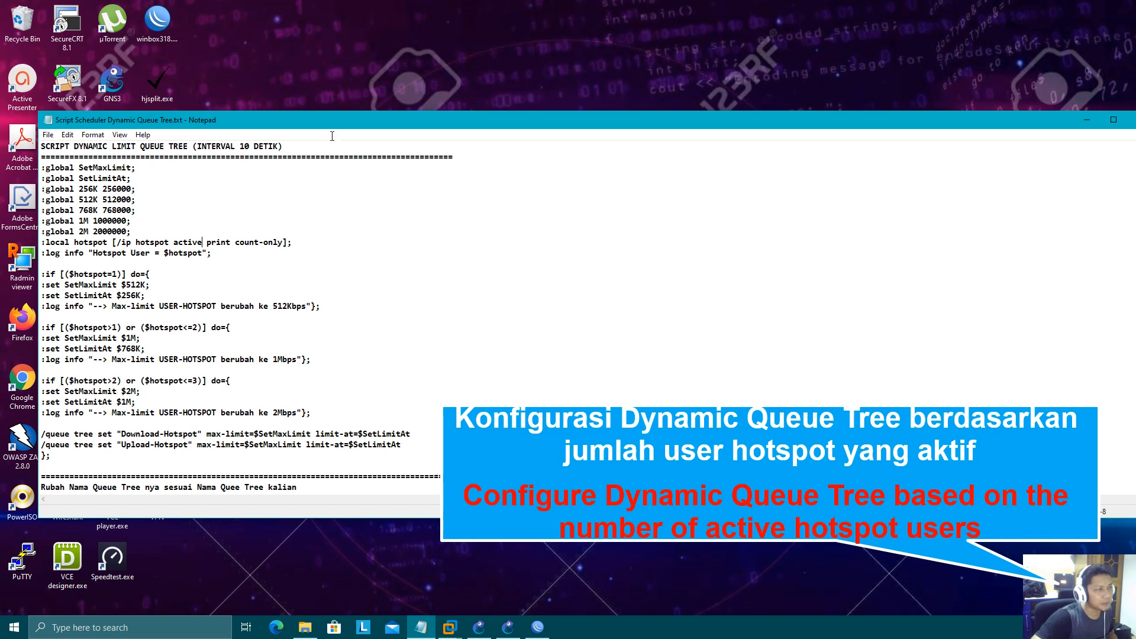
- Move the Notepad script window higher and toward the centre, then highlight the :global keyword
drag(332, 126, 462, 115)
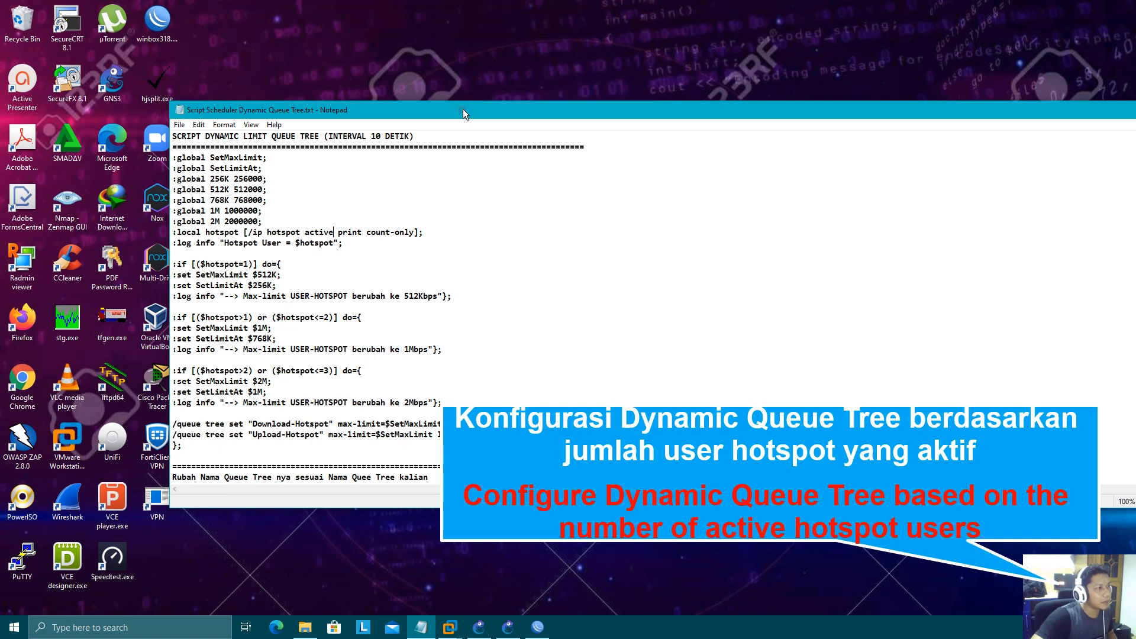
drag(462, 110, 453, 75)
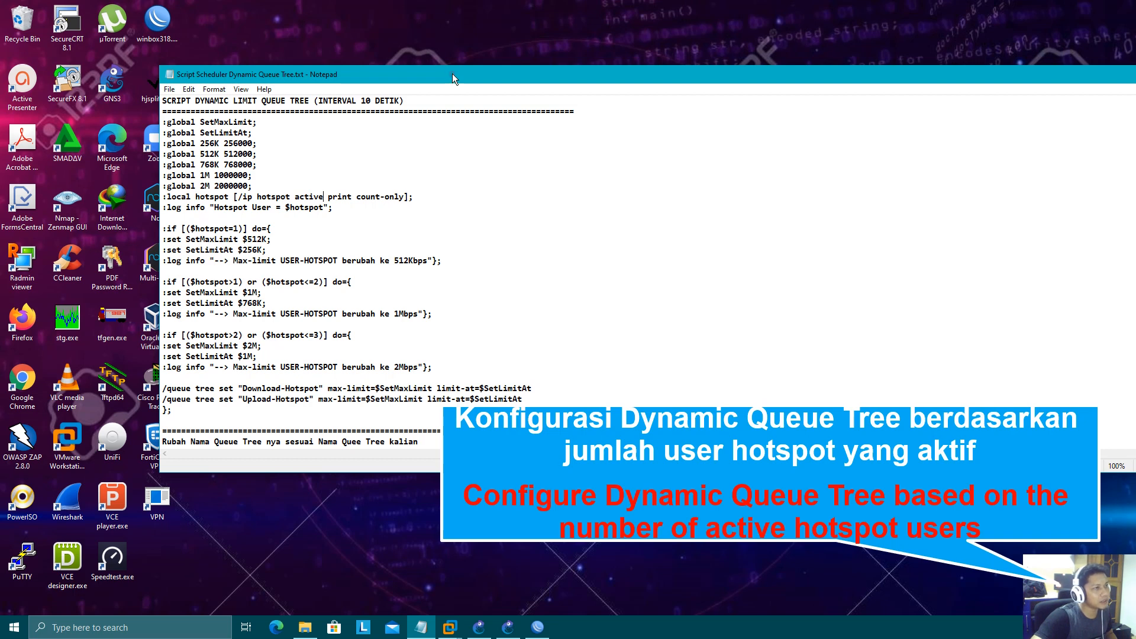
drag(453, 76, 453, 62)
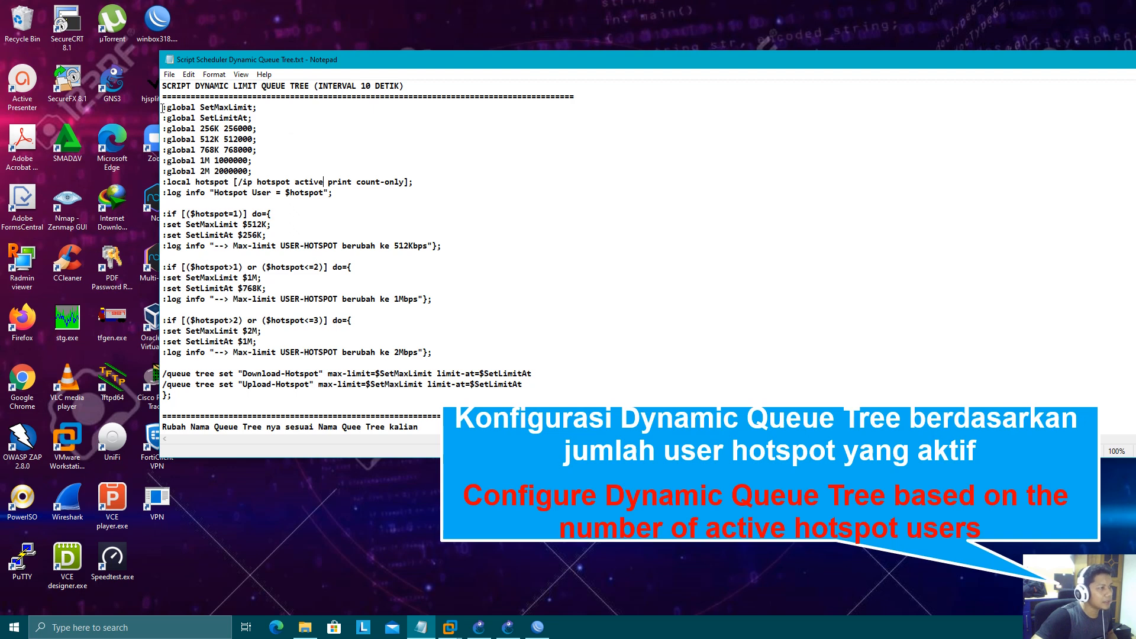
drag(162, 108, 201, 95)
drag(123, 111, 193, 109)
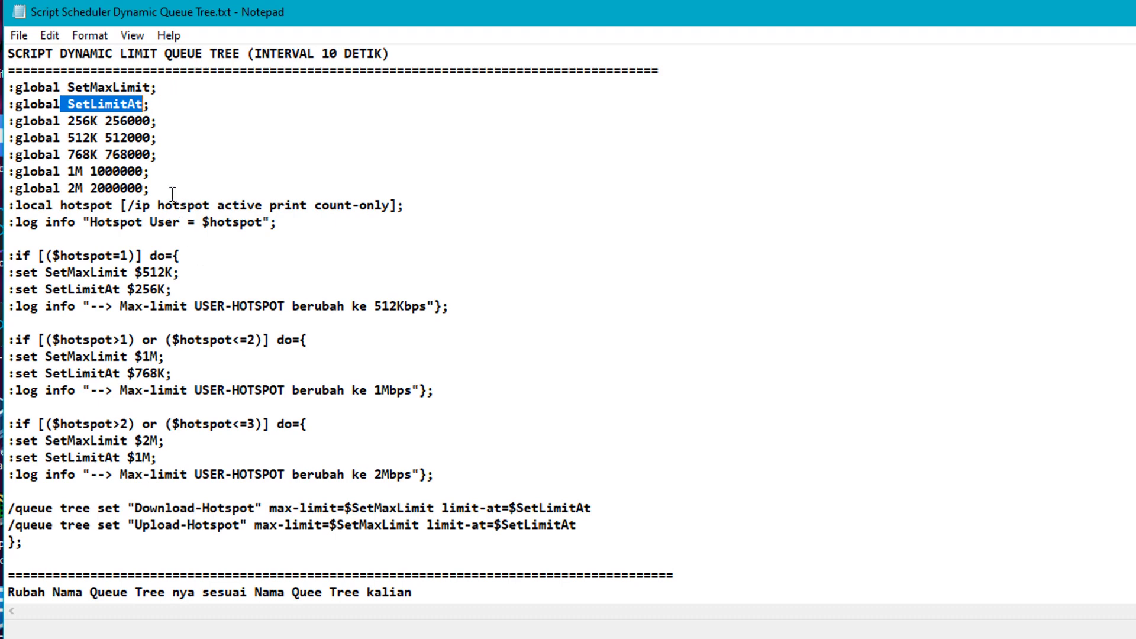
drag(153, 188, 13, 126)
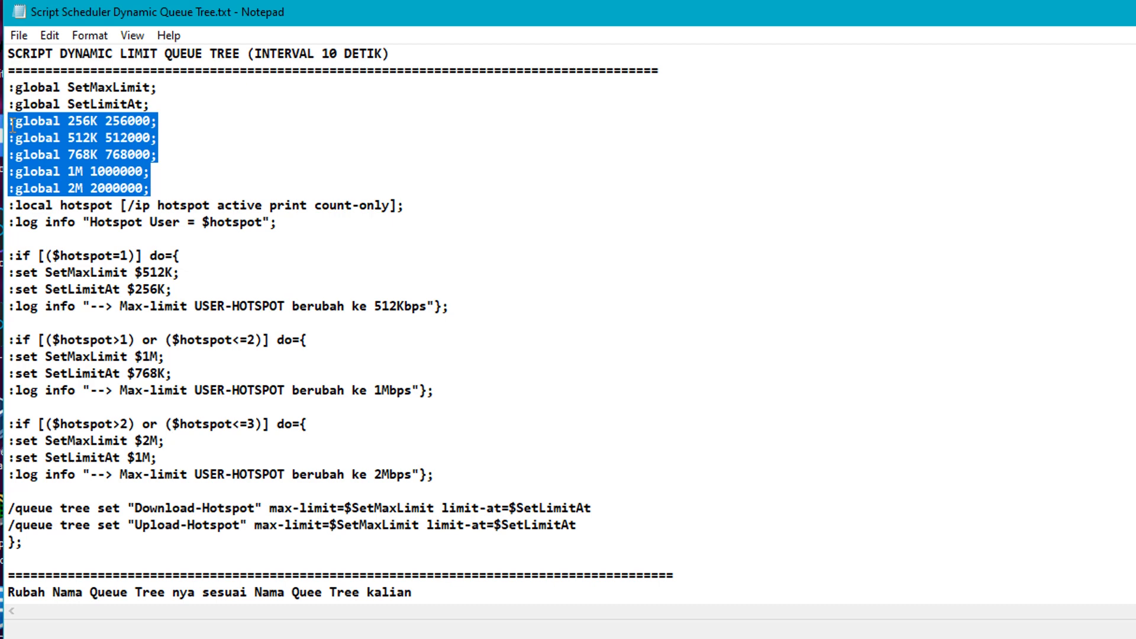
click(67, 123)
drag(67, 123, 94, 124)
click(84, 122)
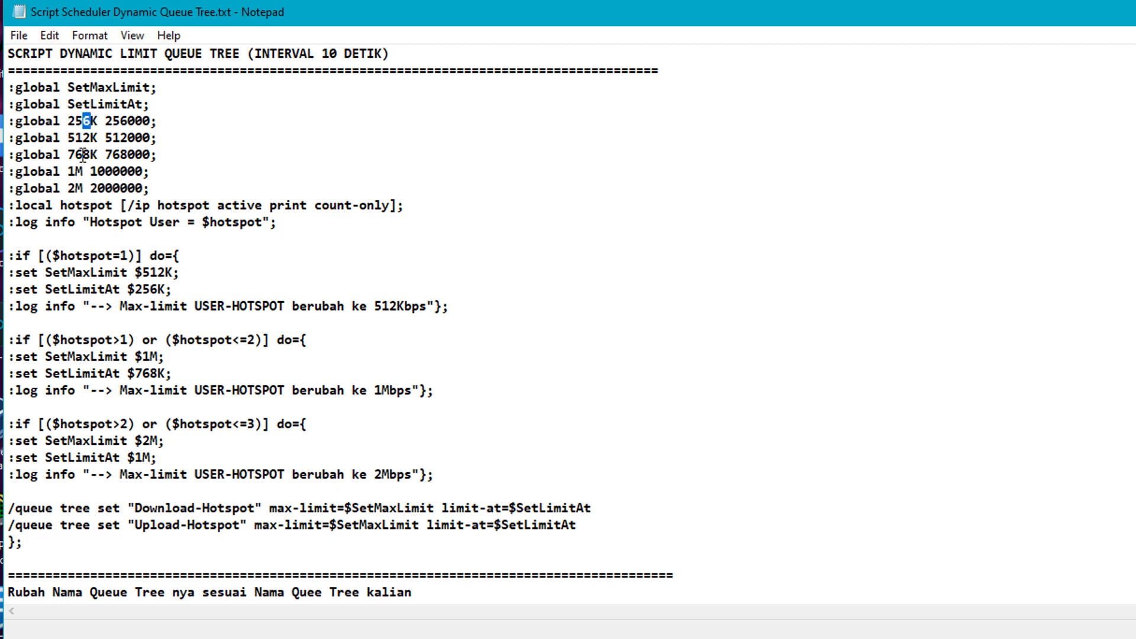
drag(83, 189, 151, 171)
click(69, 122)
drag(74, 121, 152, 118)
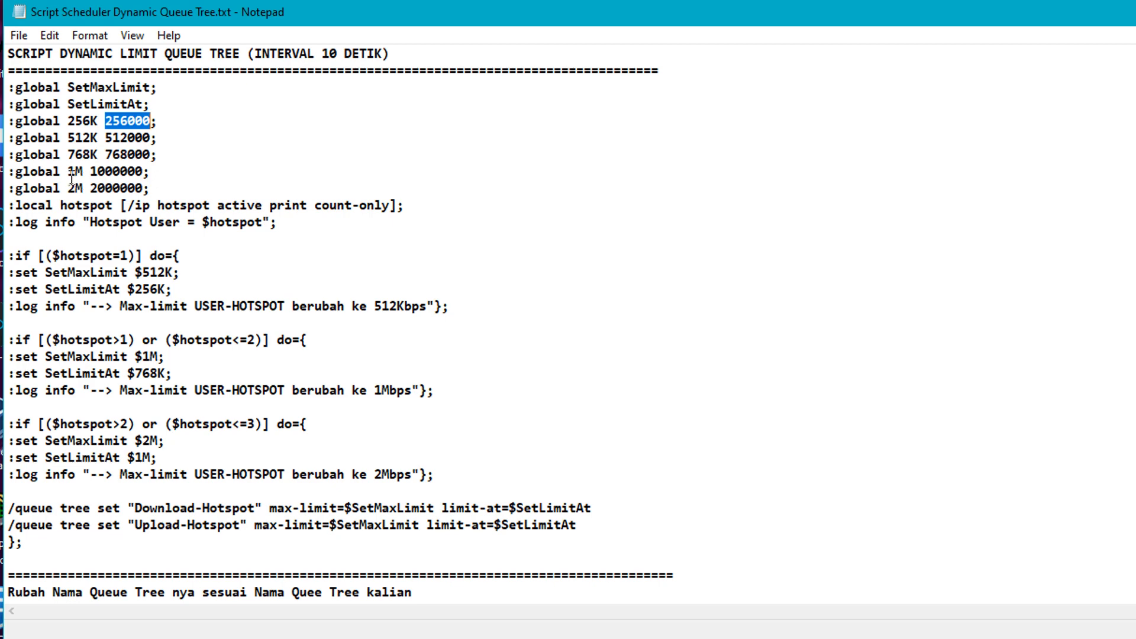
drag(92, 171, 148, 171)
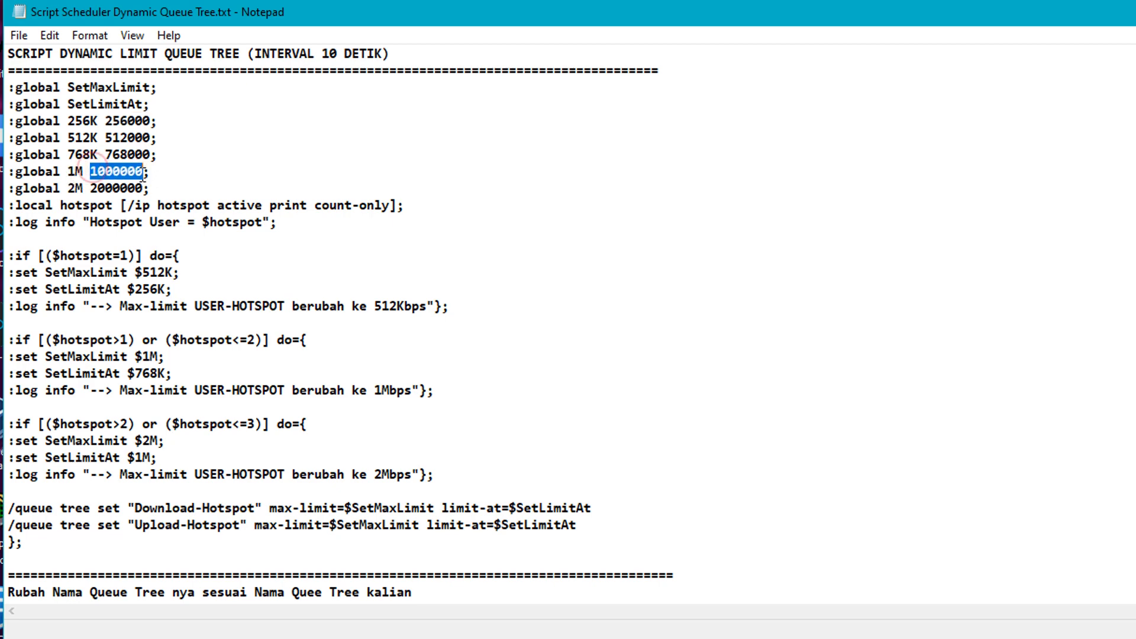
drag(68, 189, 11, 123)
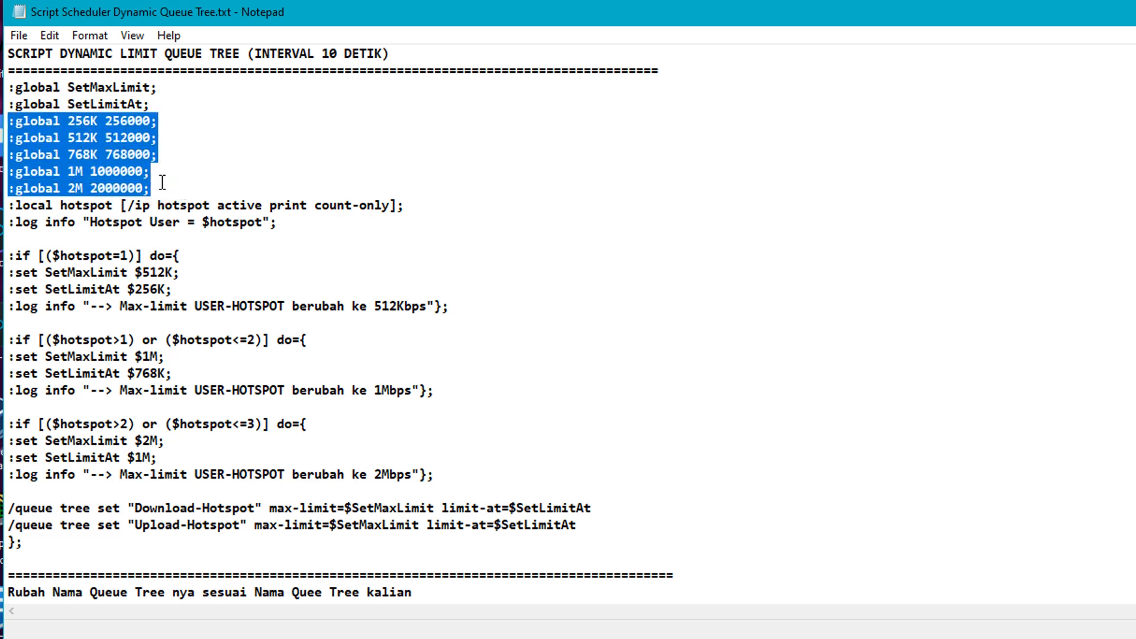
click(161, 186)
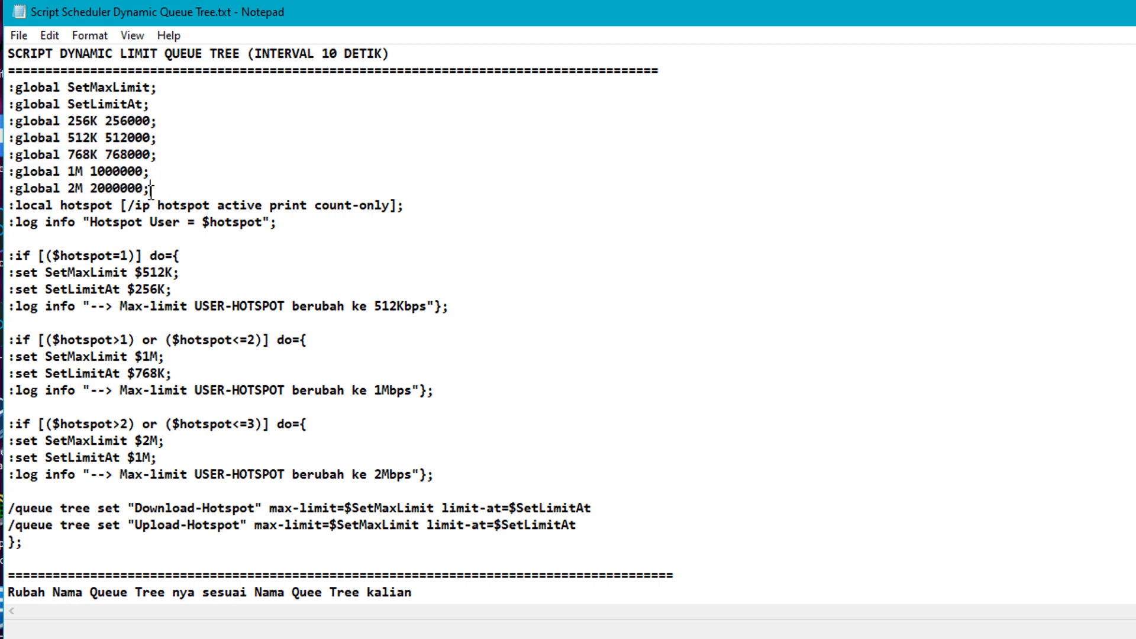
drag(157, 188, 97, 171)
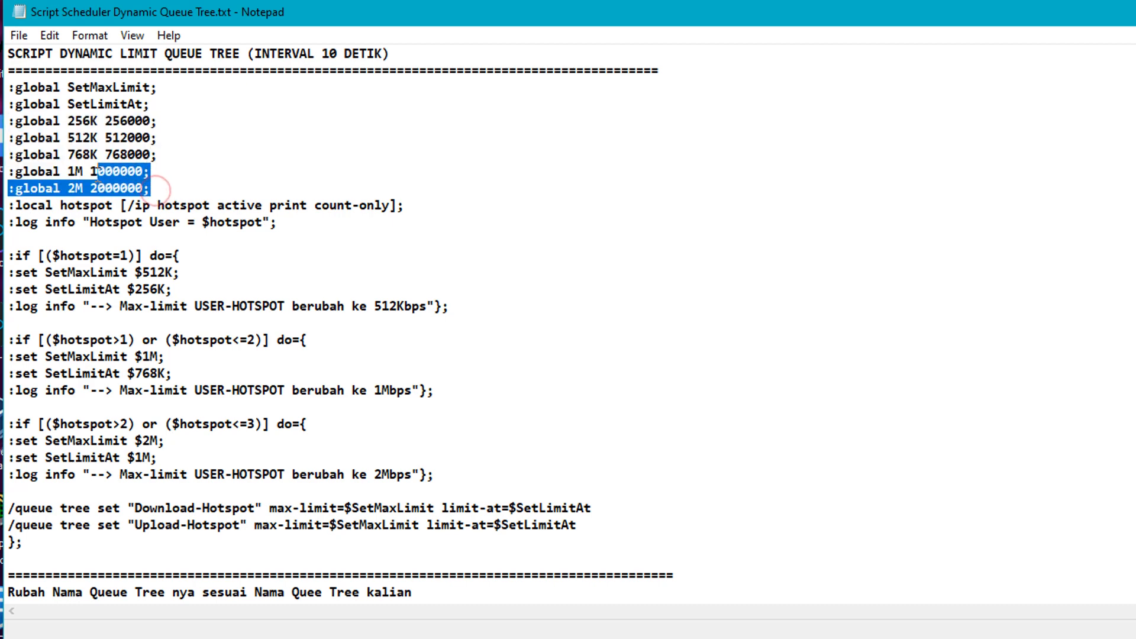
drag(155, 187, 21, 127)
click(75, 137)
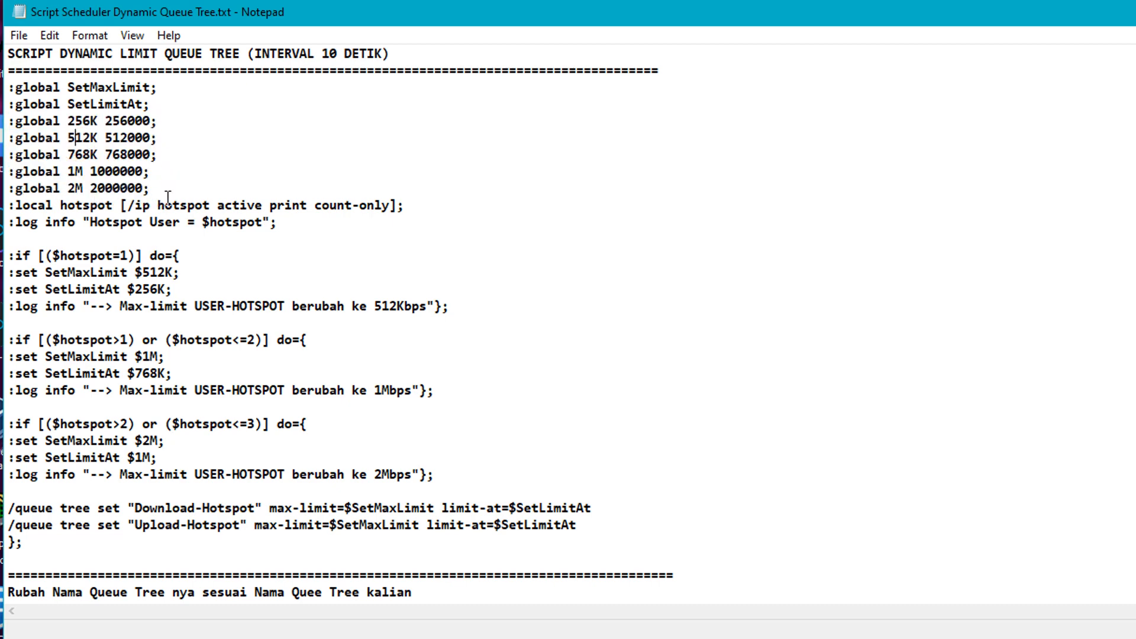
drag(162, 188, 10, 188)
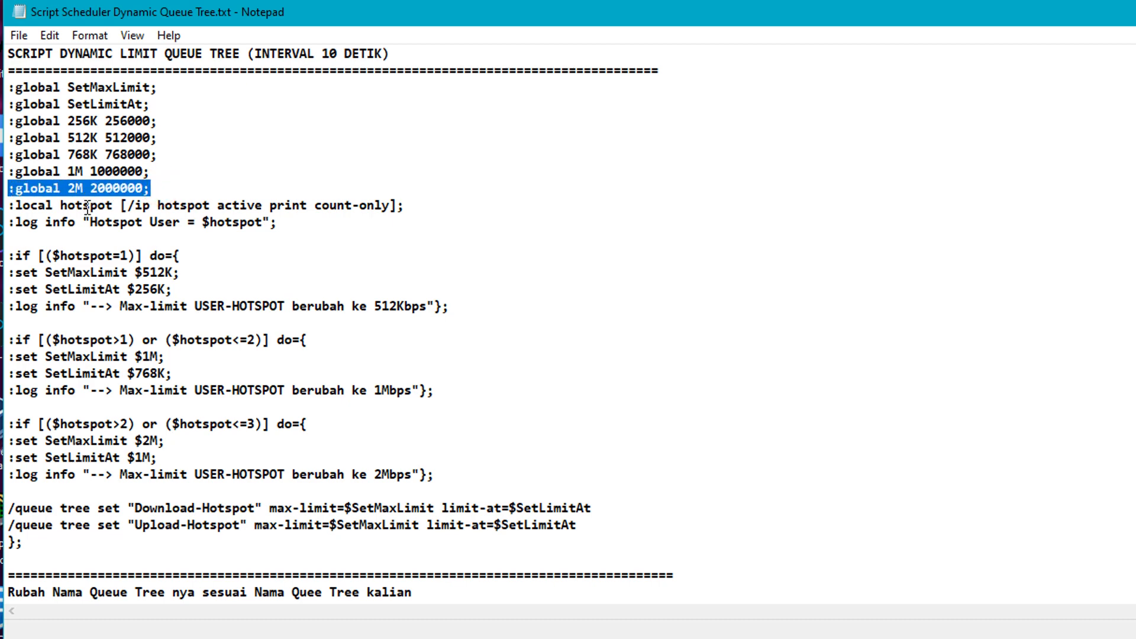
click(155, 192)
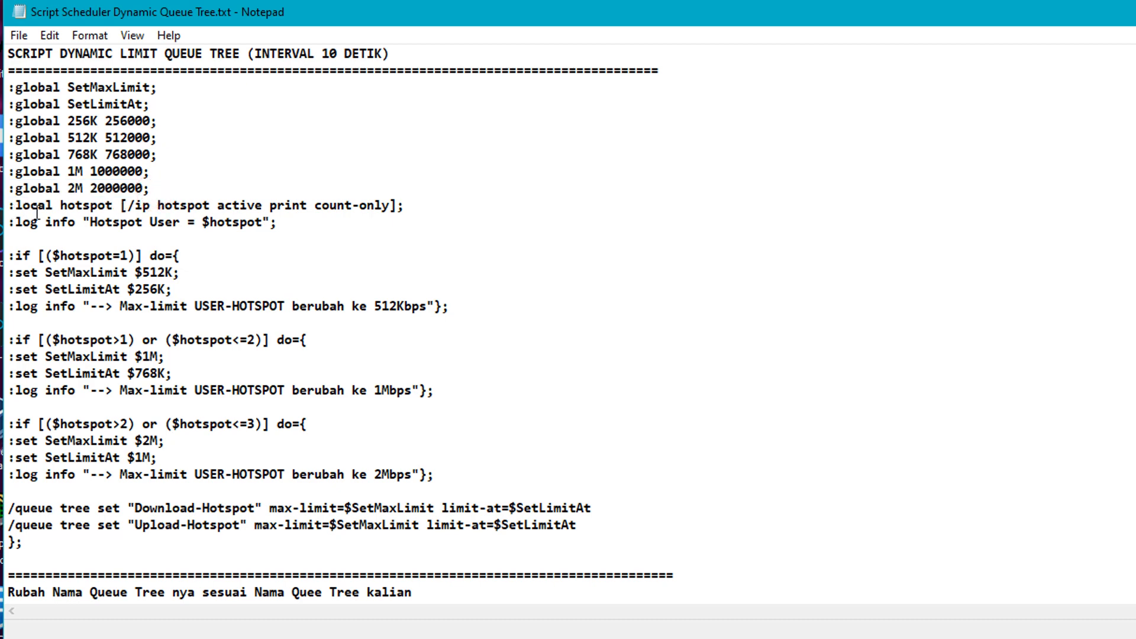
drag(62, 210, 392, 207)
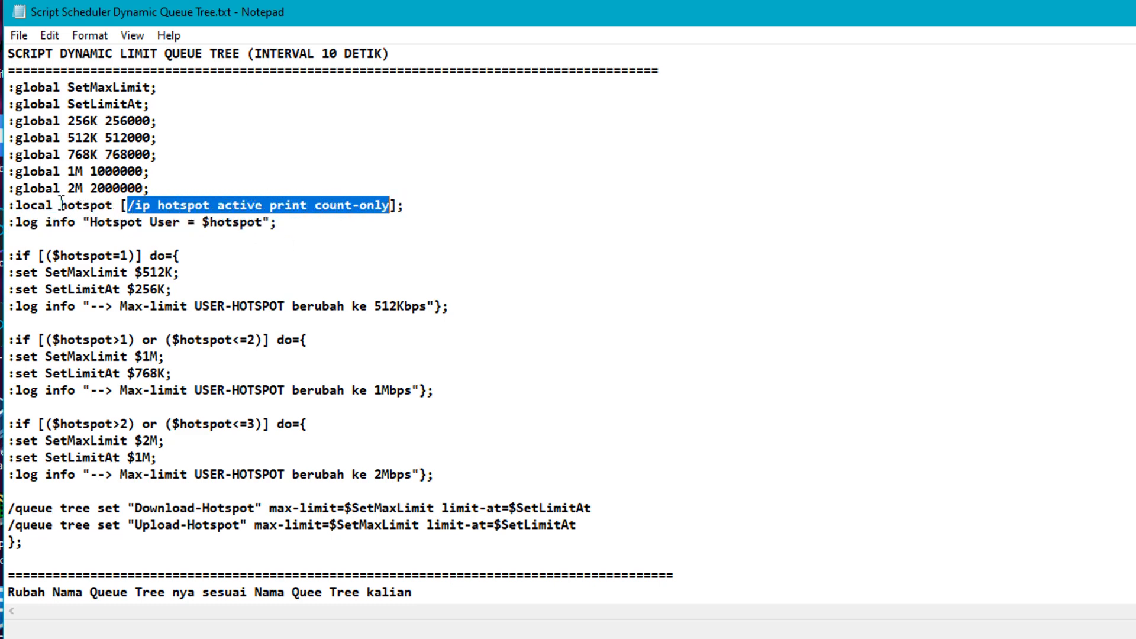
drag(61, 206, 398, 202)
click(172, 222)
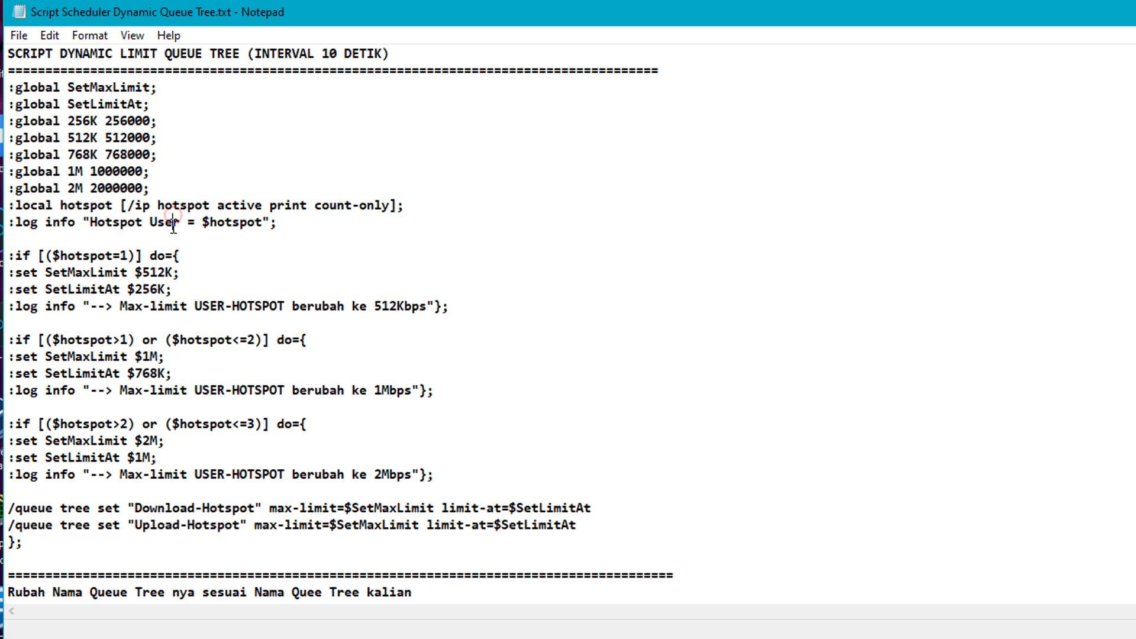
drag(13, 222, 265, 222)
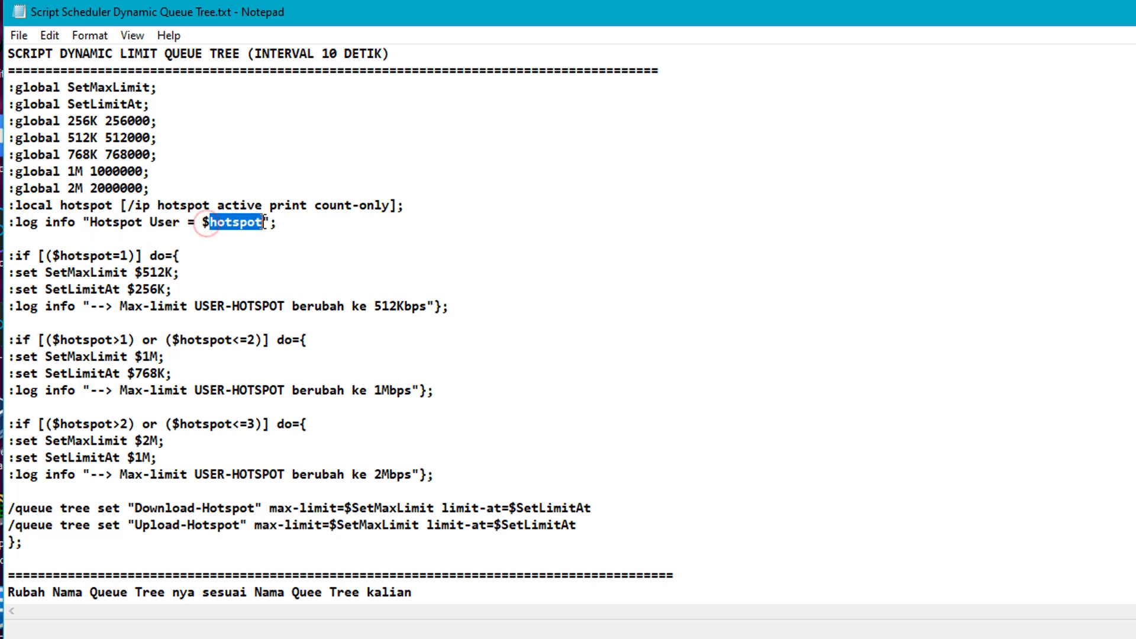
click(68, 208)
drag(68, 208, 302, 211)
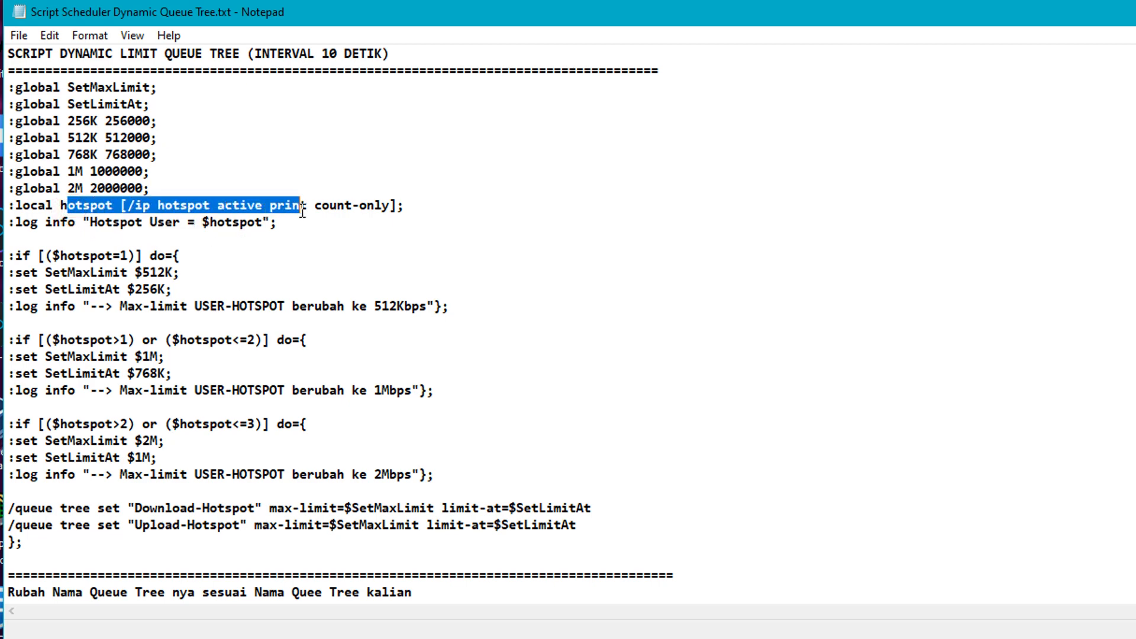
click(83, 211)
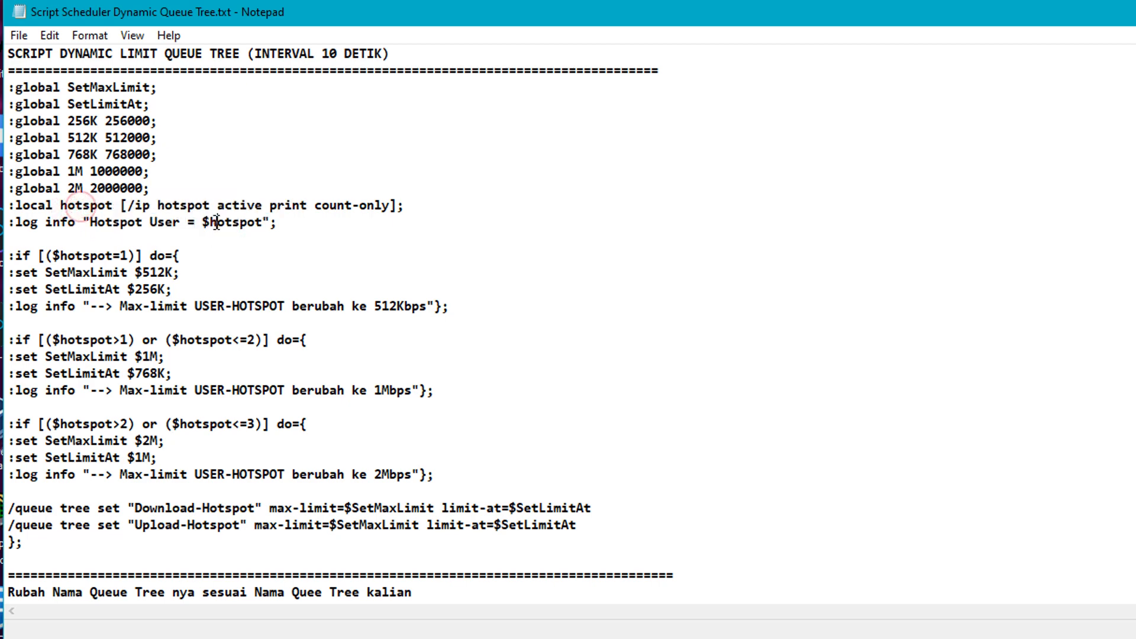
drag(216, 223, 247, 223)
click(142, 258)
drag(450, 477, 8, 256)
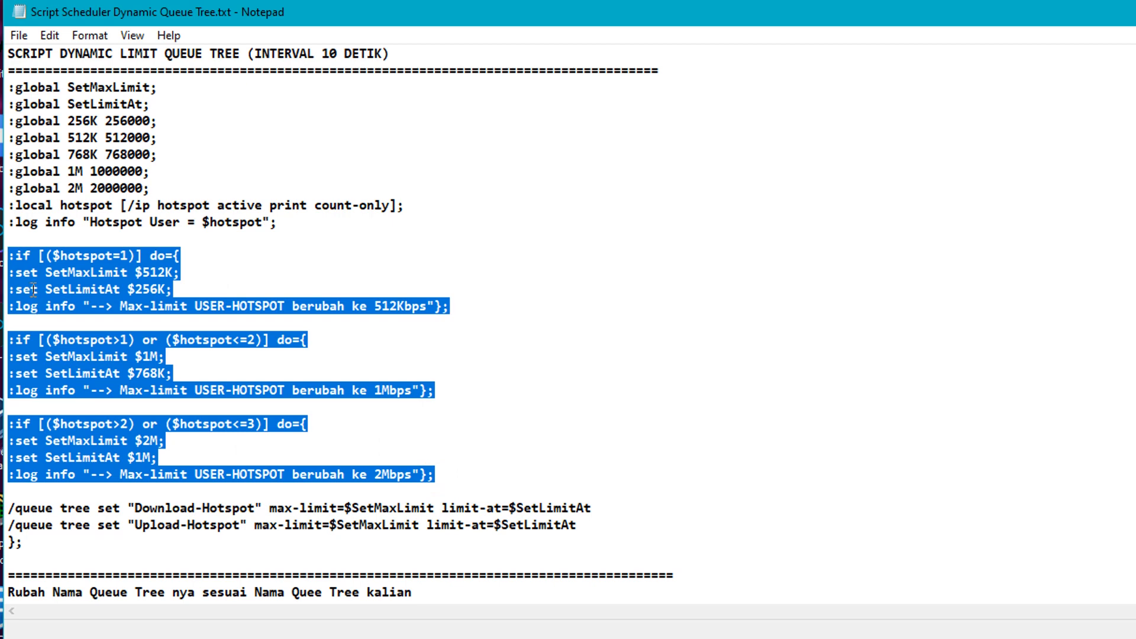
click(17, 253)
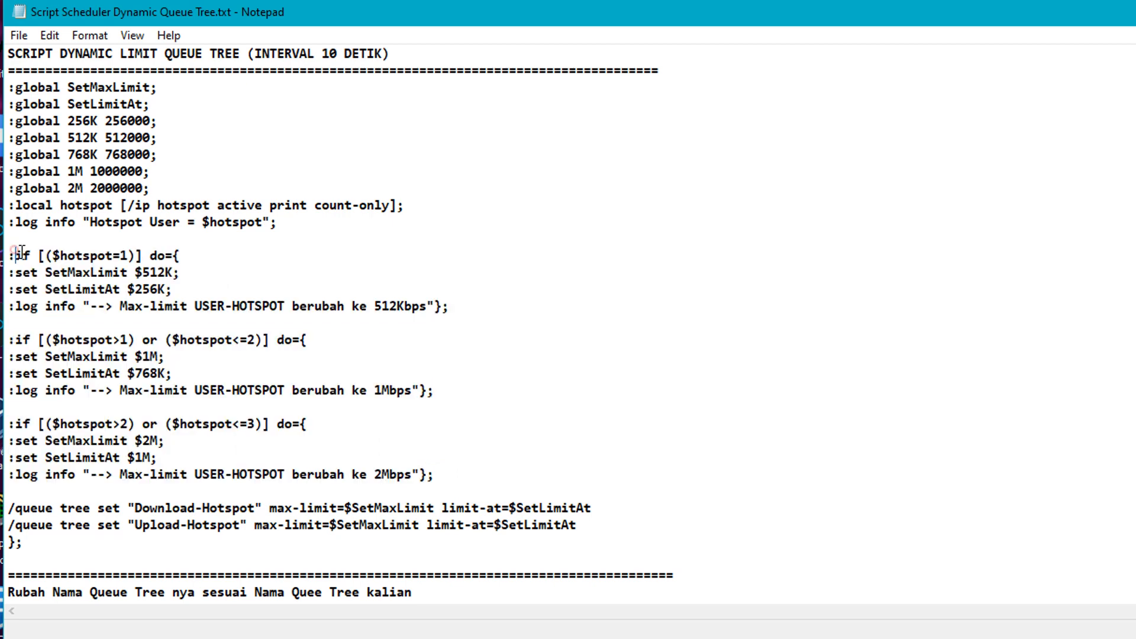
click(21, 336)
click(20, 419)
click(49, 426)
click(42, 258)
drag(40, 260, 133, 259)
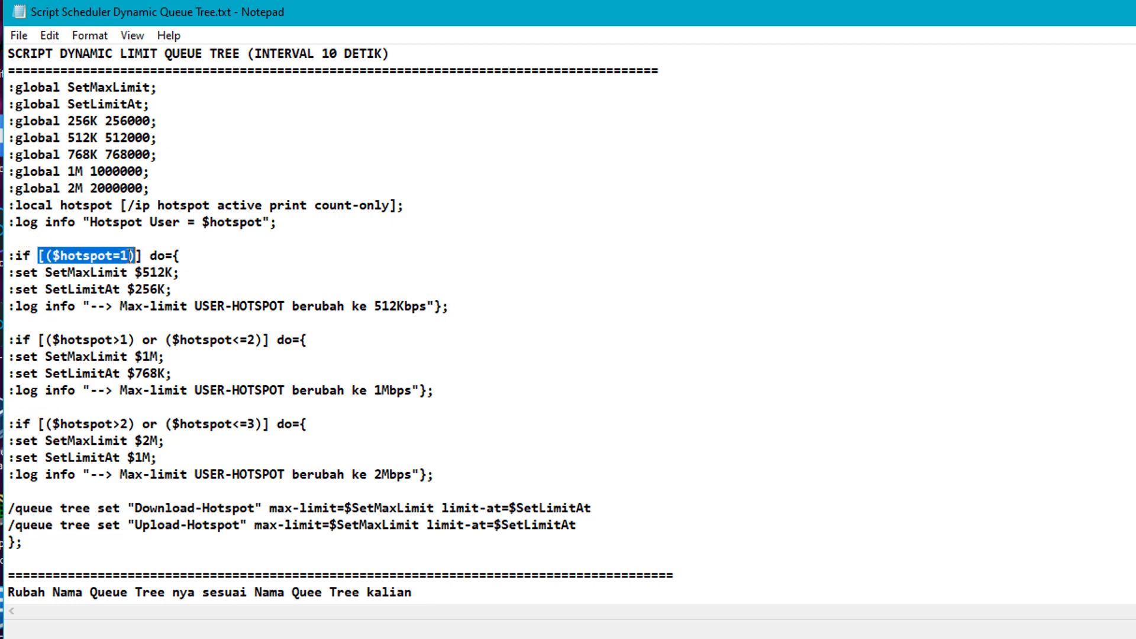
click(132, 256)
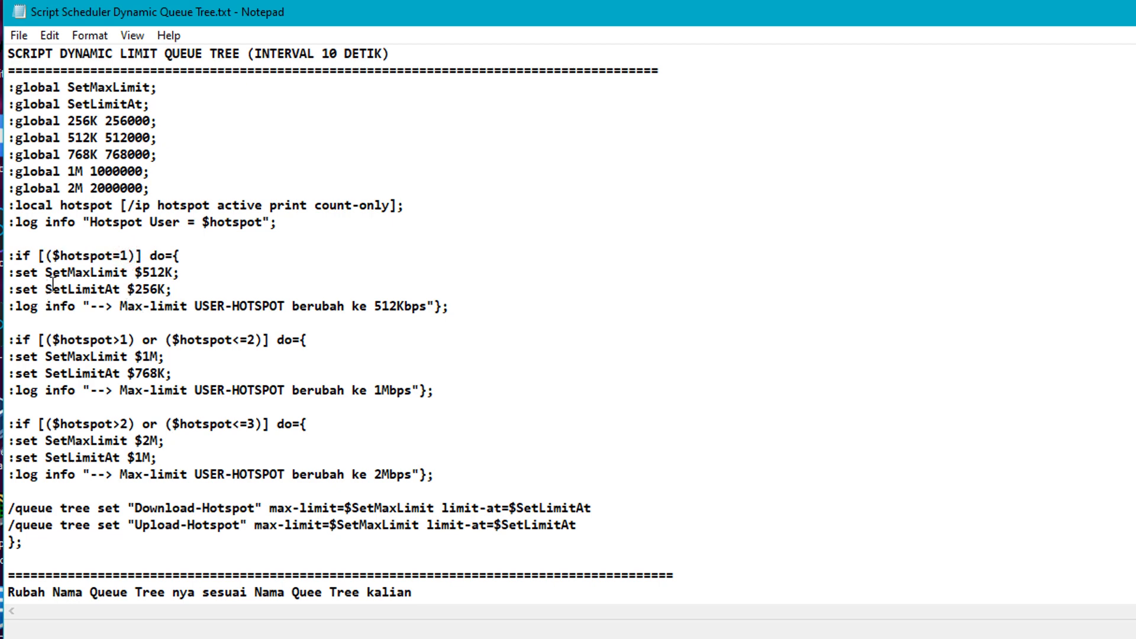
drag(60, 272, 172, 272)
drag(68, 289, 167, 293)
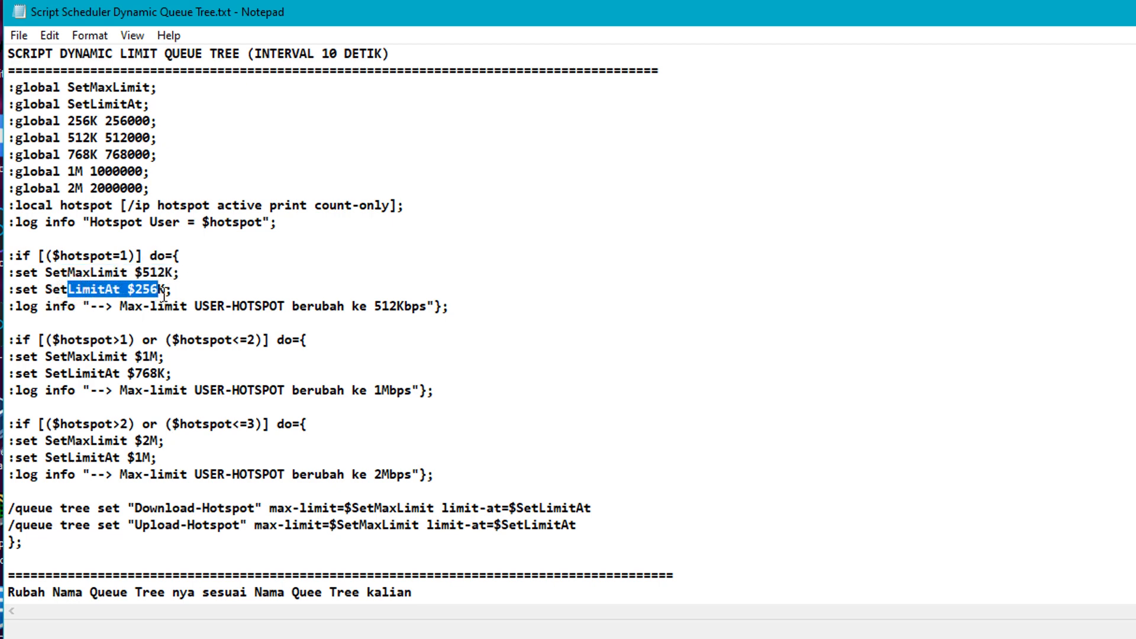
drag(46, 255, 127, 255)
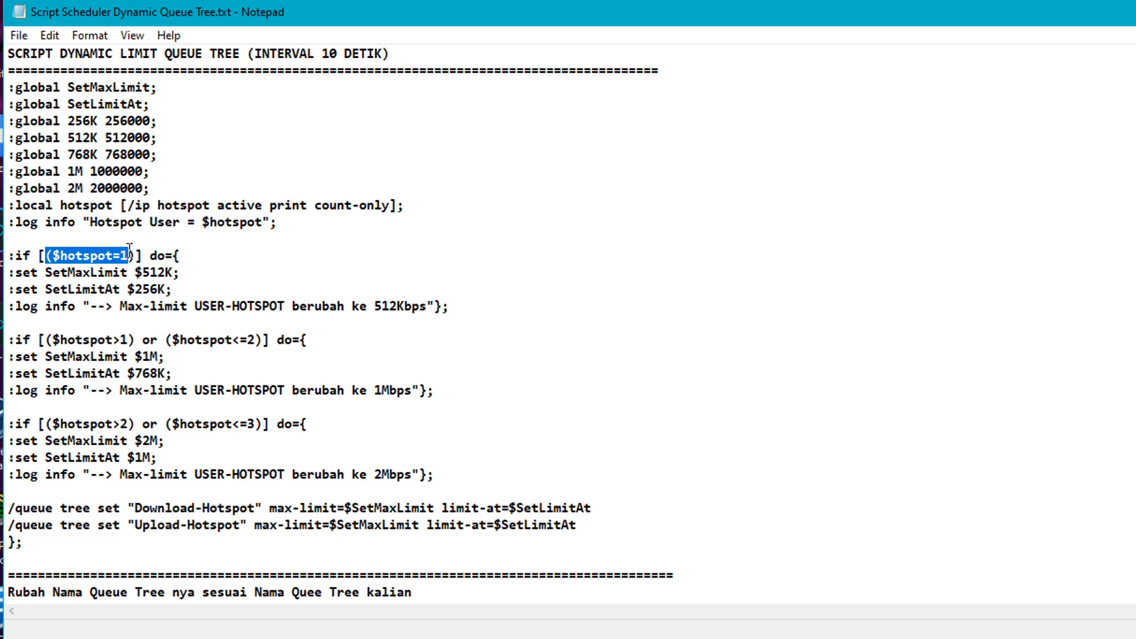
drag(129, 255, 120, 261)
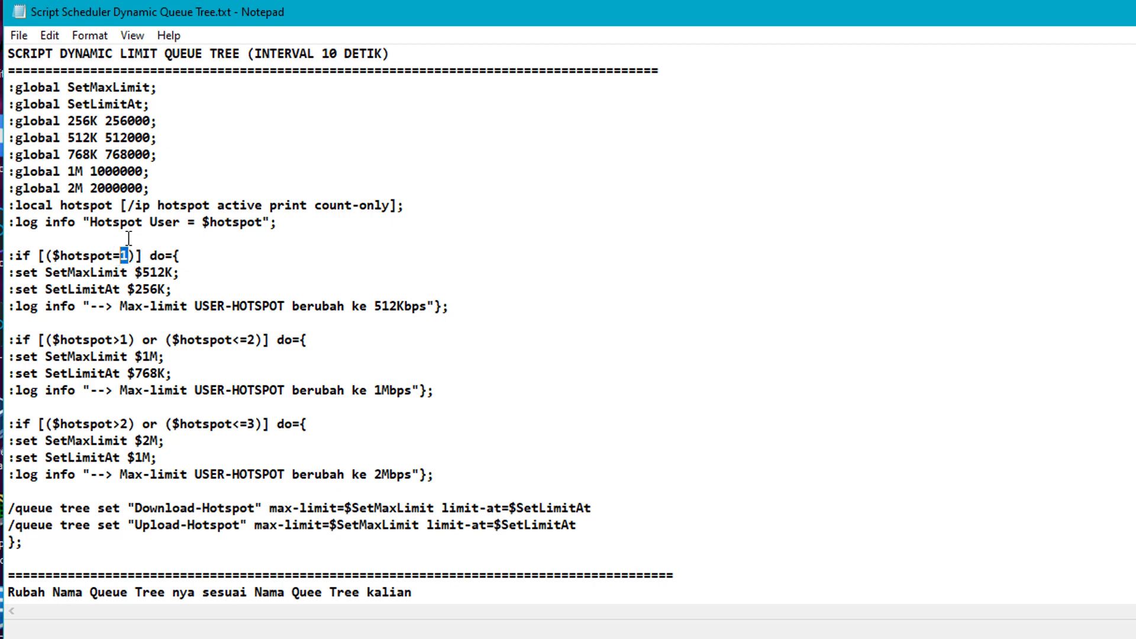
drag(45, 272, 178, 290)
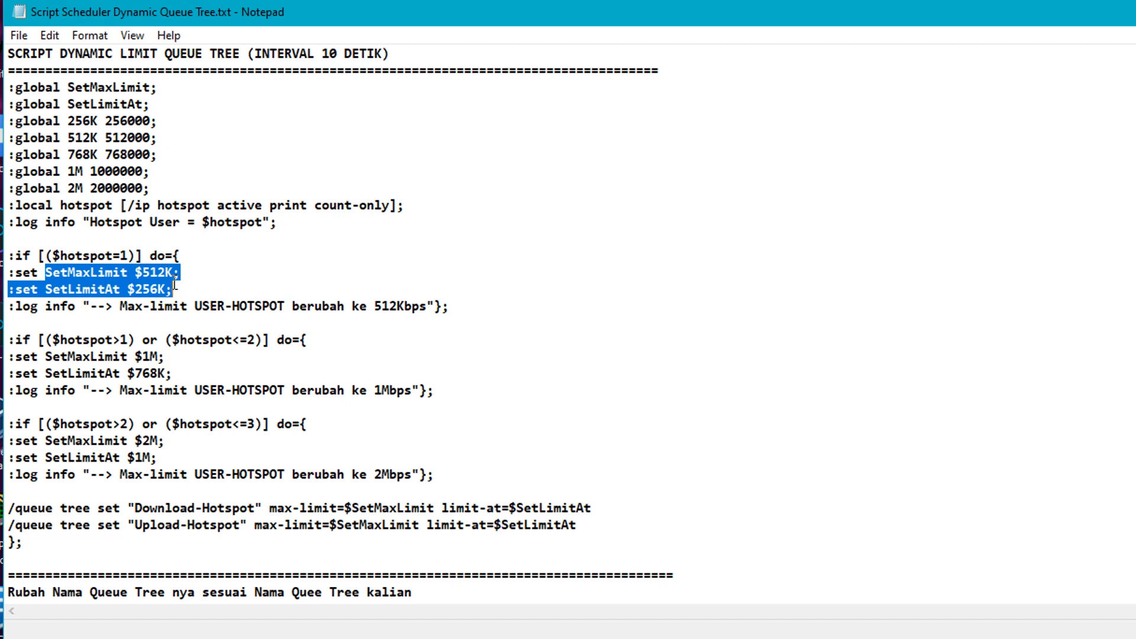
drag(149, 193, 13, 142)
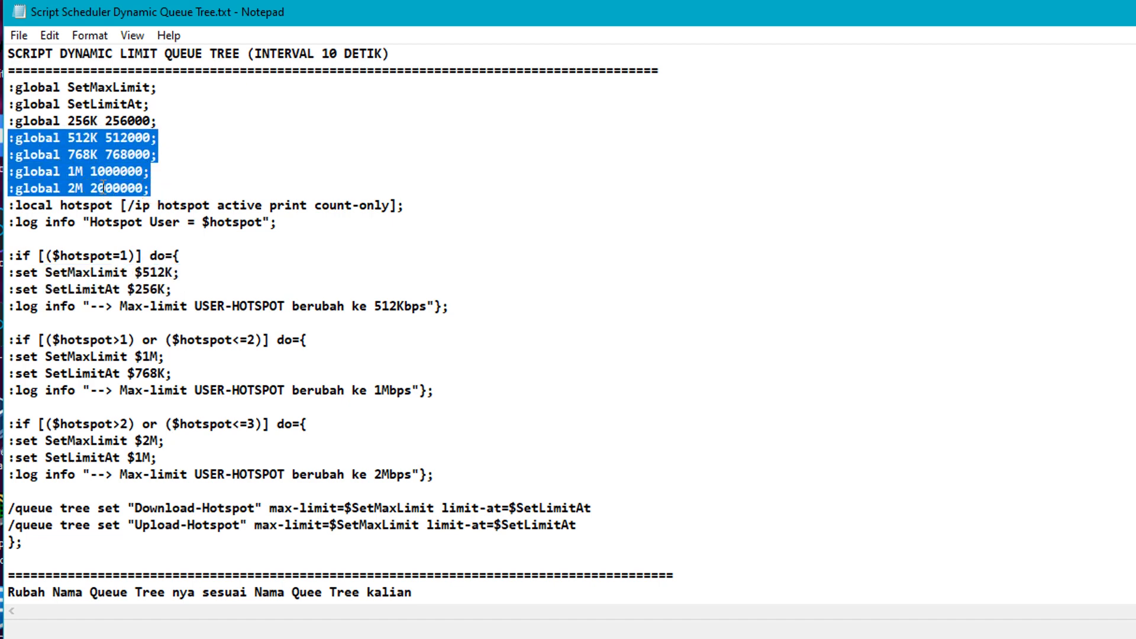
click(120, 173)
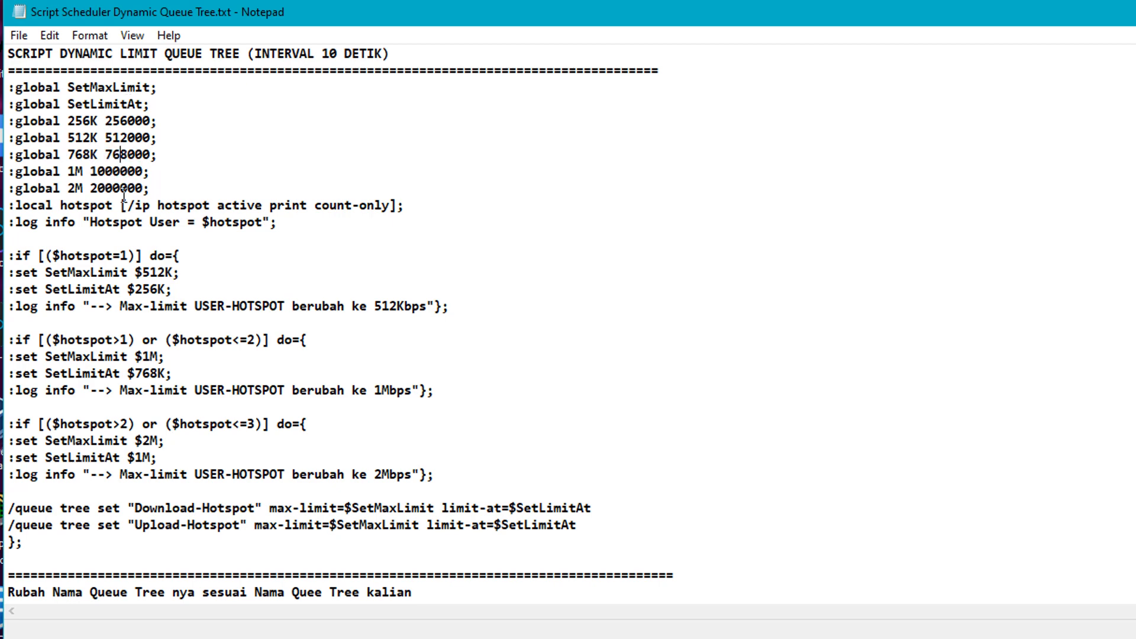
drag(104, 256, 128, 256)
drag(45, 272, 173, 272)
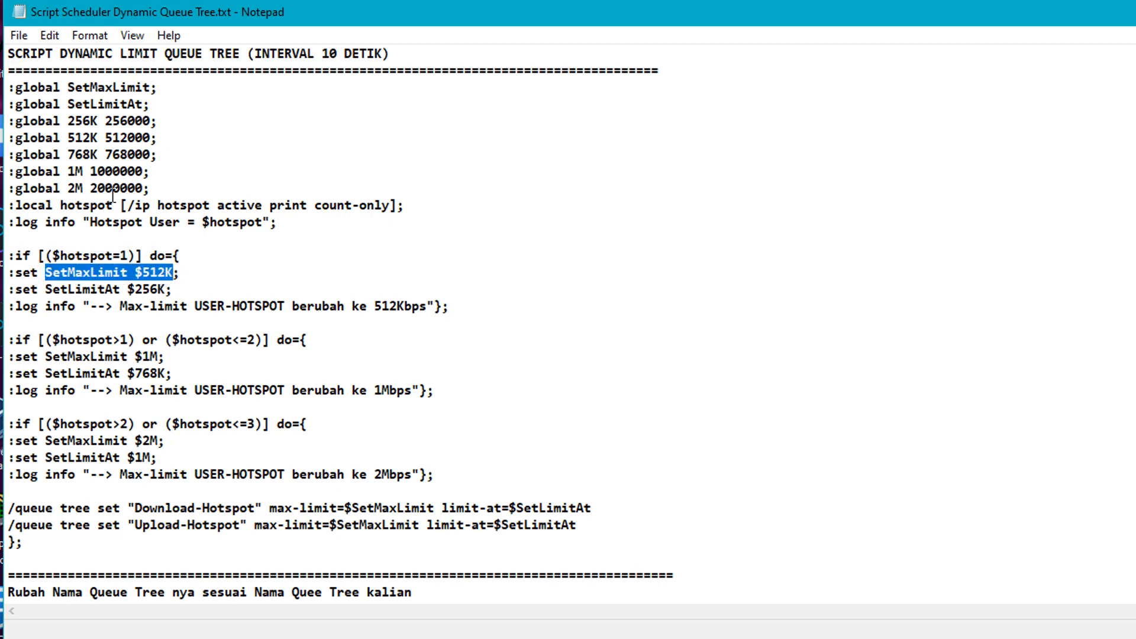
drag(67, 138, 149, 138)
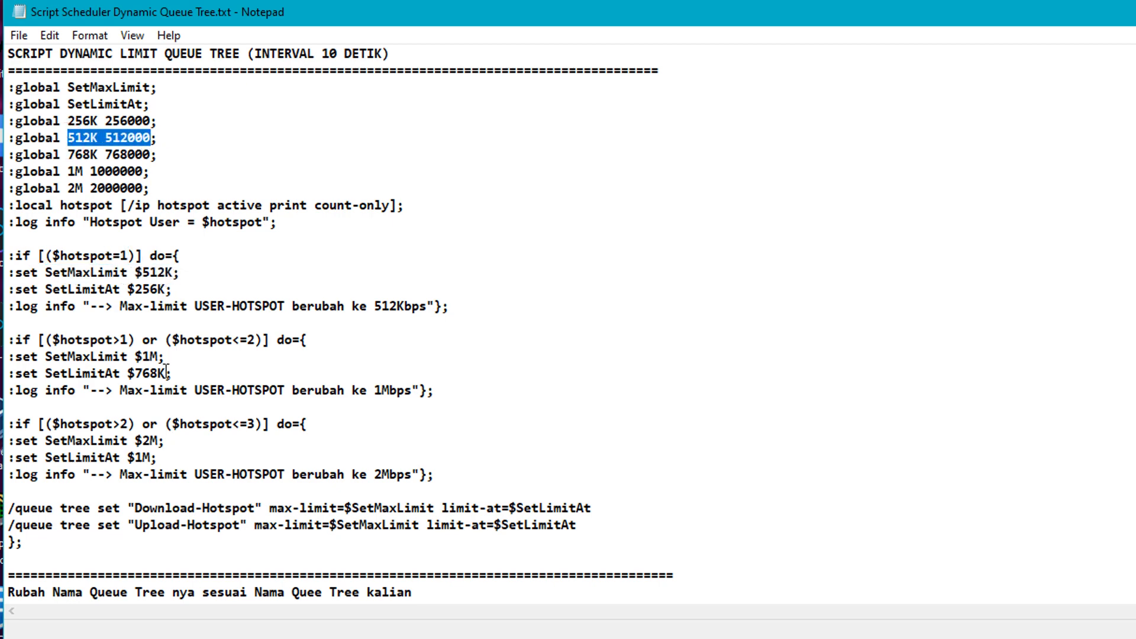
click(76, 288)
drag(71, 288, 172, 289)
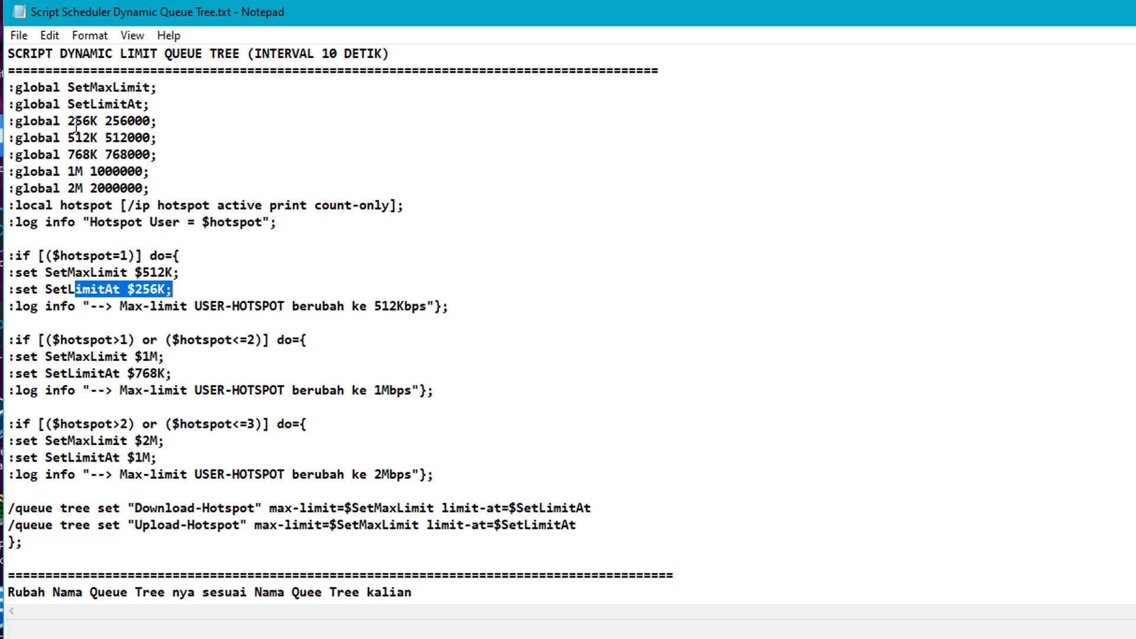
drag(68, 121, 150, 126)
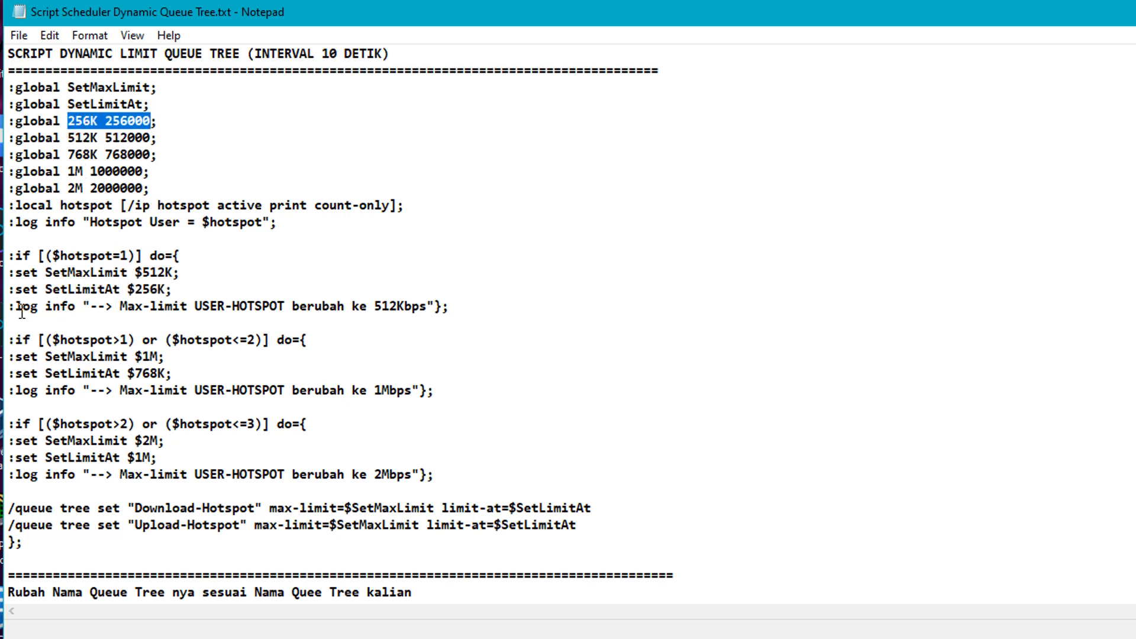
drag(16, 306, 450, 306)
click(341, 353)
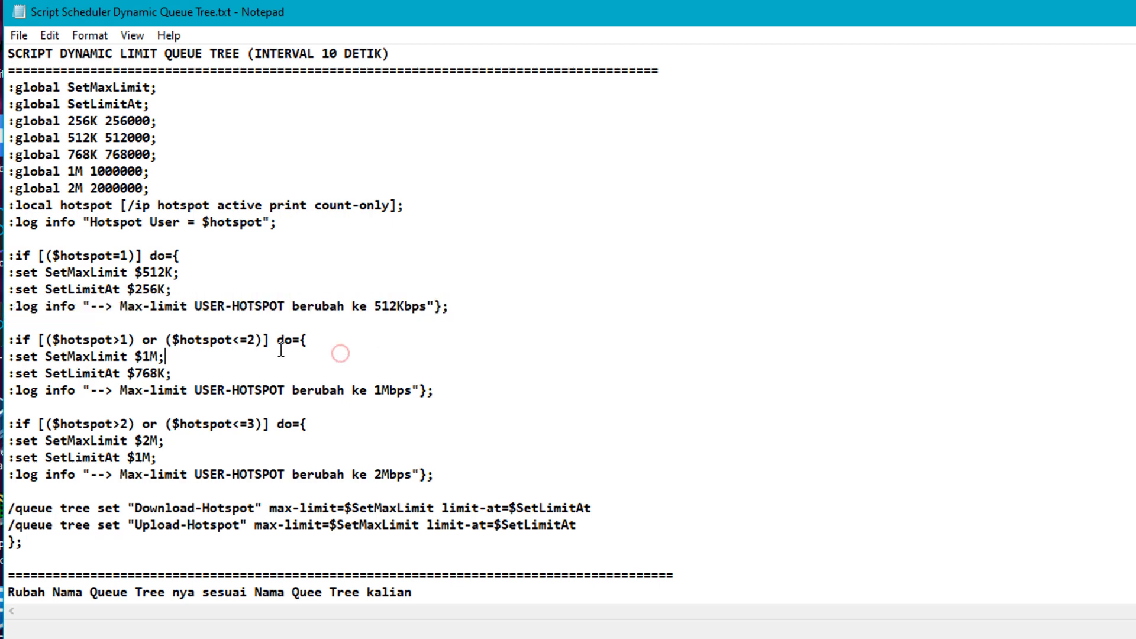
drag(135, 340, 159, 344)
click(113, 339)
mouse_move(232, 339)
mouse_down()
mouse_move(256, 340)
mouse_move(240, 339)
mouse_up()
drag(68, 356, 160, 357)
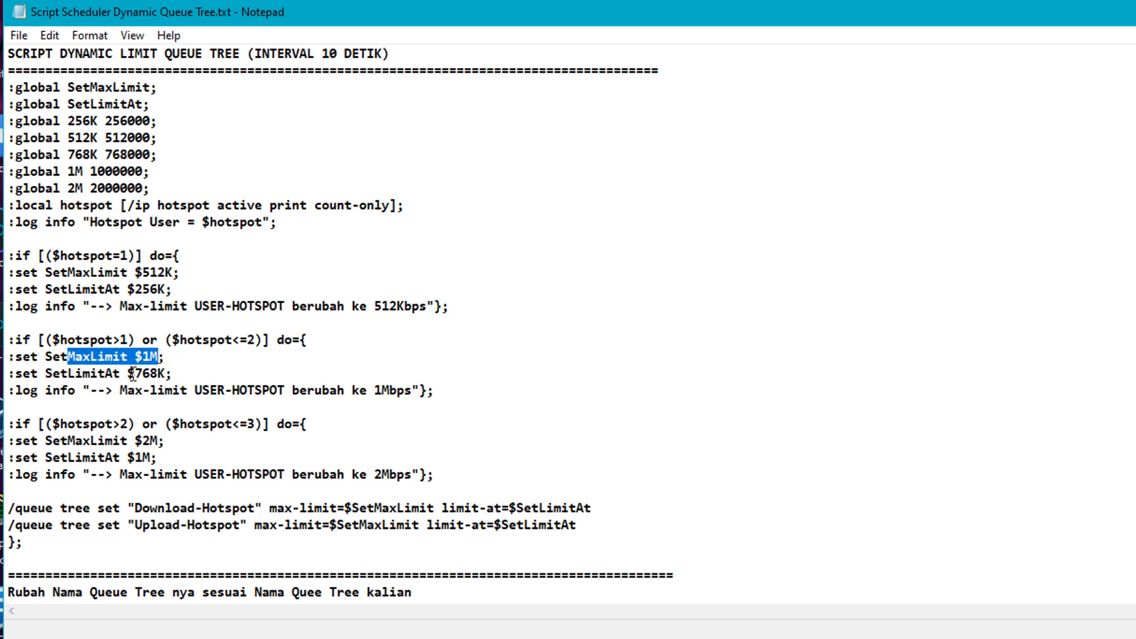
drag(128, 372, 146, 374)
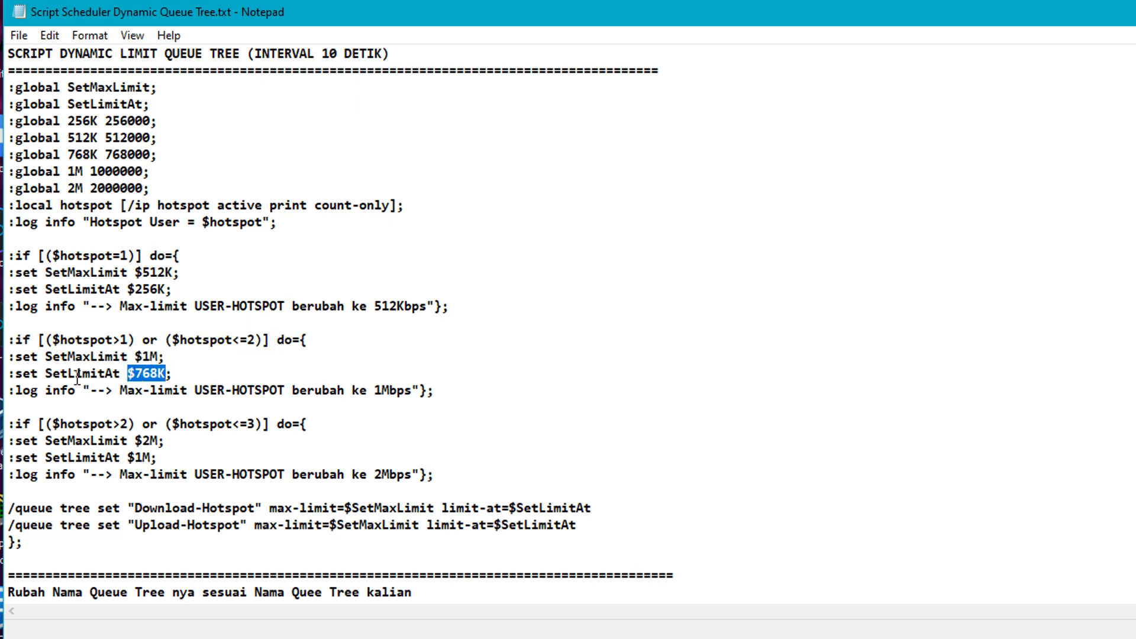
drag(67, 373, 116, 379)
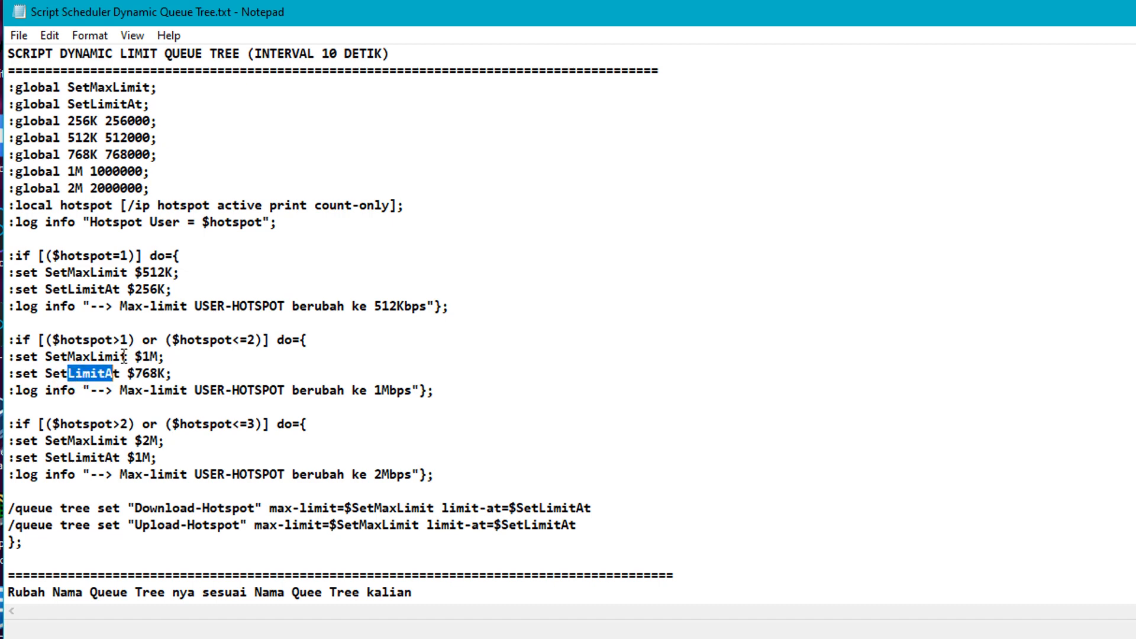
drag(75, 341, 135, 339)
drag(241, 340, 254, 340)
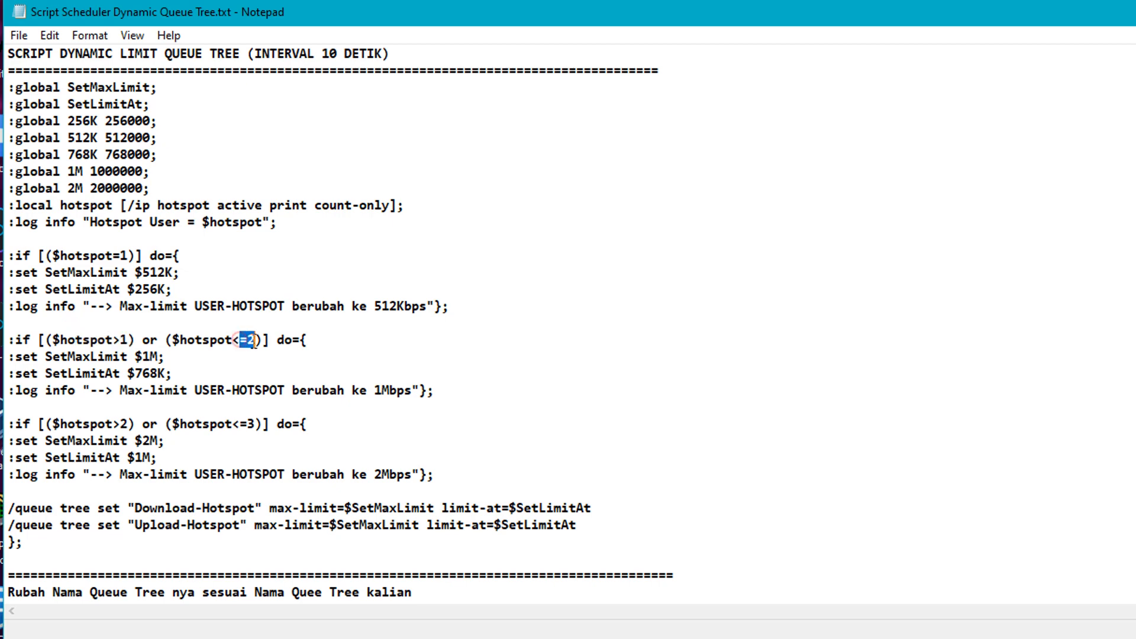
click(242, 372)
drag(232, 340, 258, 339)
click(239, 340)
drag(46, 423, 129, 425)
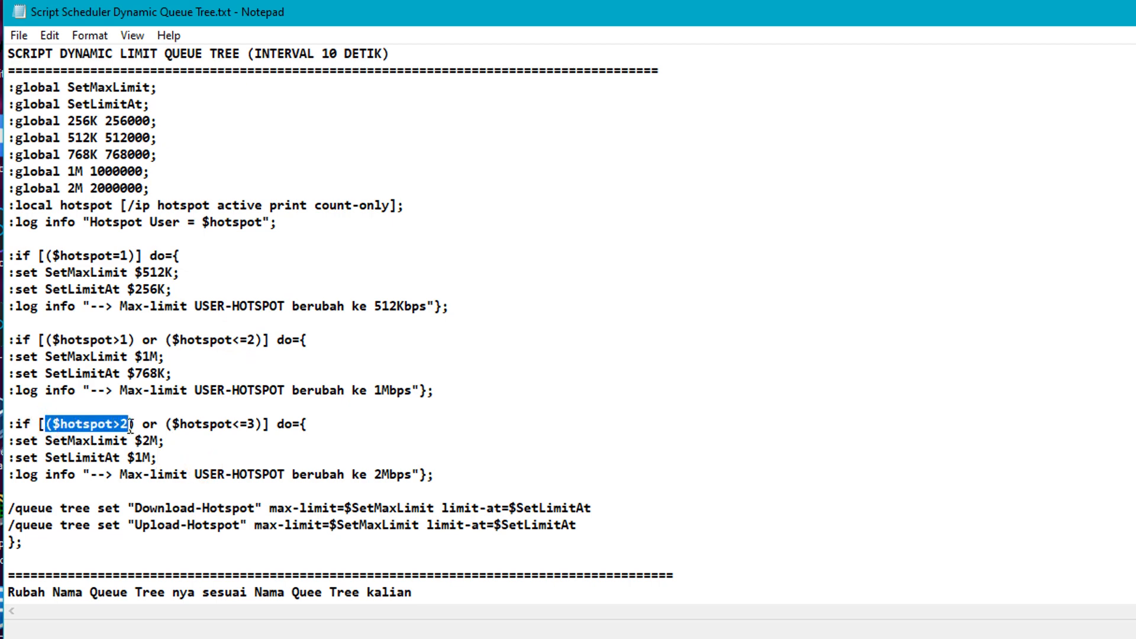
- Highlight the third :if block's <=3 bound, 2M max-limit and 1M limit-at values
drag(232, 424, 254, 422)
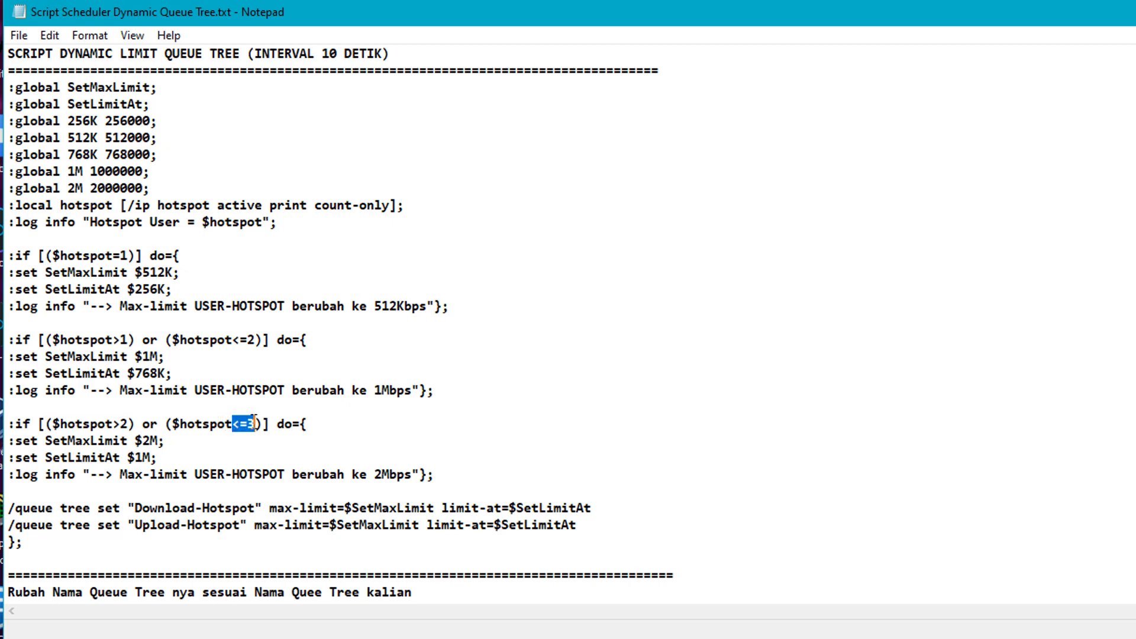
drag(60, 441, 160, 447)
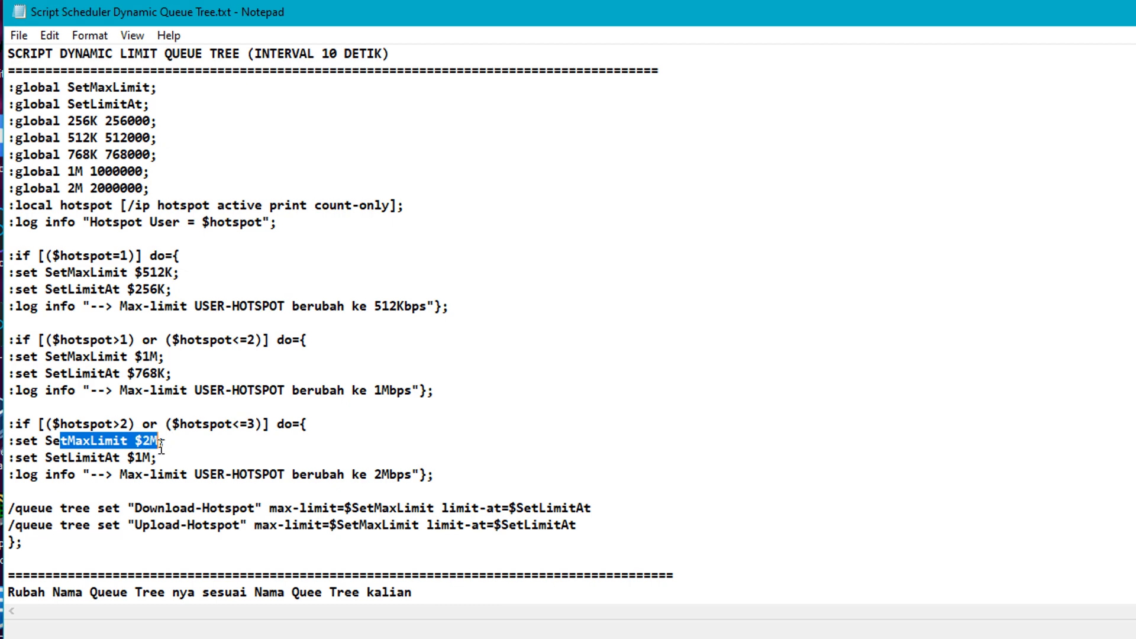
drag(90, 458, 149, 462)
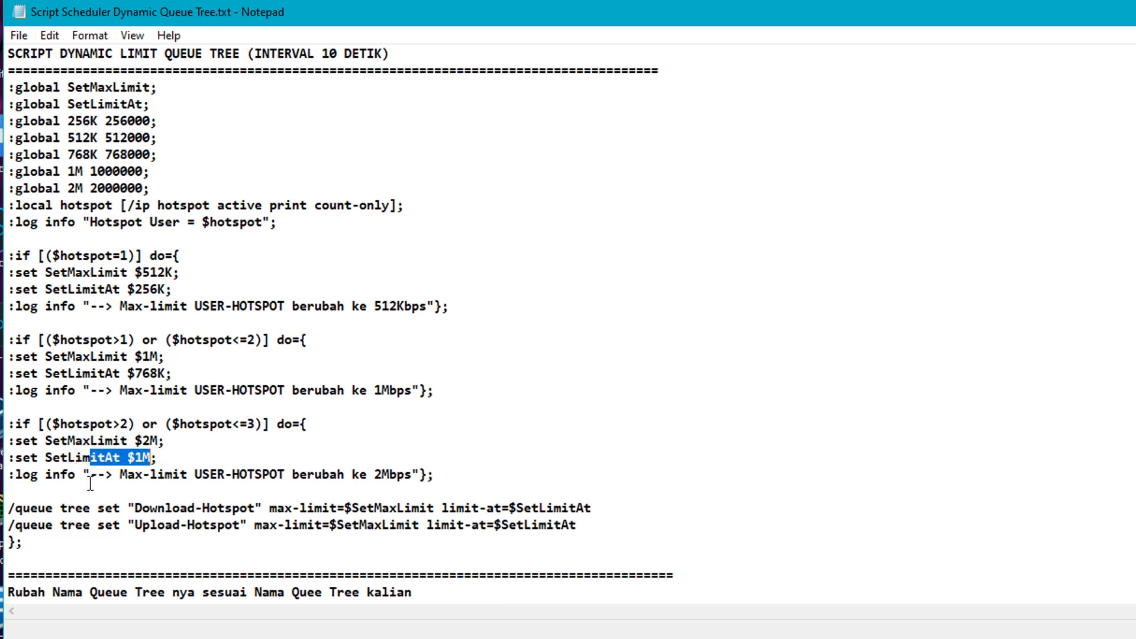
- Highlight the queue tree set command and Download-Hotspot queue name, then bring WinBox forward
drag(16, 510, 256, 509)
click(134, 509)
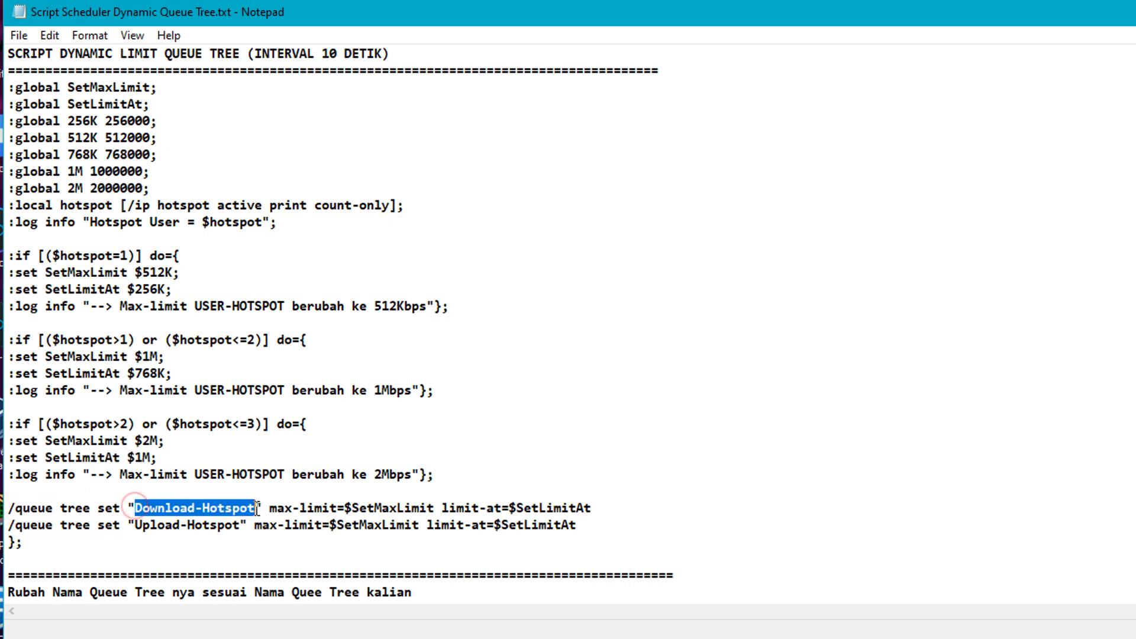
drag(135, 525, 240, 525)
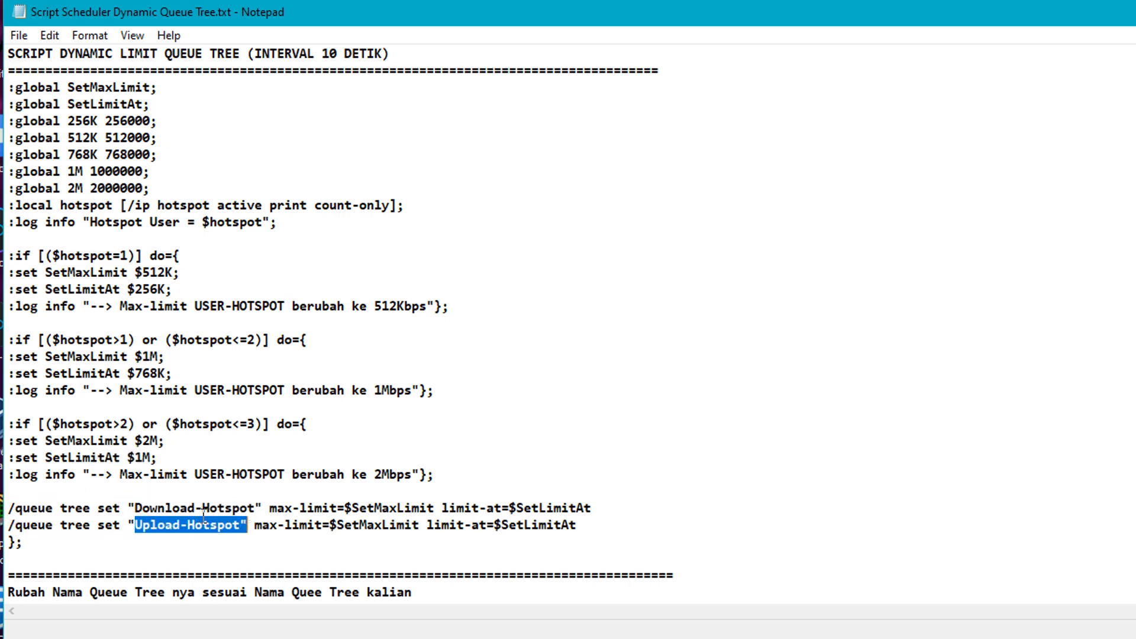
click(136, 507)
drag(136, 508, 256, 509)
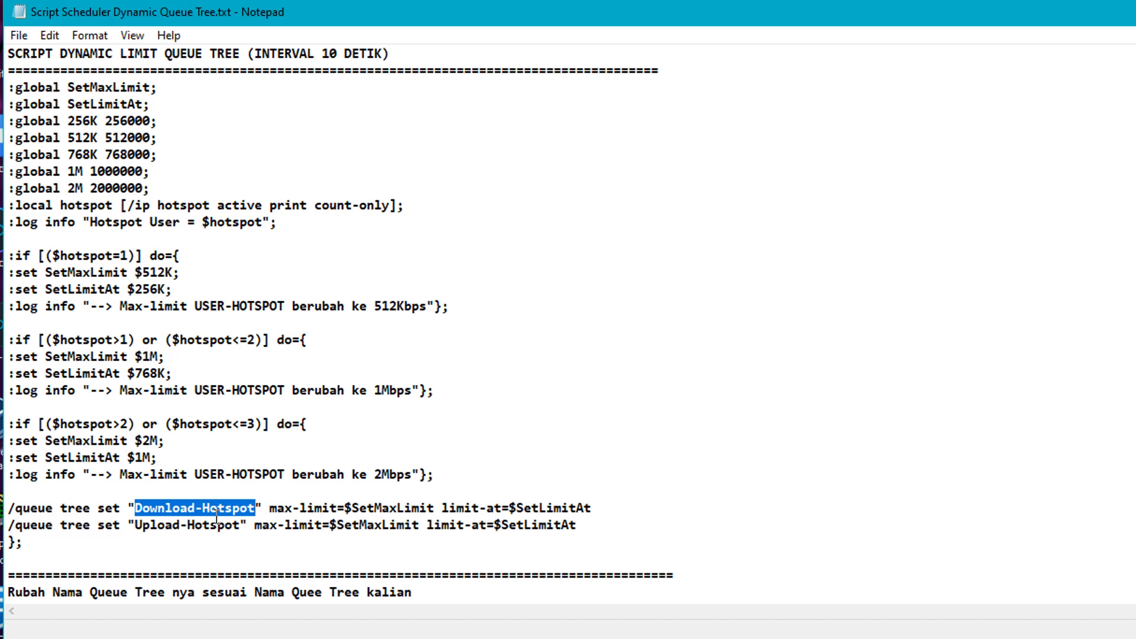
click(195, 508)
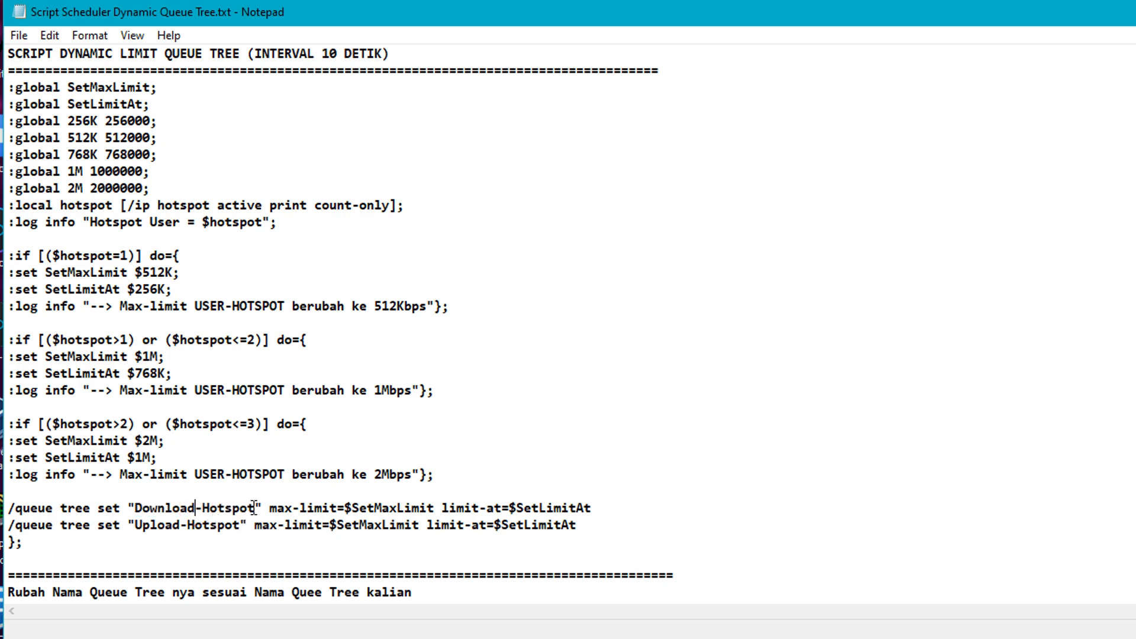
drag(256, 508, 142, 509)
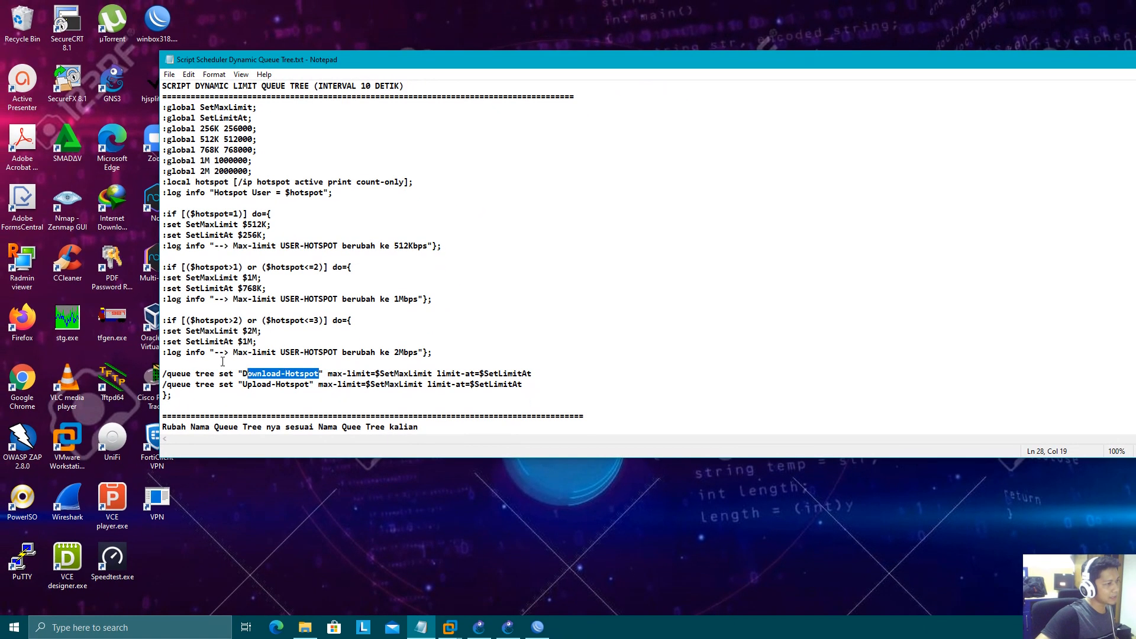
click(274, 363)
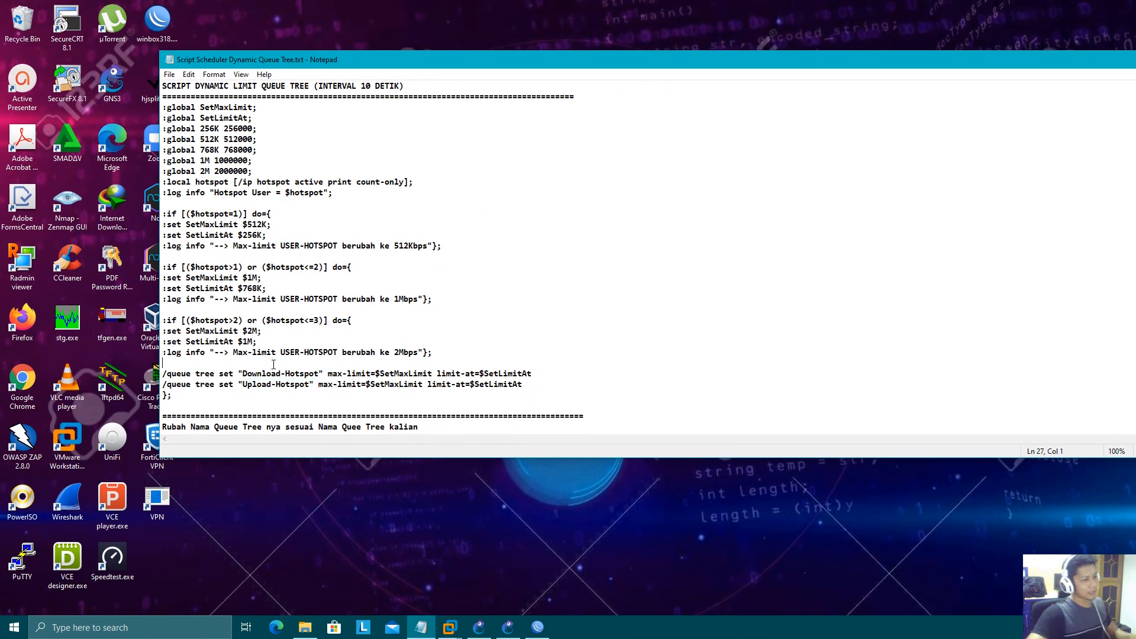
click(538, 627)
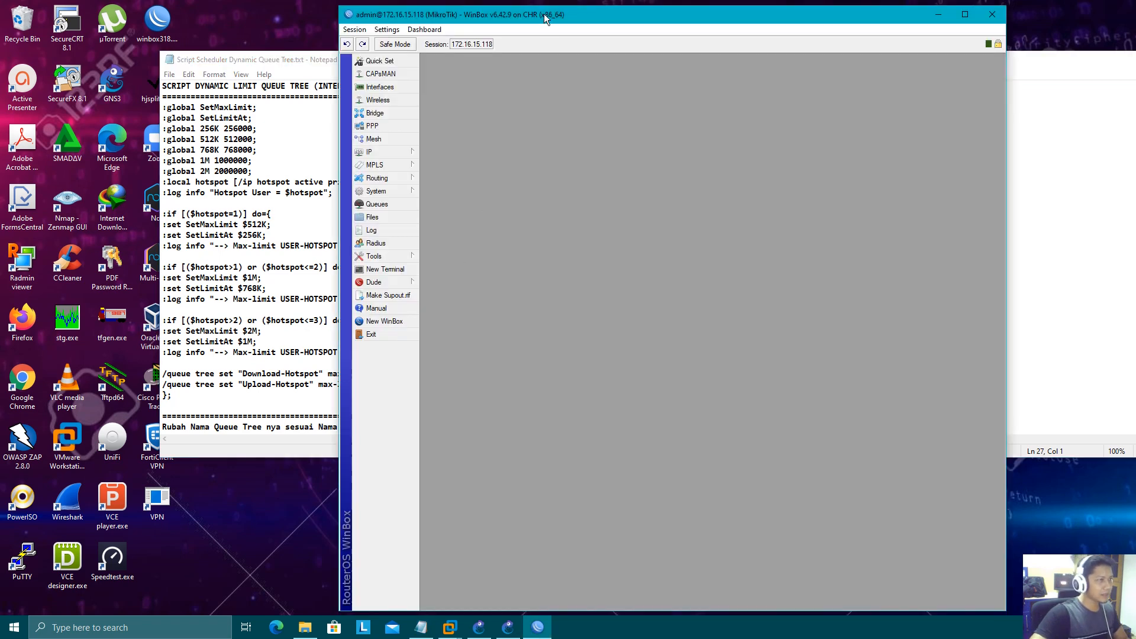
- Review the Hotspot Servers, Users, Active and User Profiles (default, tes) lists, then close Hotspot
drag(545, 20, 217, 8)
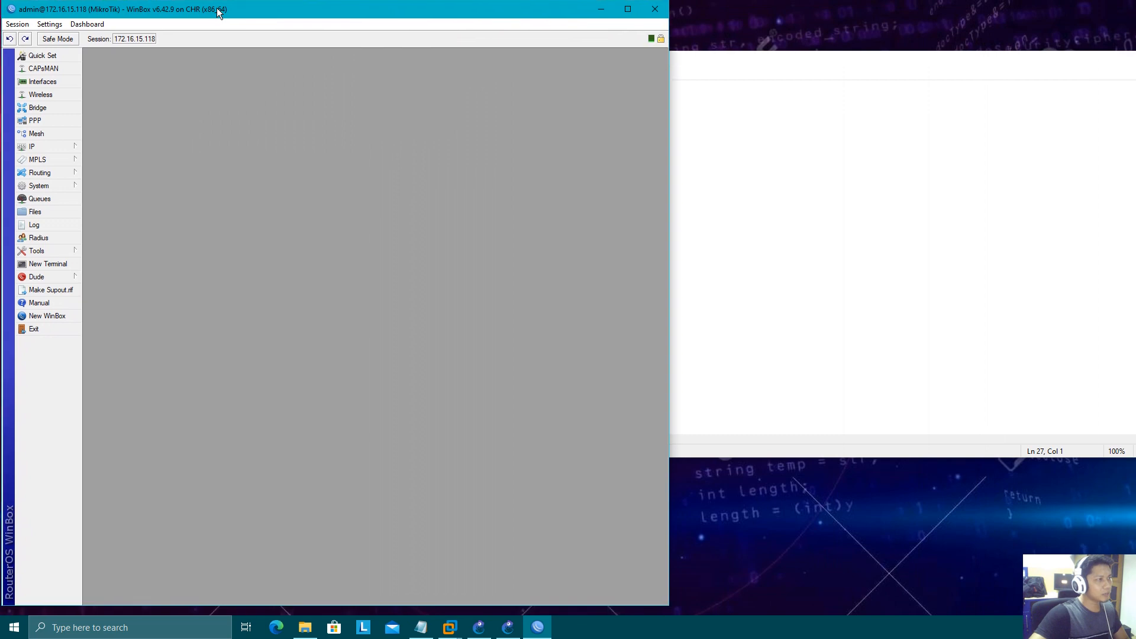
click(48, 147)
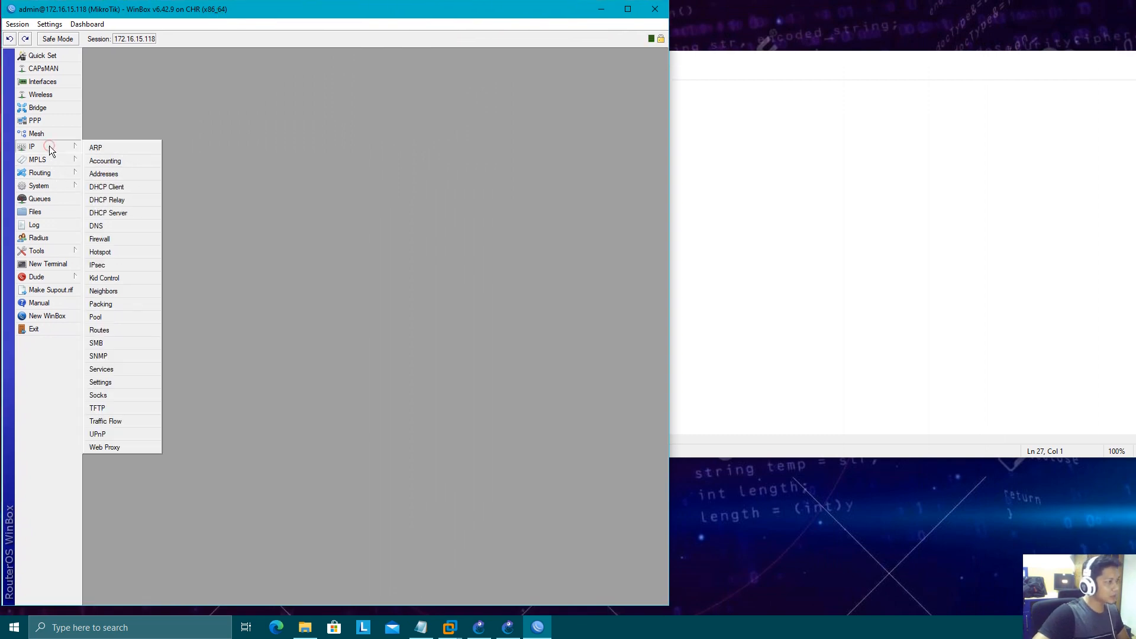
click(122, 251)
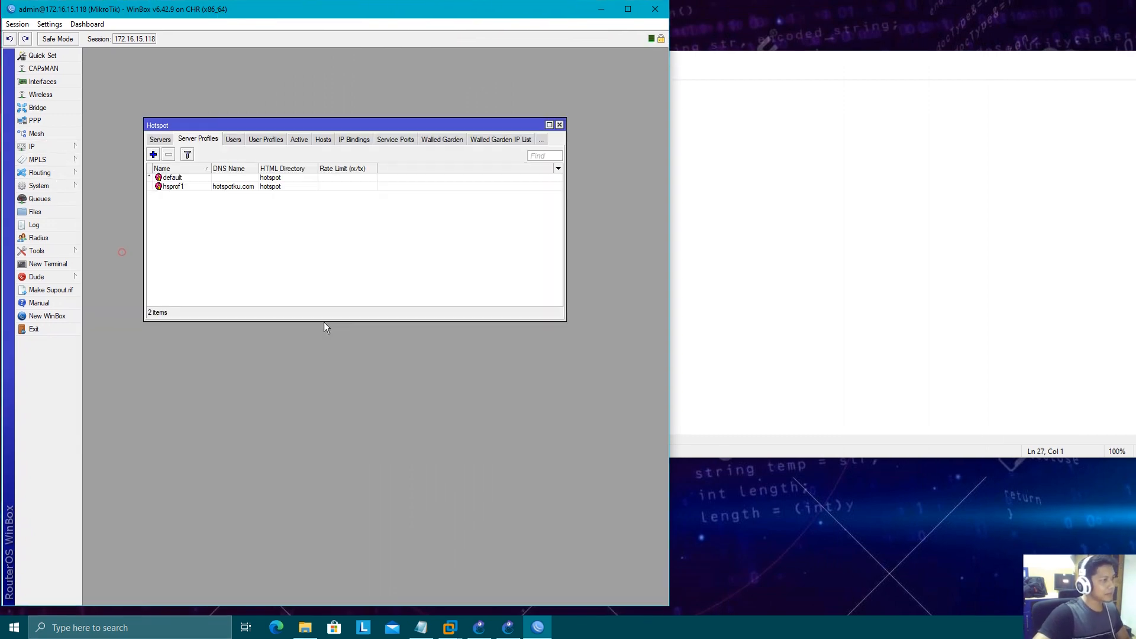
click(162, 139)
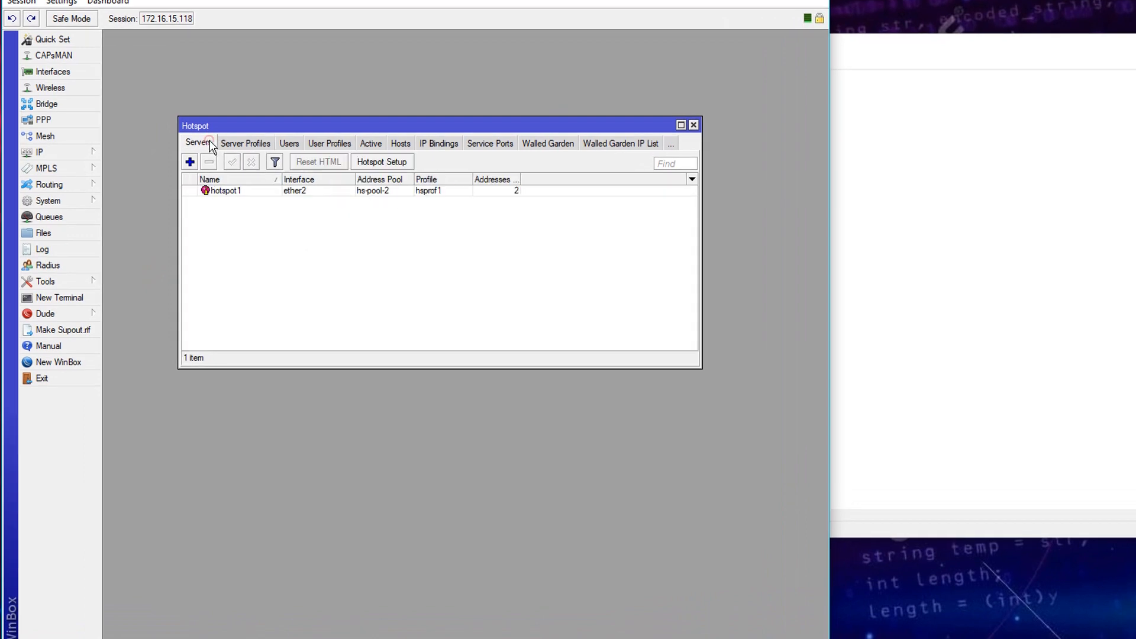
click(291, 144)
click(331, 144)
click(305, 143)
click(258, 145)
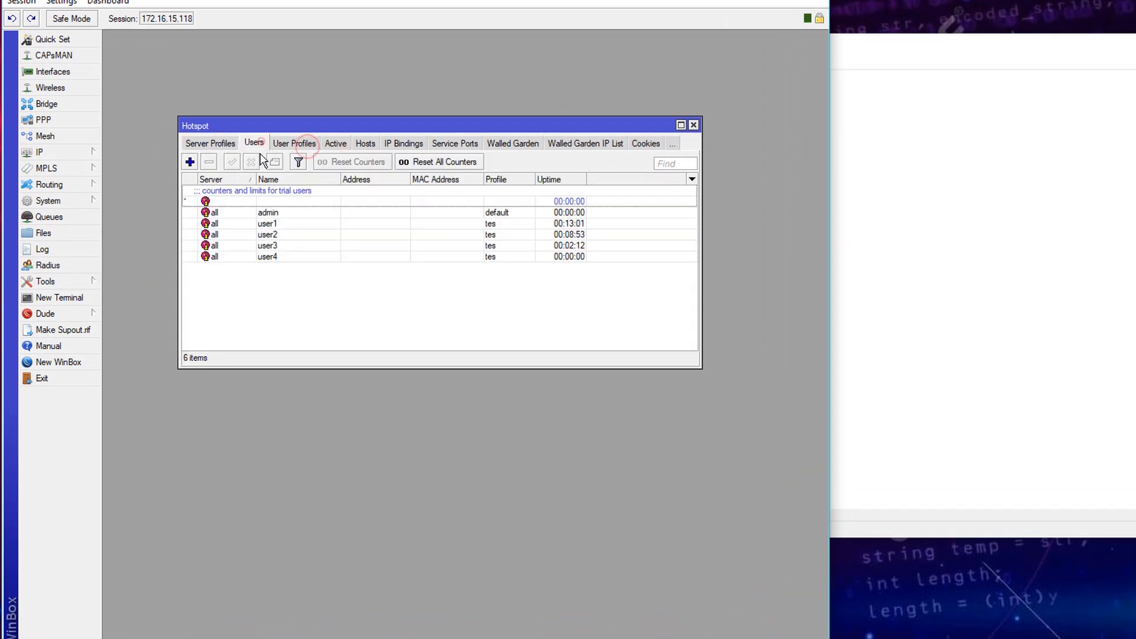
click(295, 144)
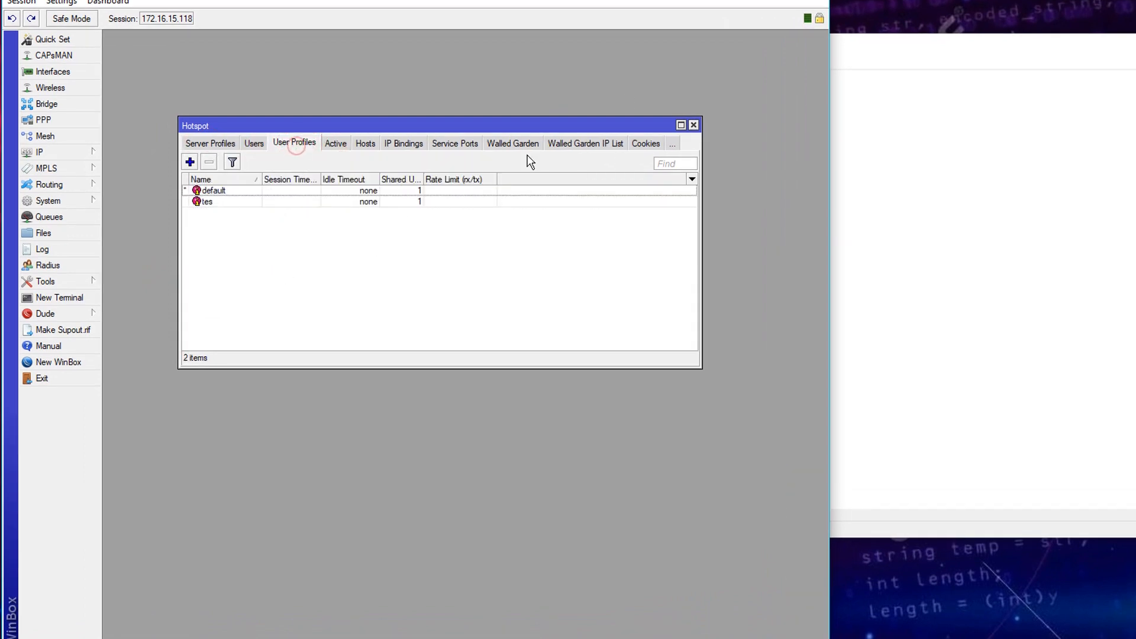
click(694, 125)
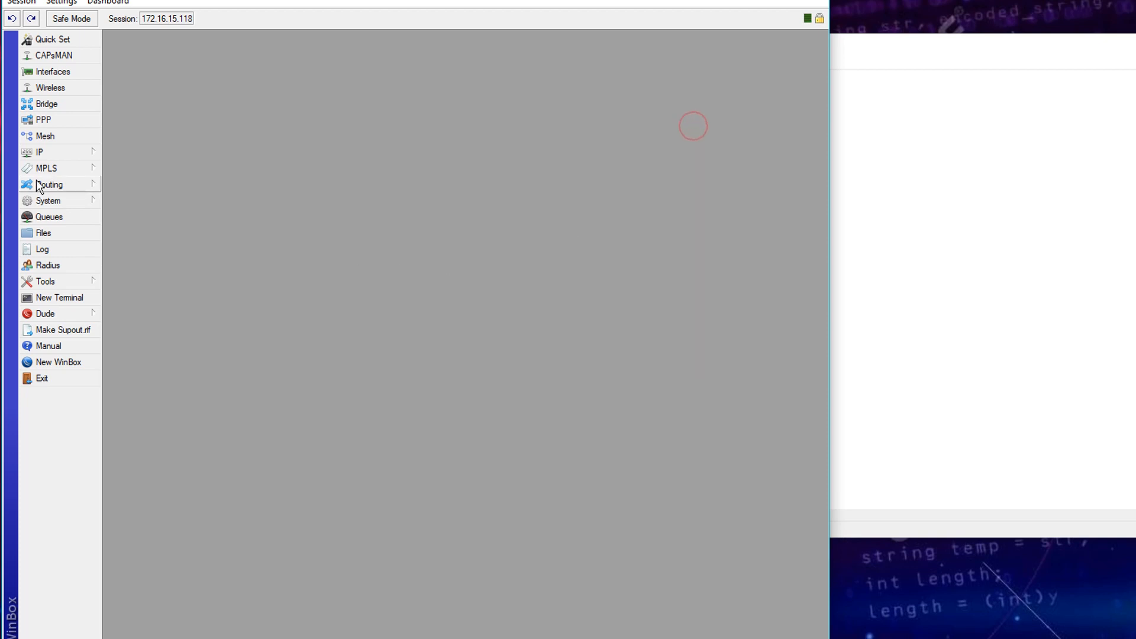
- Show the IP Firewall filter rules list, positioned up and to the left
click(53, 155)
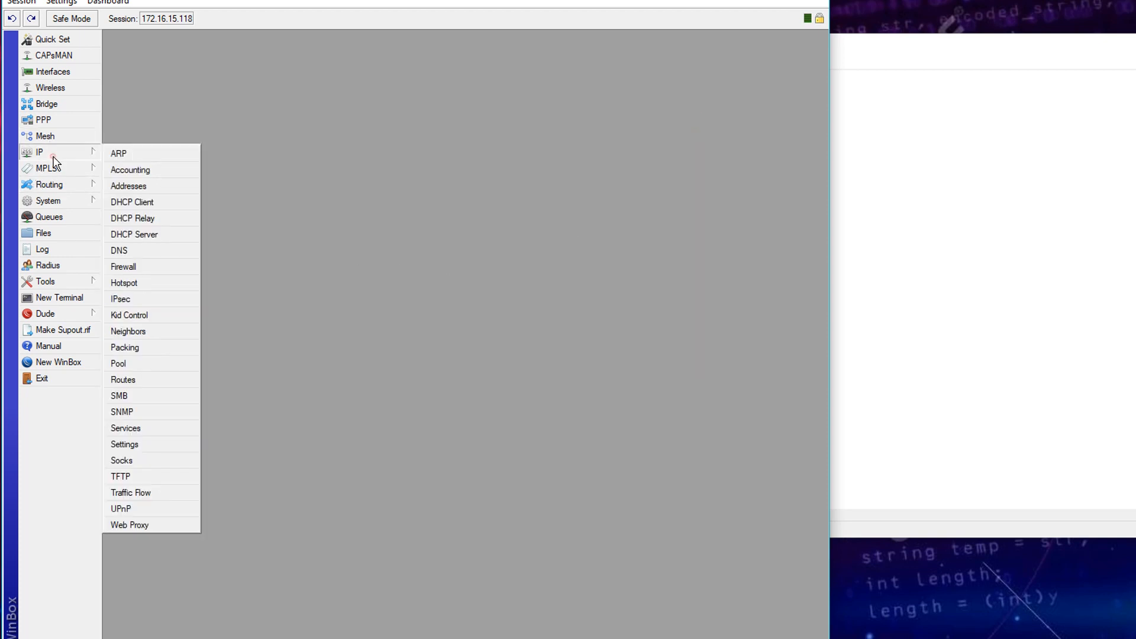
click(145, 270)
drag(518, 187, 280, 47)
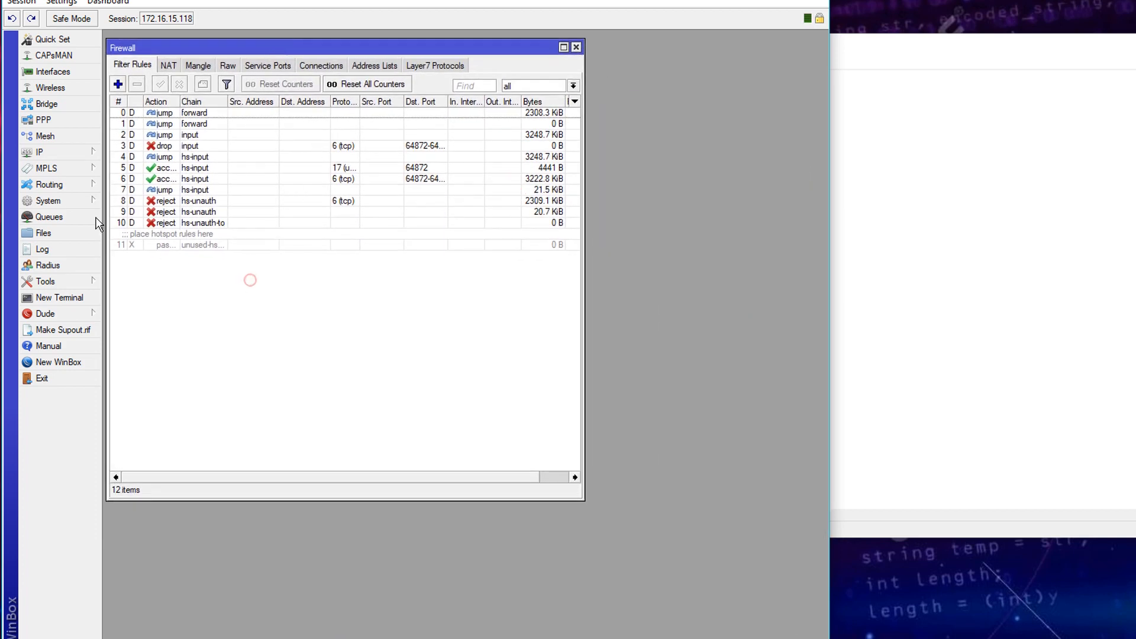
- Check the 192.168.11.1/24 hotspot address in IP Addresses and switch Firewall to the Mangle list
click(63, 152)
click(147, 183)
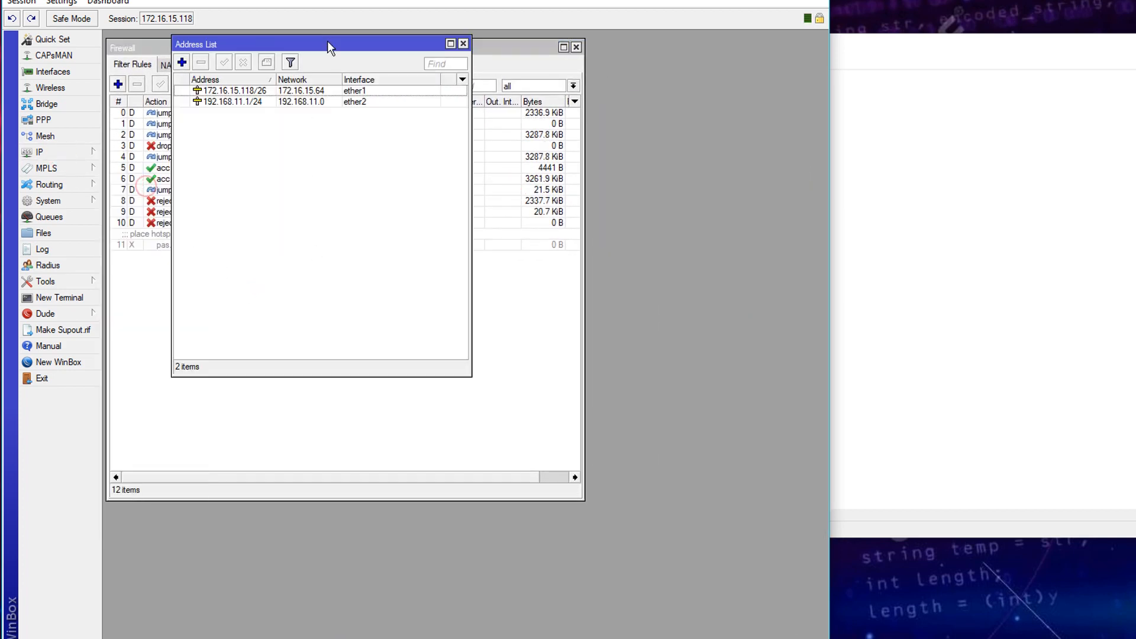
drag(328, 41, 313, 278)
click(299, 341)
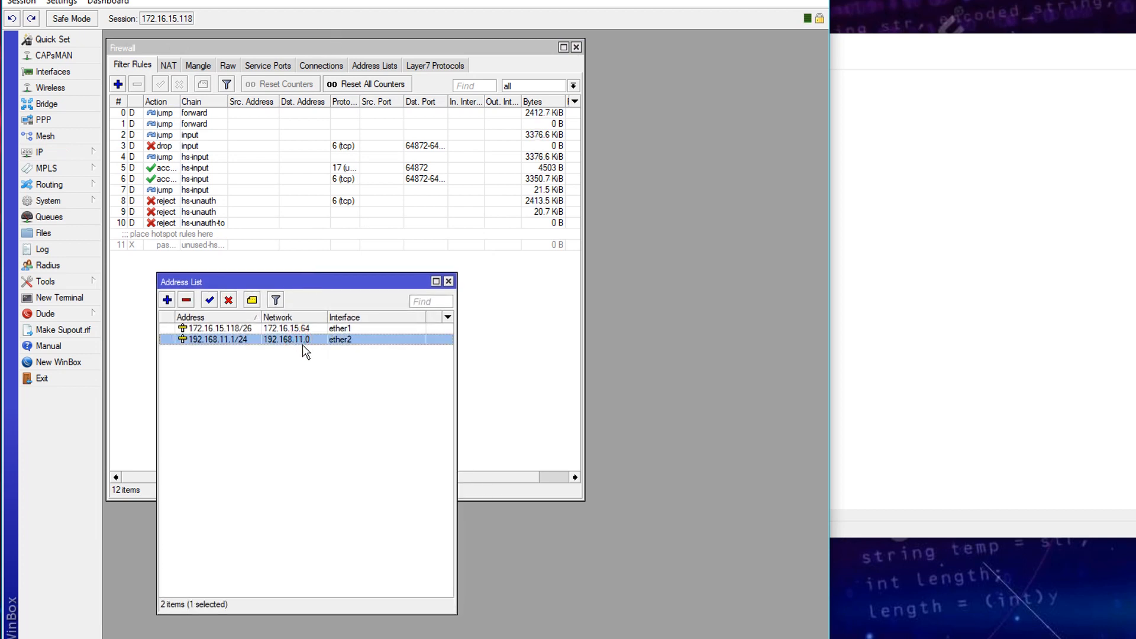
click(198, 65)
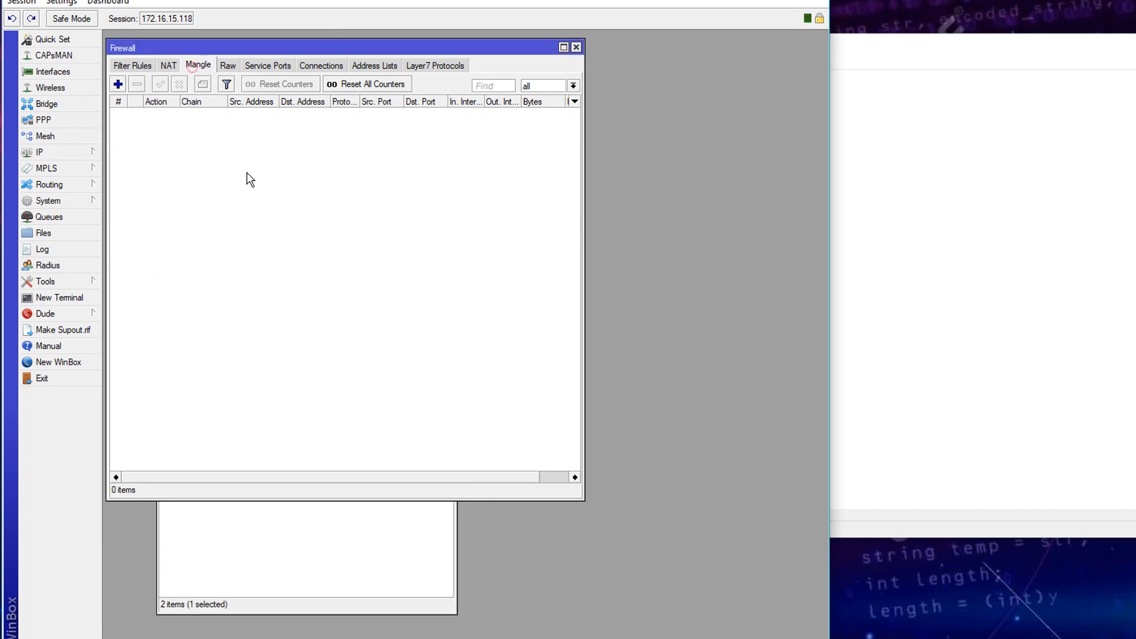
click(304, 567)
- Start a new mangle rule with chain forward and Src. Address 192.168.11.0/24
click(118, 84)
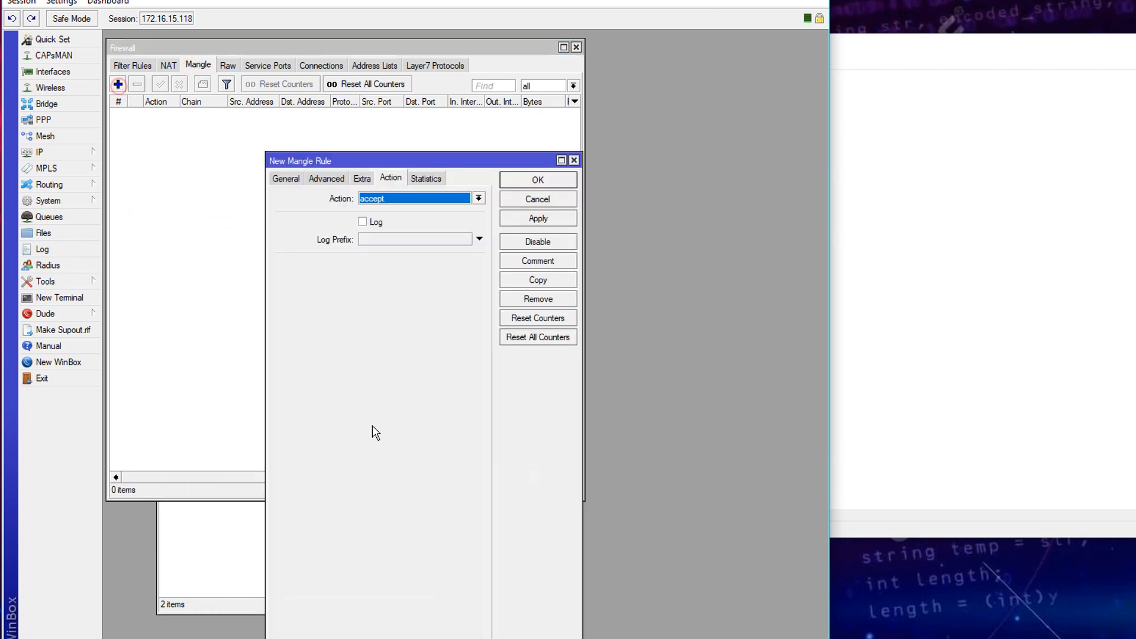
click(251, 540)
click(200, 557)
drag(361, 157, 528, 147)
click(459, 166)
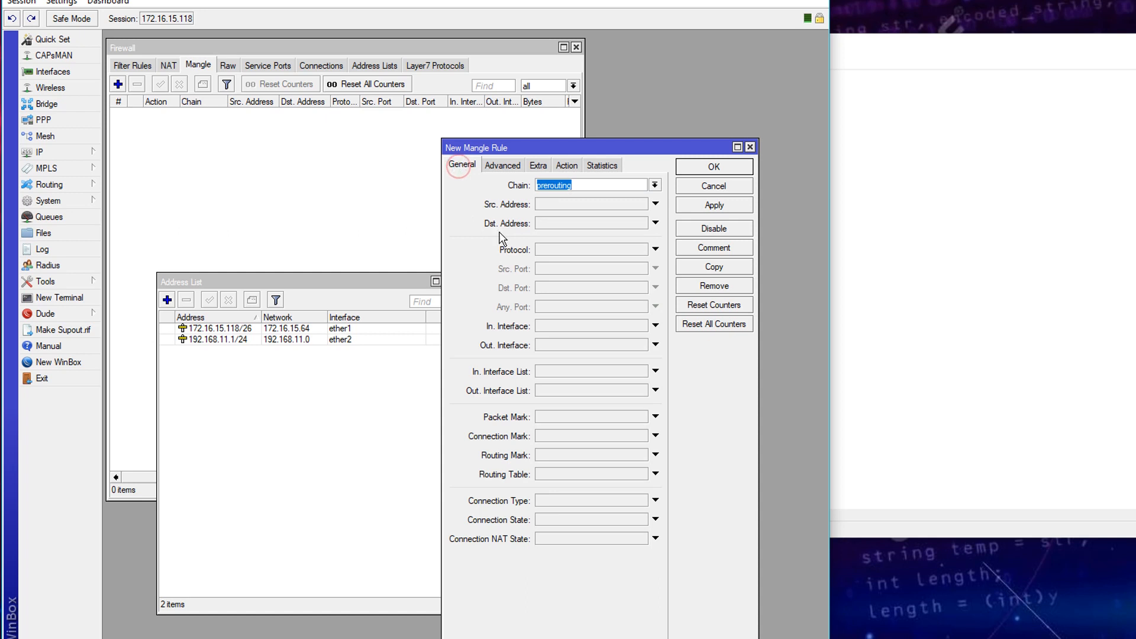
click(654, 185)
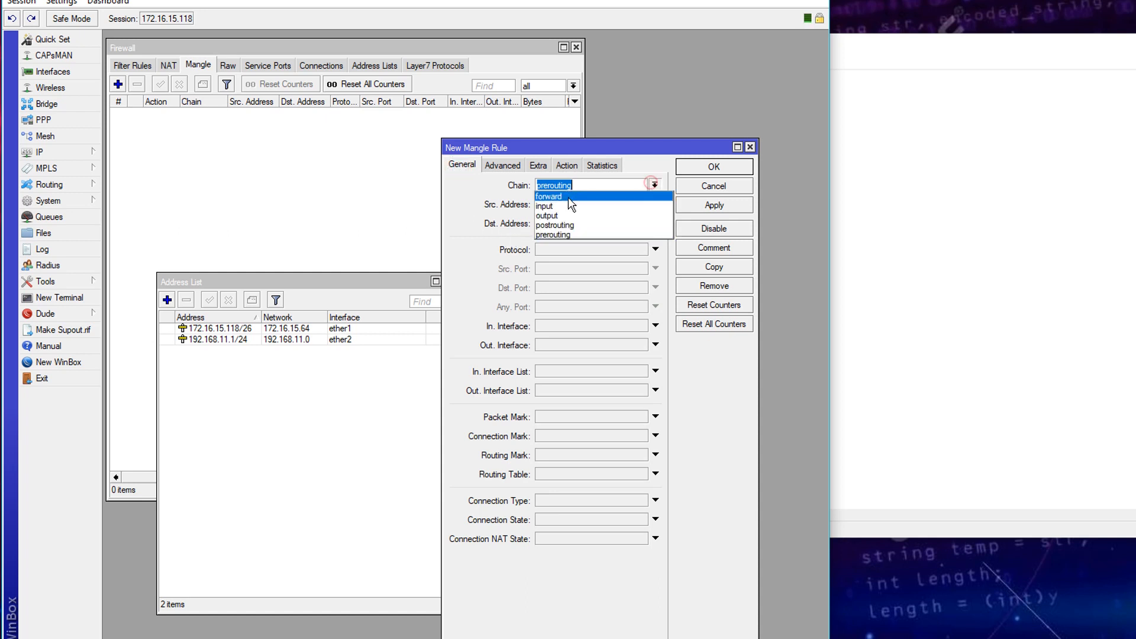
click(553, 195)
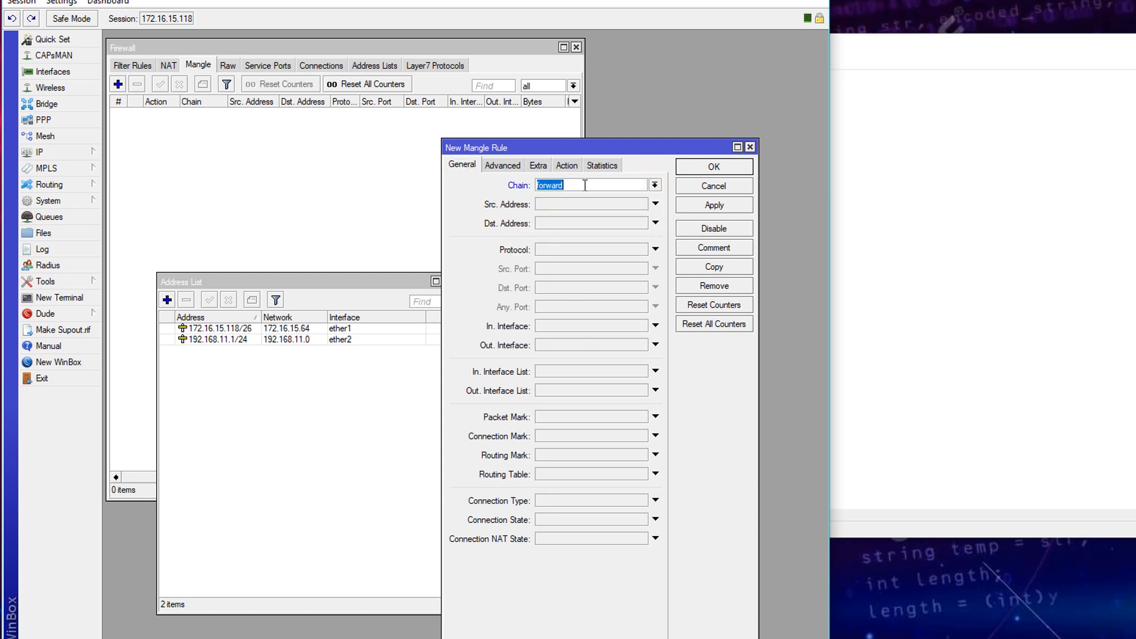
click(580, 185)
double_click(566, 186)
click(569, 185)
click(562, 204)
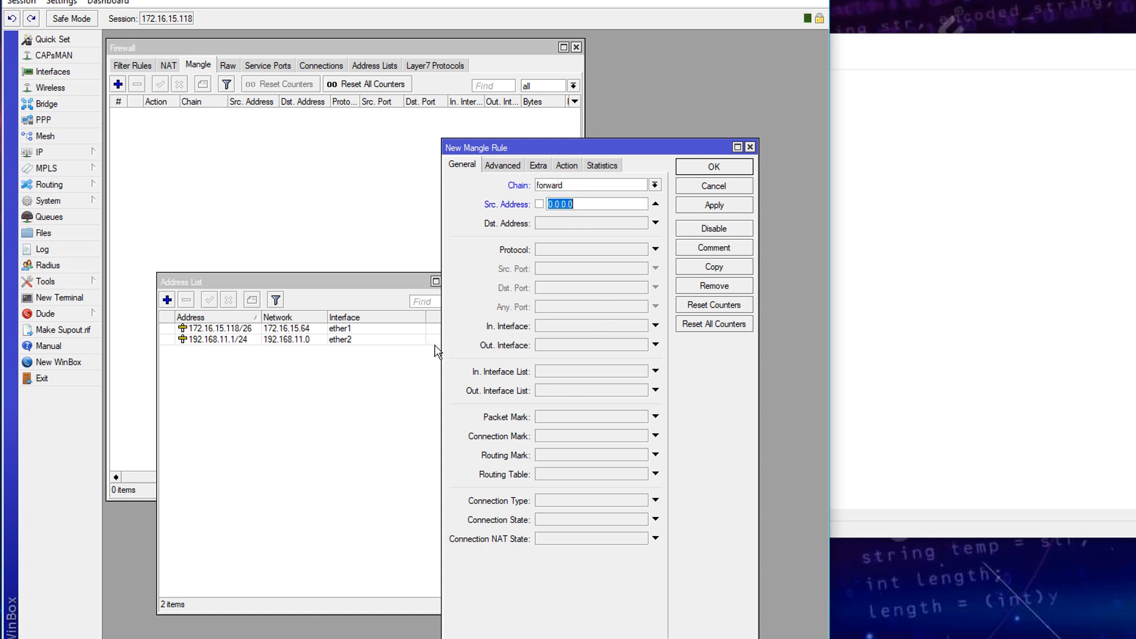
text(192.168.11.0/24)
- Set its action to mark connection hotspot-conn-upload and apply it
click(567, 166)
click(564, 184)
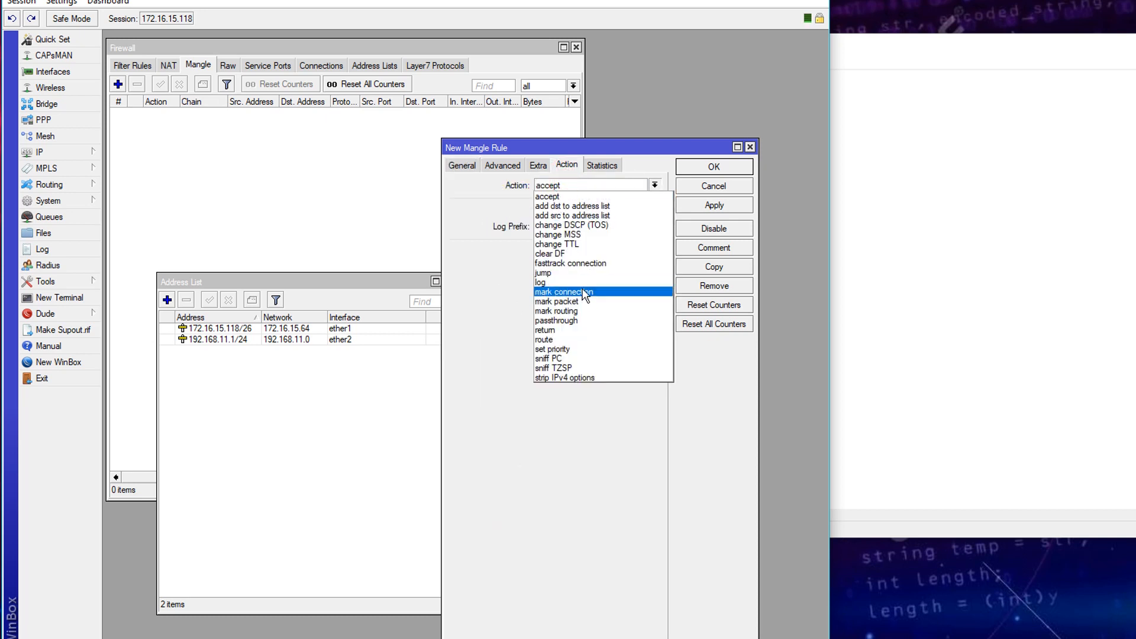
click(562, 292)
click(572, 255)
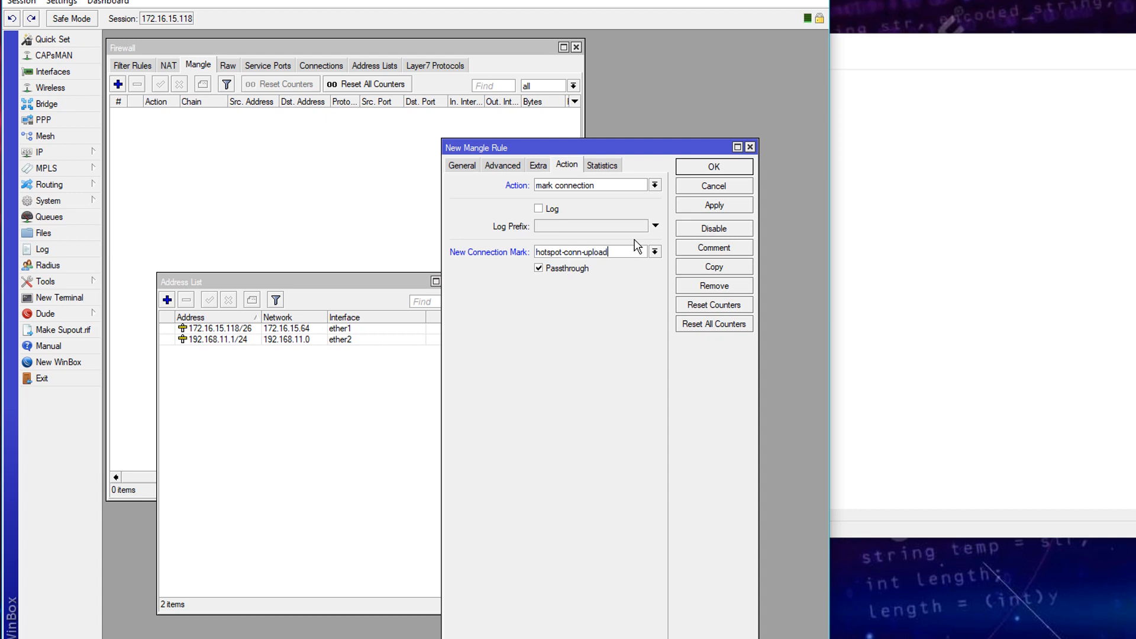
click(696, 206)
- Copy the rule as hotspot-conn-download, matching Dst. Address 192.168.11.0/24 instead of source
click(714, 267)
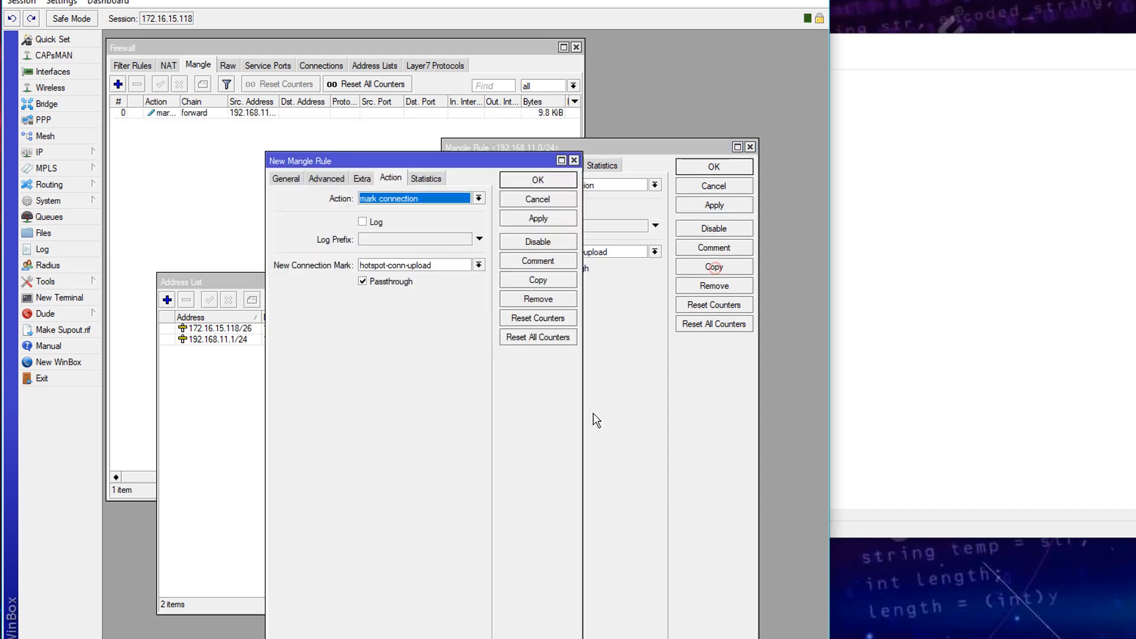
drag(409, 163, 560, 156)
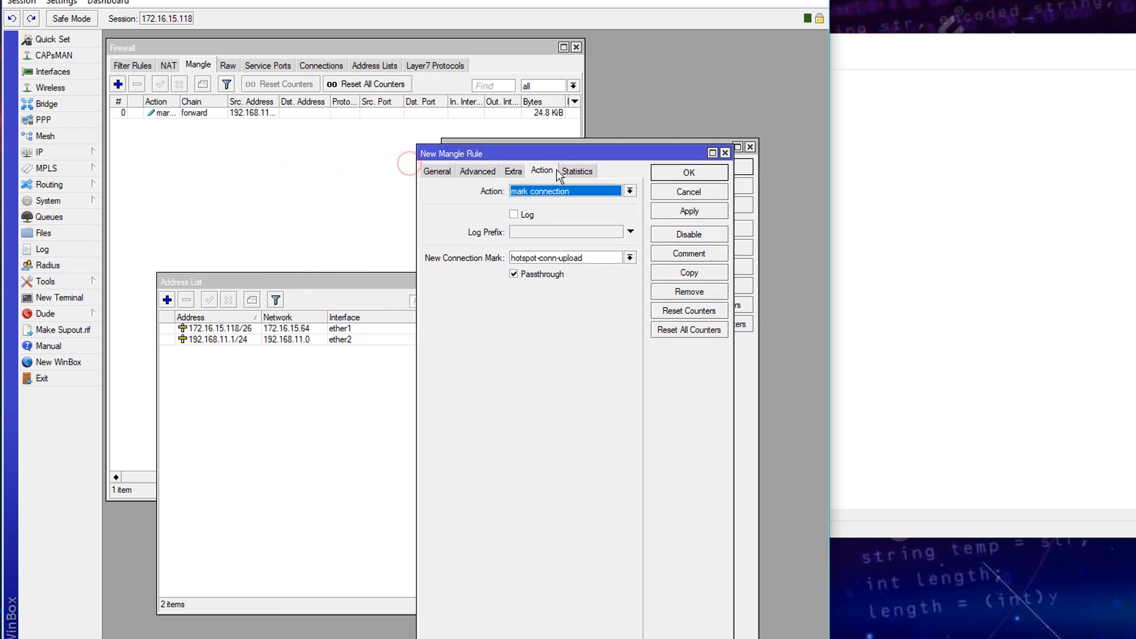
drag(591, 260, 559, 260)
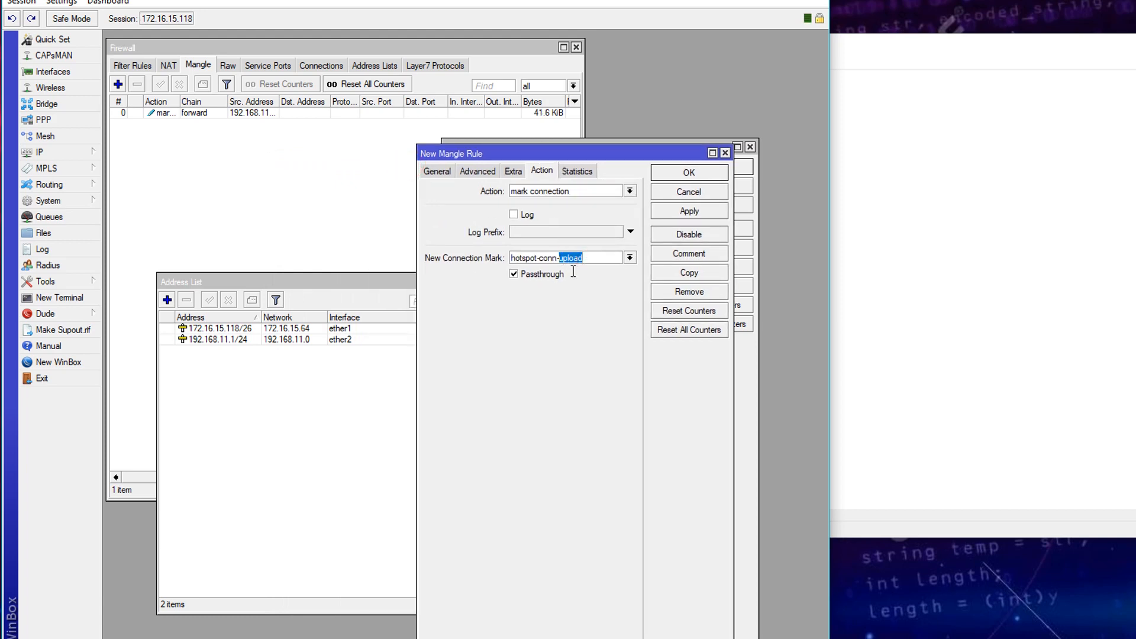
key(BackSpace)
key(BackSpace)
click(437, 171)
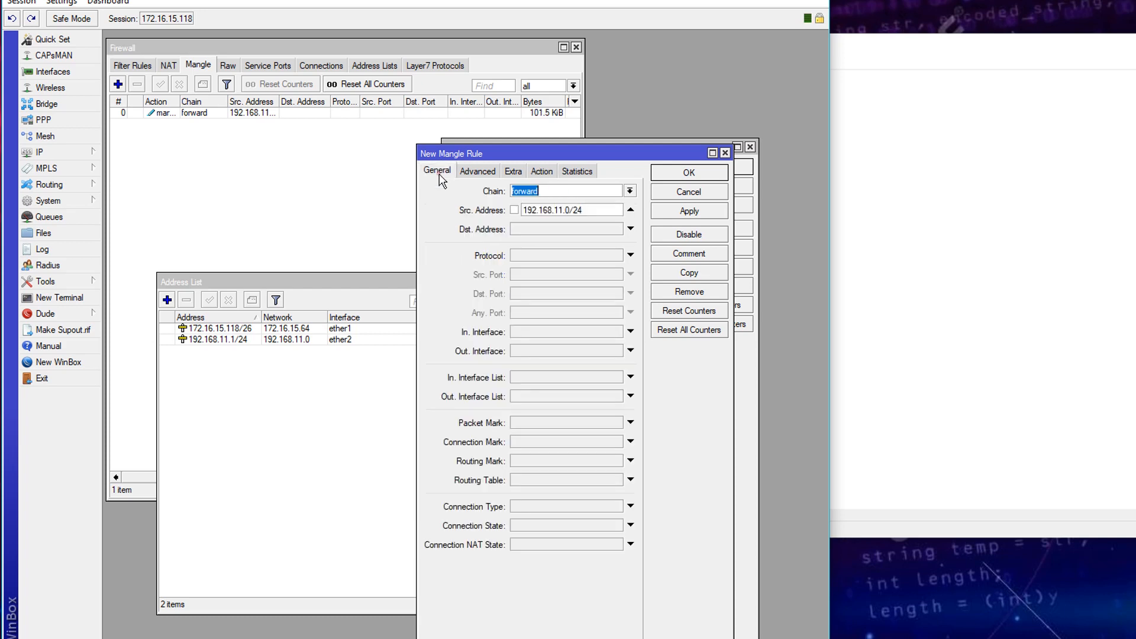
double_click(617, 214)
key(ctrl+c)
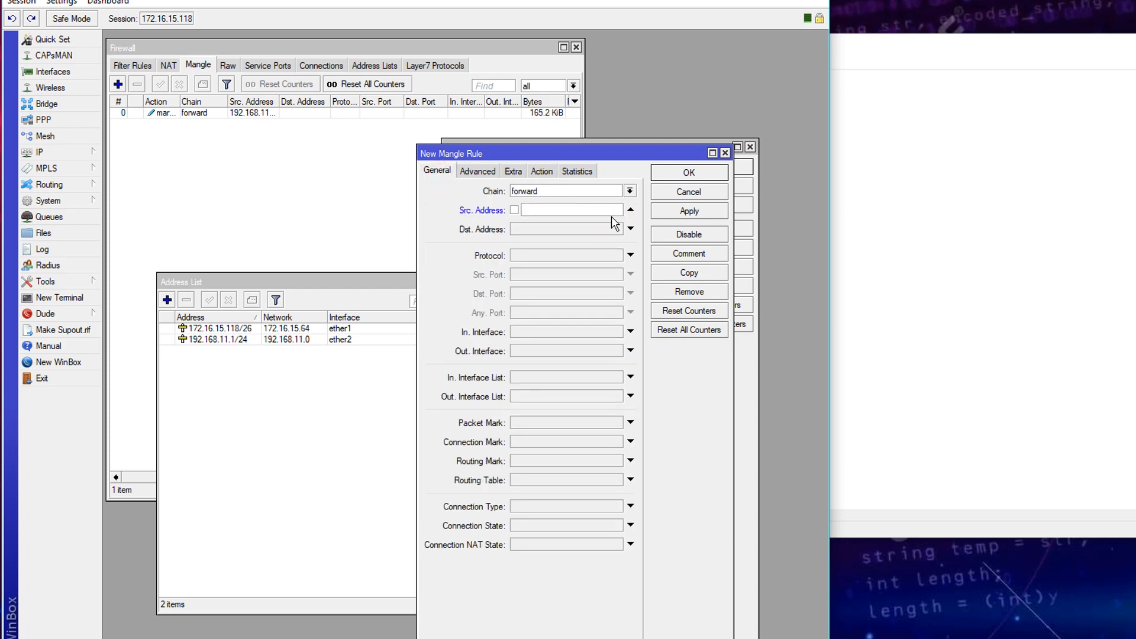
click(630, 210)
click(577, 231)
key(ctrl+v)
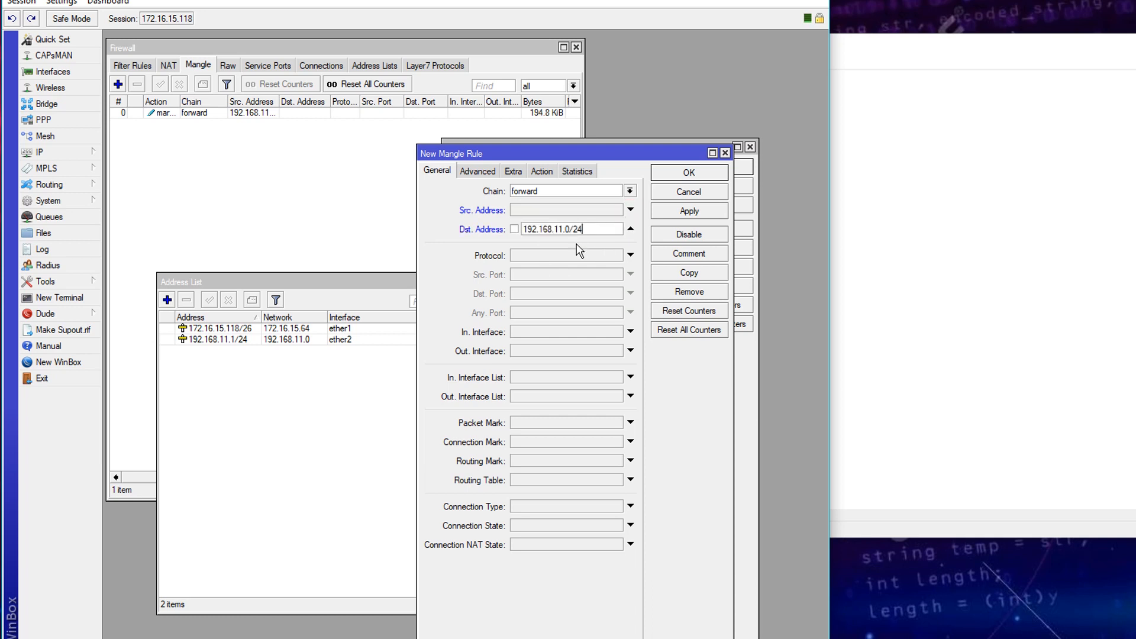
click(685, 212)
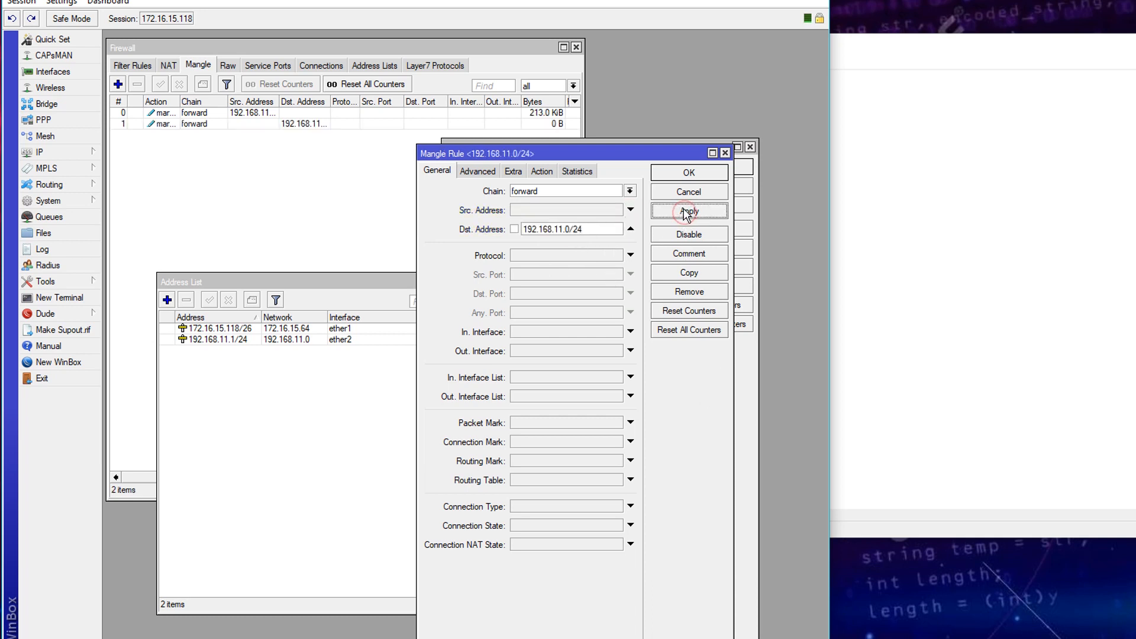
click(542, 171)
click(720, 169)
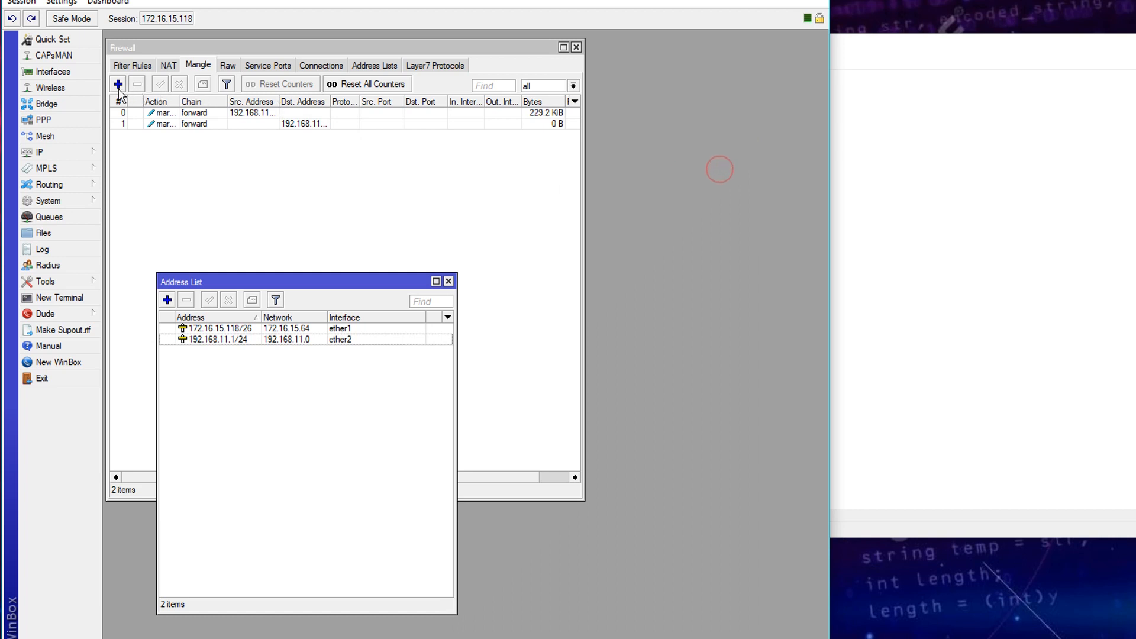
- Add another forward-chain mangle rule matching connection mark hotspot-conn-upload
click(118, 83)
click(472, 167)
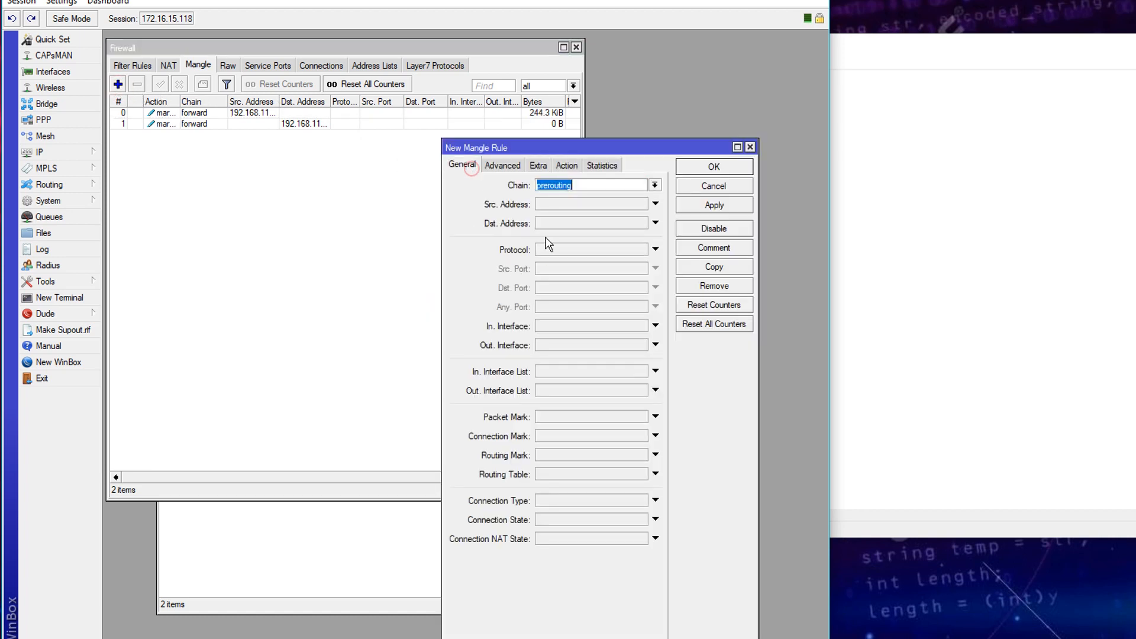
click(655, 185)
click(567, 196)
click(568, 438)
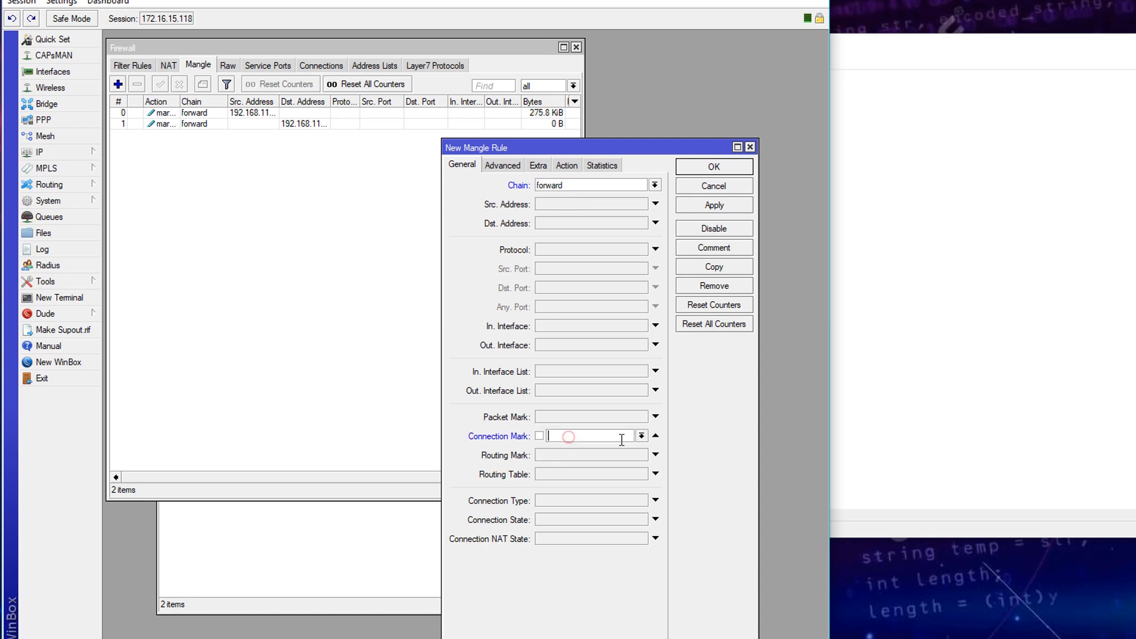
click(569, 437)
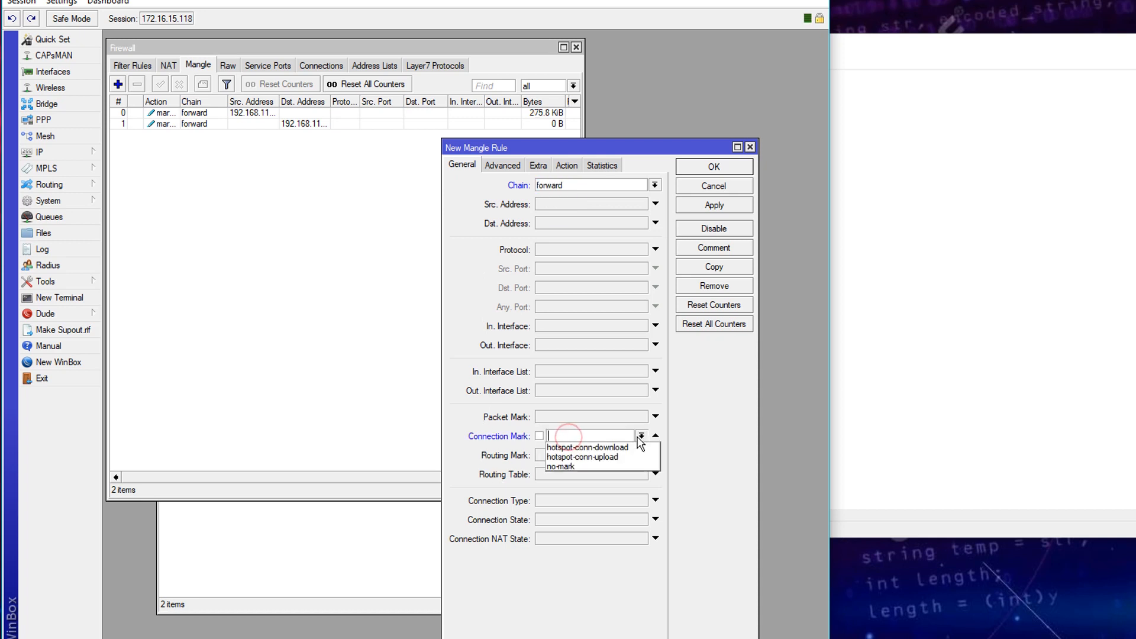
click(587, 458)
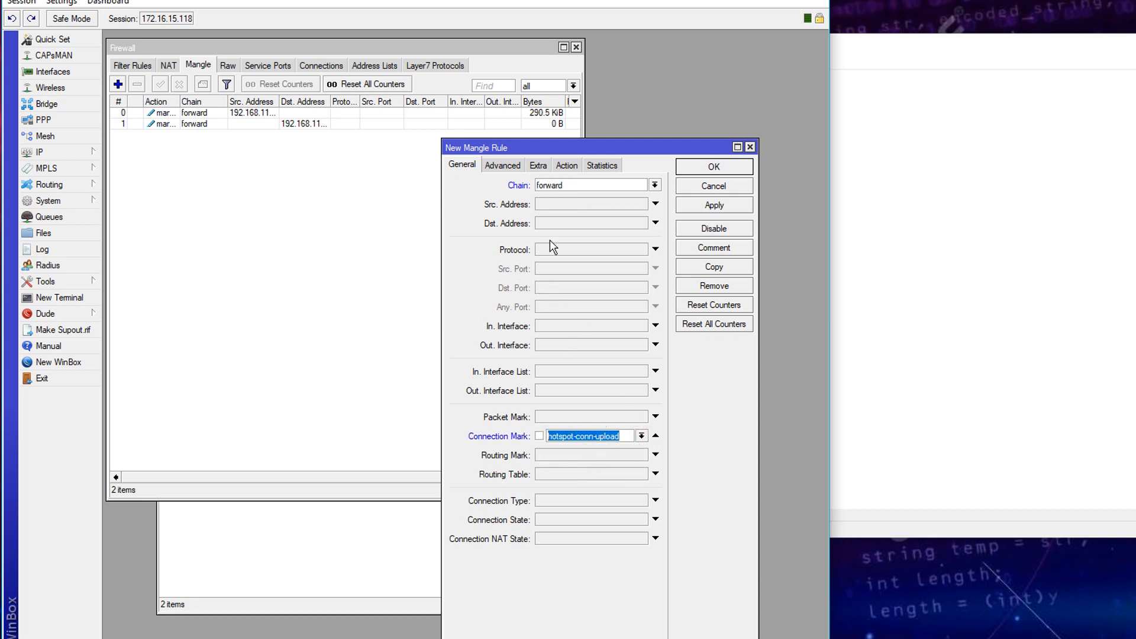
- Make it mark packets with a new hotspot packet mark, passthrough off, and apply
click(567, 167)
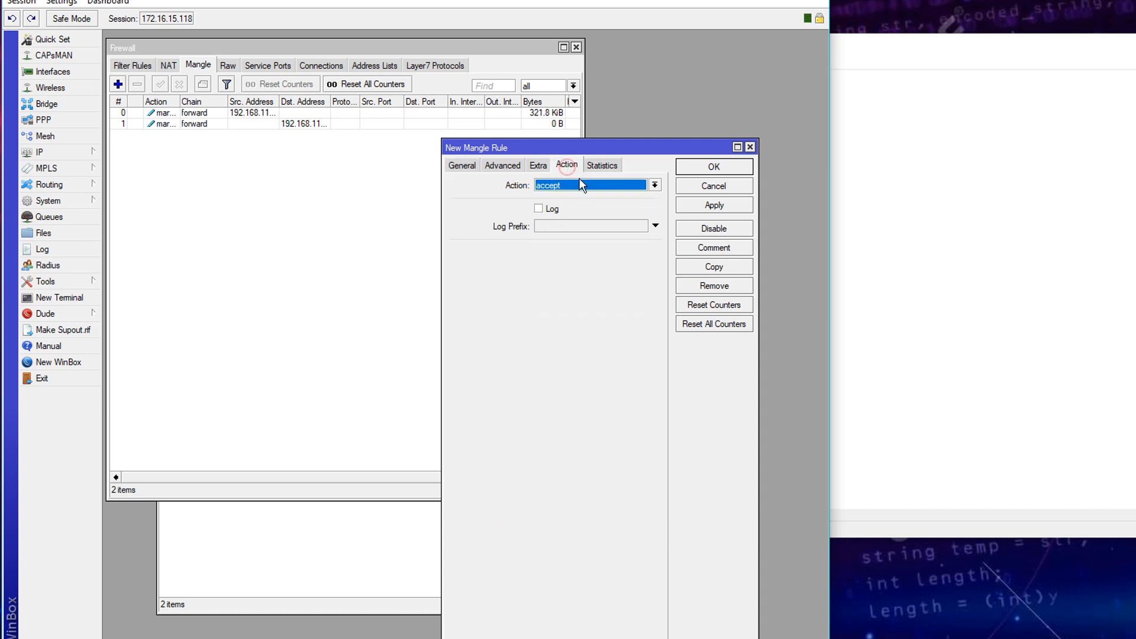
click(580, 184)
click(578, 300)
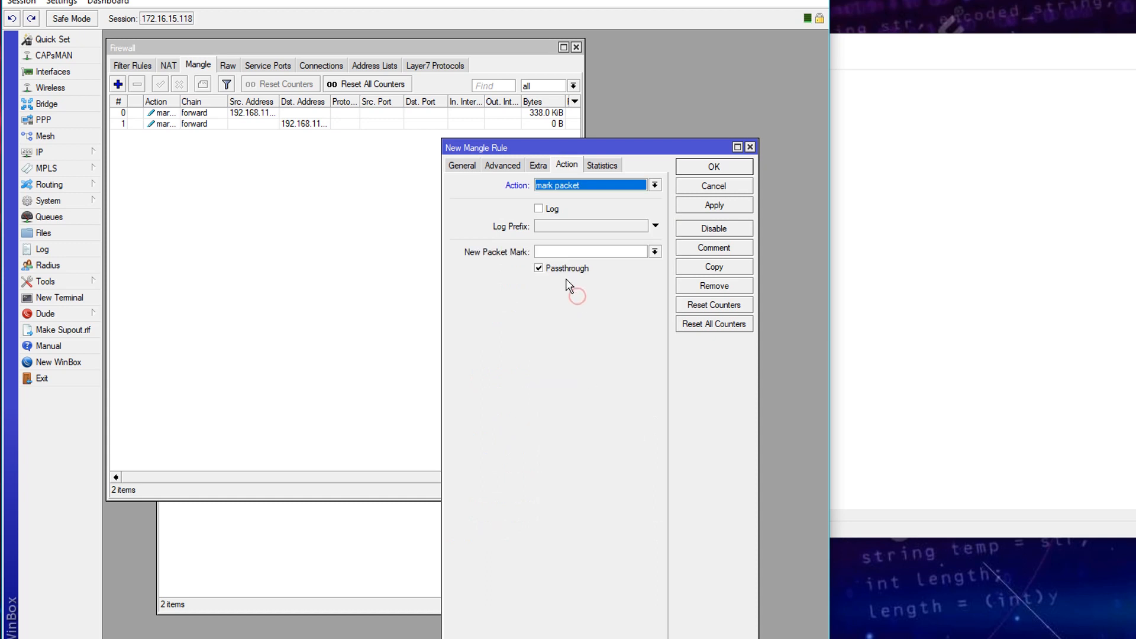
click(612, 252)
text(hotspot-paket-upload)
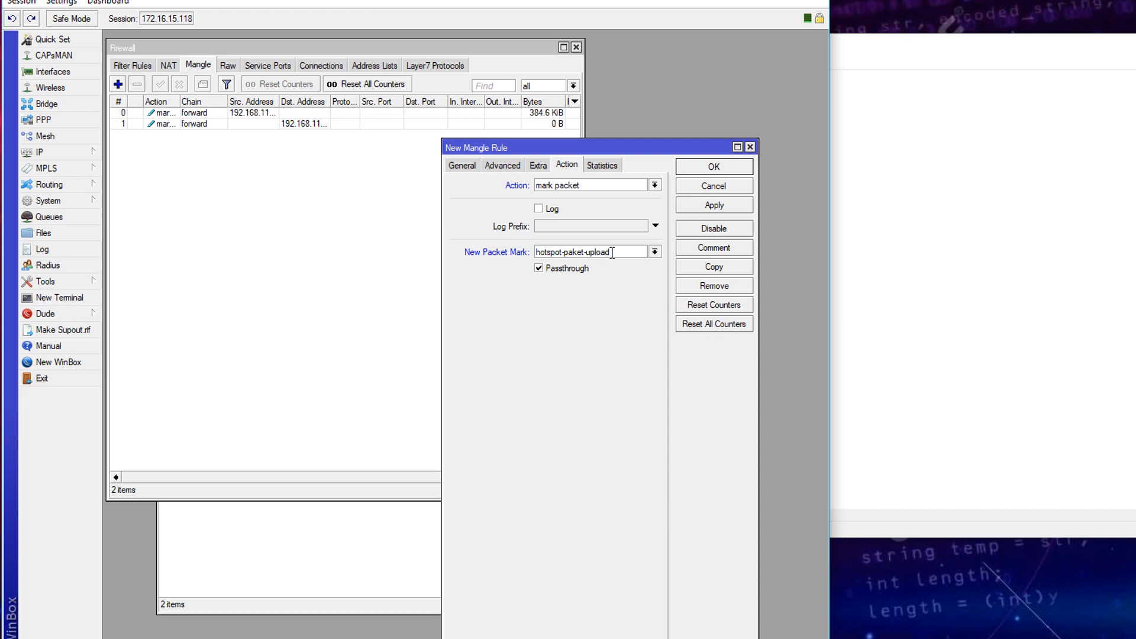
click(577, 269)
click(705, 207)
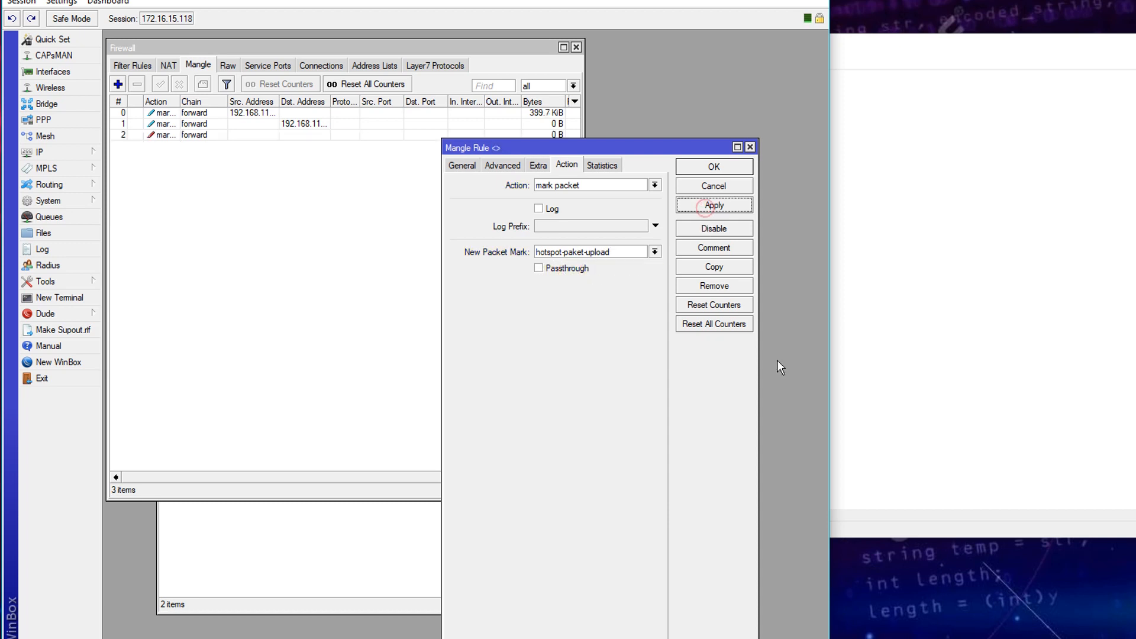
- Copy it as a download packet-mark rule matching connection mark hotspot-conn-download
click(714, 267)
click(634, 145)
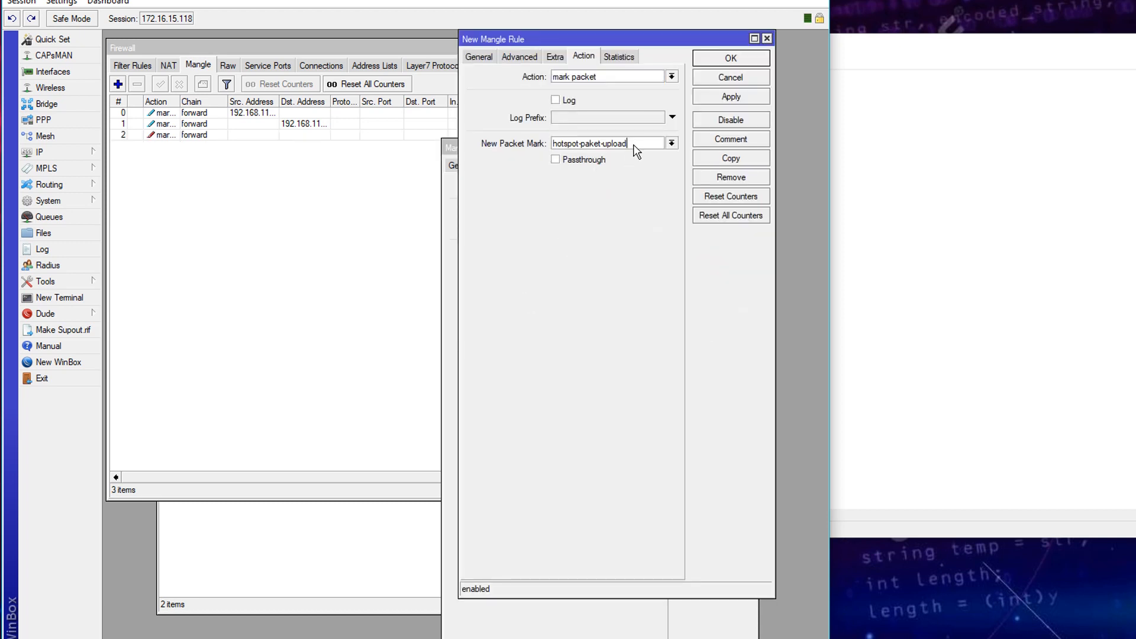
key(BackSpace)
key(BackSpace)
key(BackSpace)
key(BackSpace)
click(483, 58)
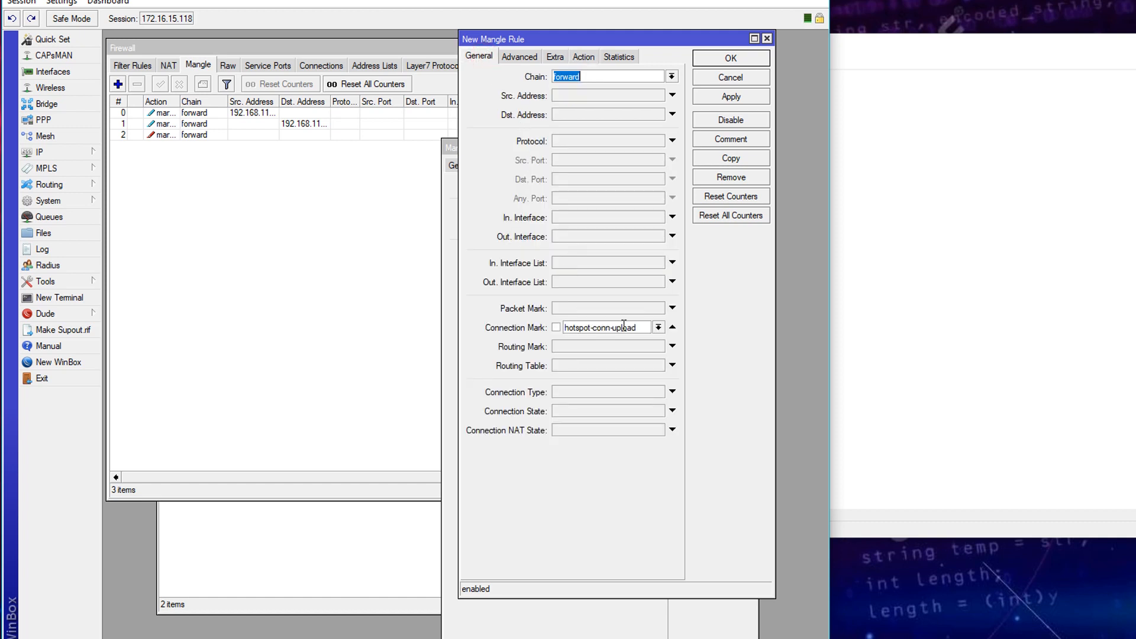
click(658, 328)
click(615, 342)
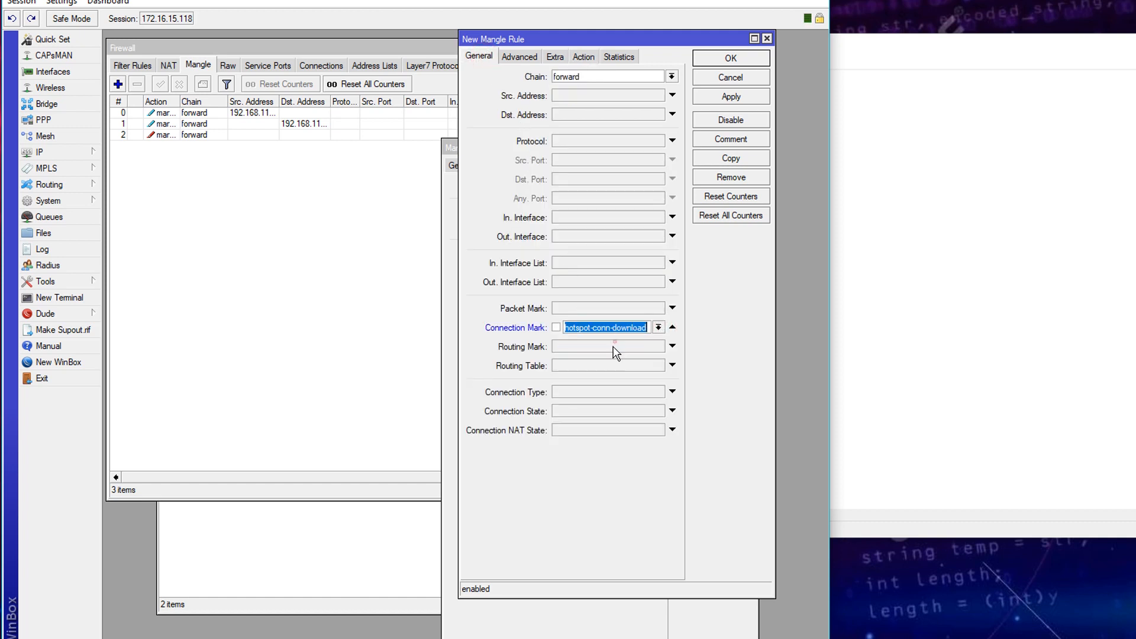
click(719, 99)
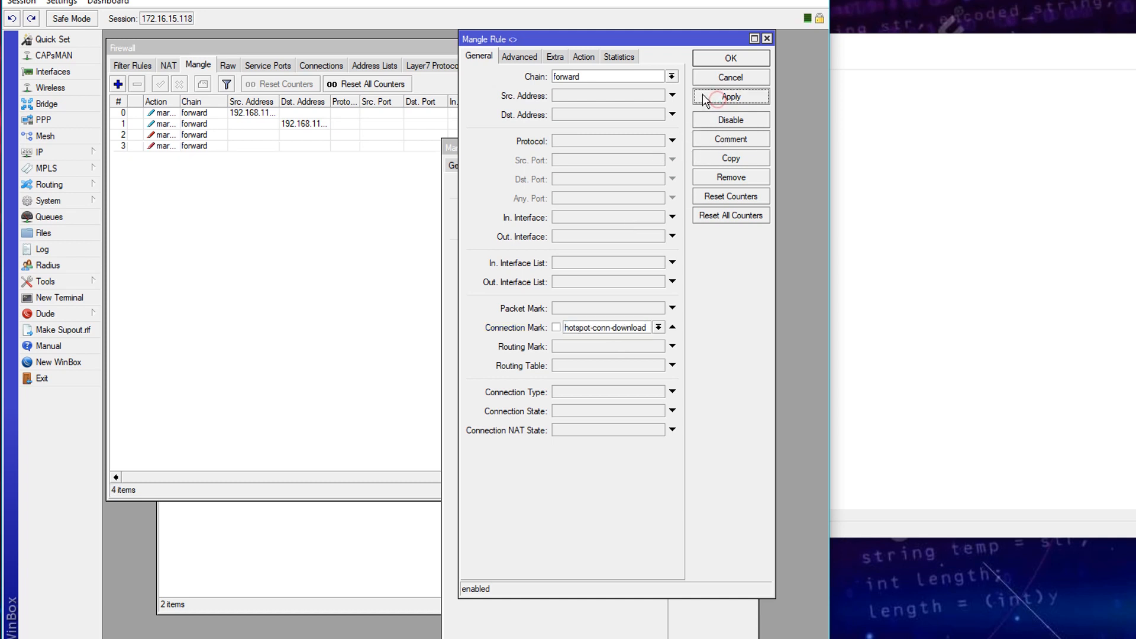
click(715, 61)
click(716, 168)
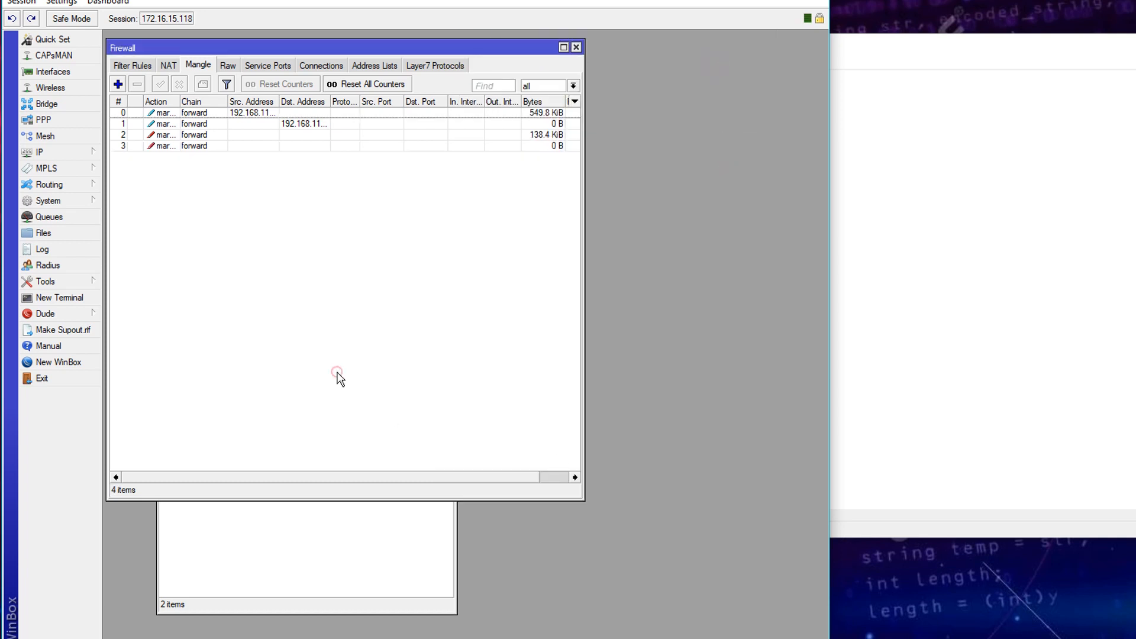
- Close the Firewall and Address List windows and show the Queue Tree list
drag(343, 45, 513, 51)
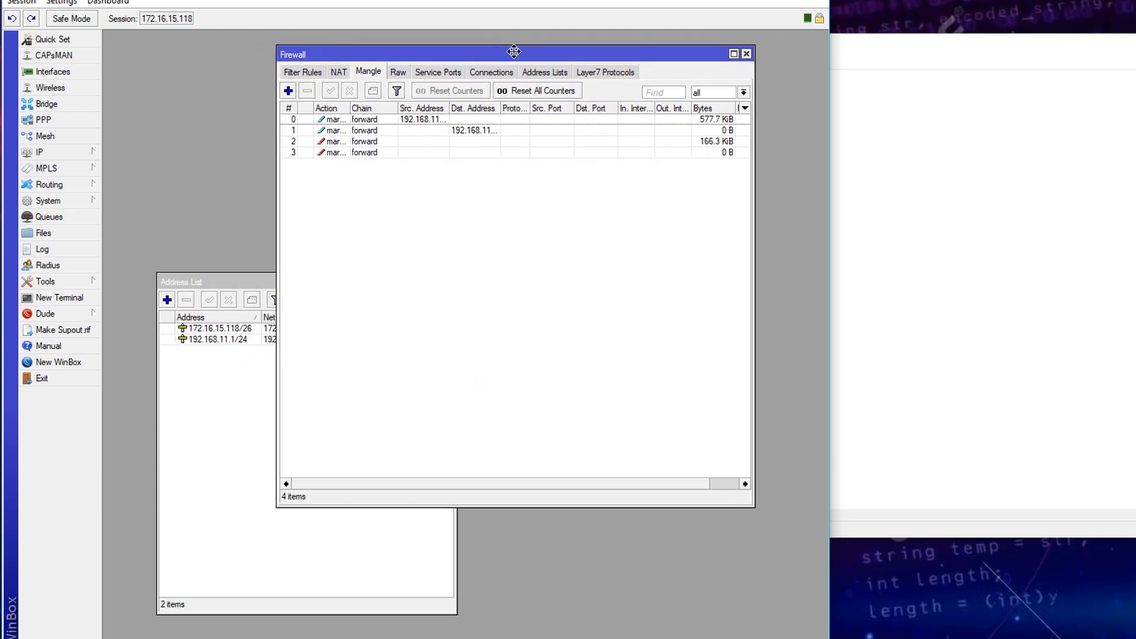
click(746, 54)
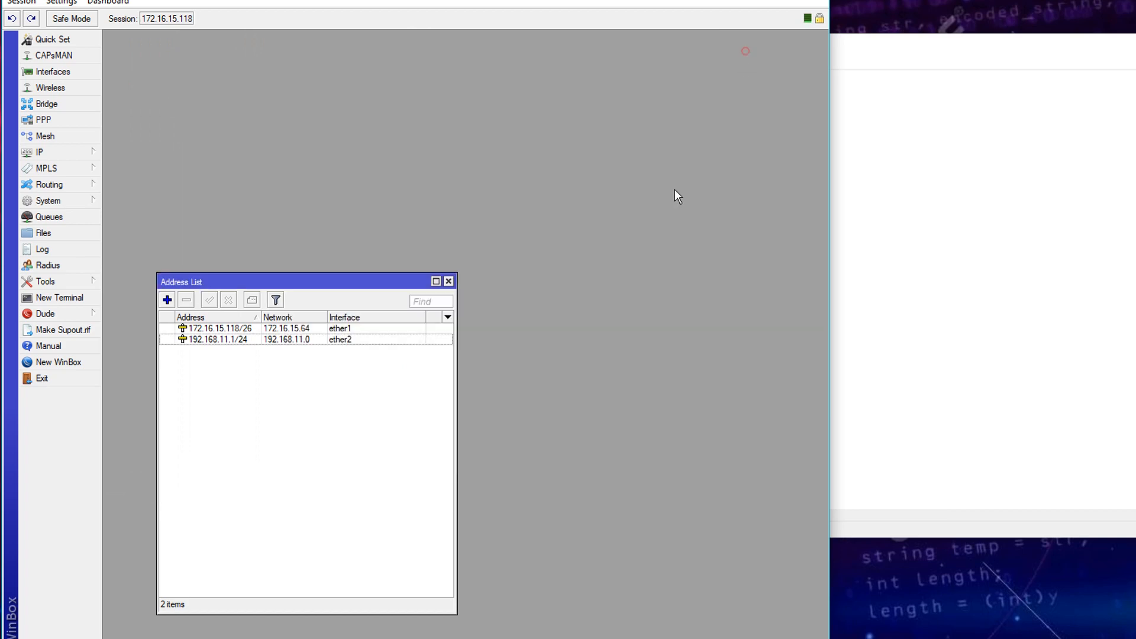
click(449, 282)
click(79, 218)
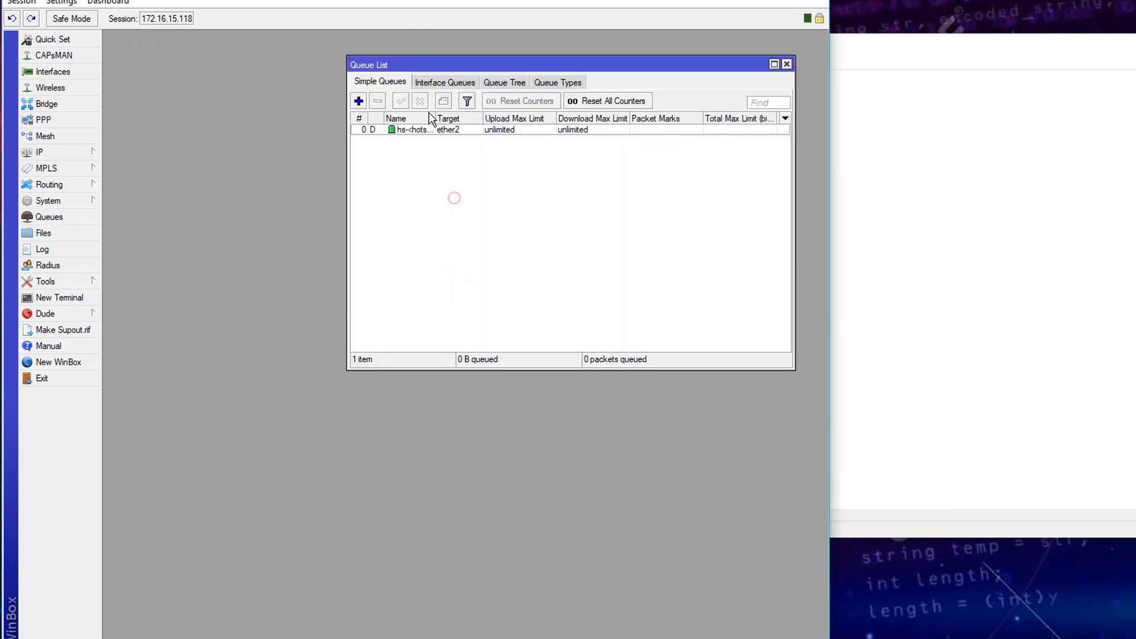
click(501, 83)
- Create queue Total Download with parent global and Max Limit 2M
click(358, 101)
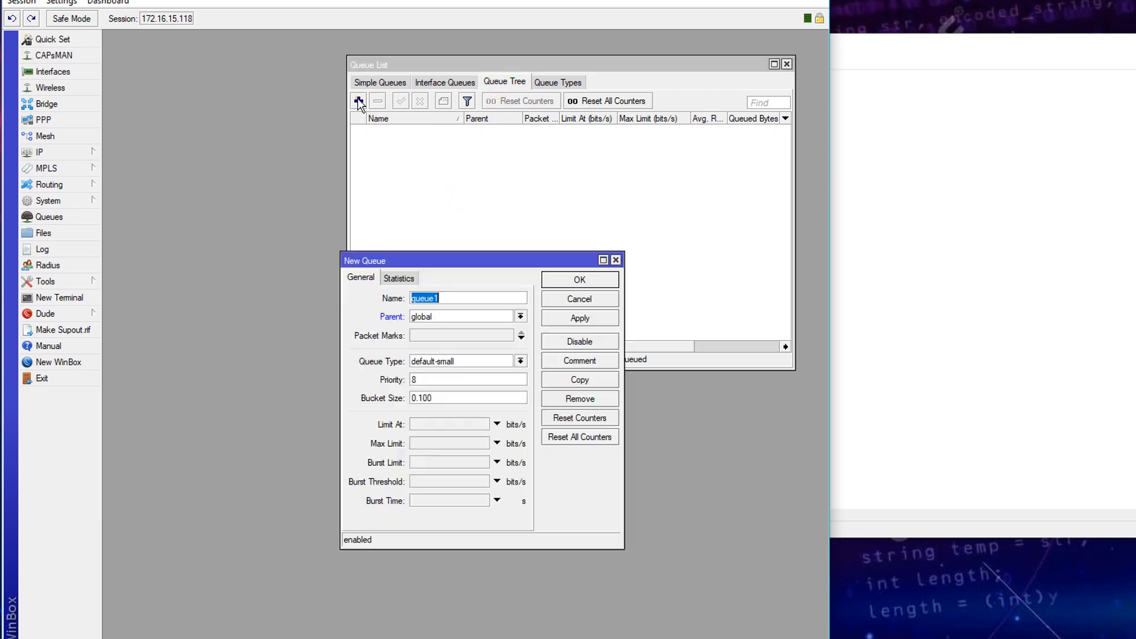
text(Total Download)
click(437, 323)
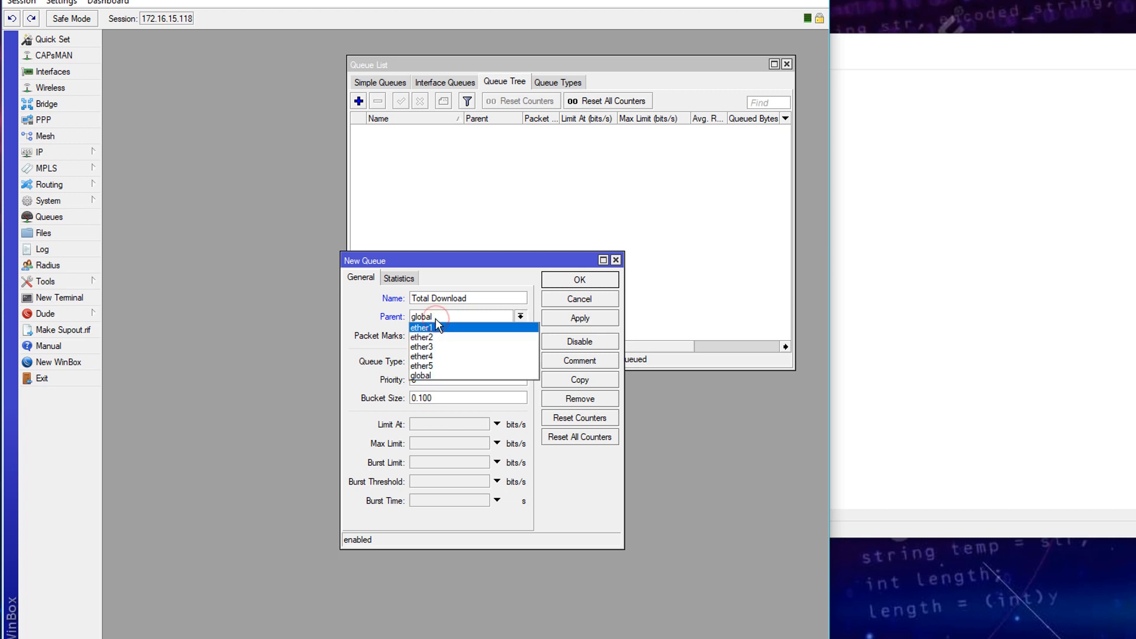
click(438, 373)
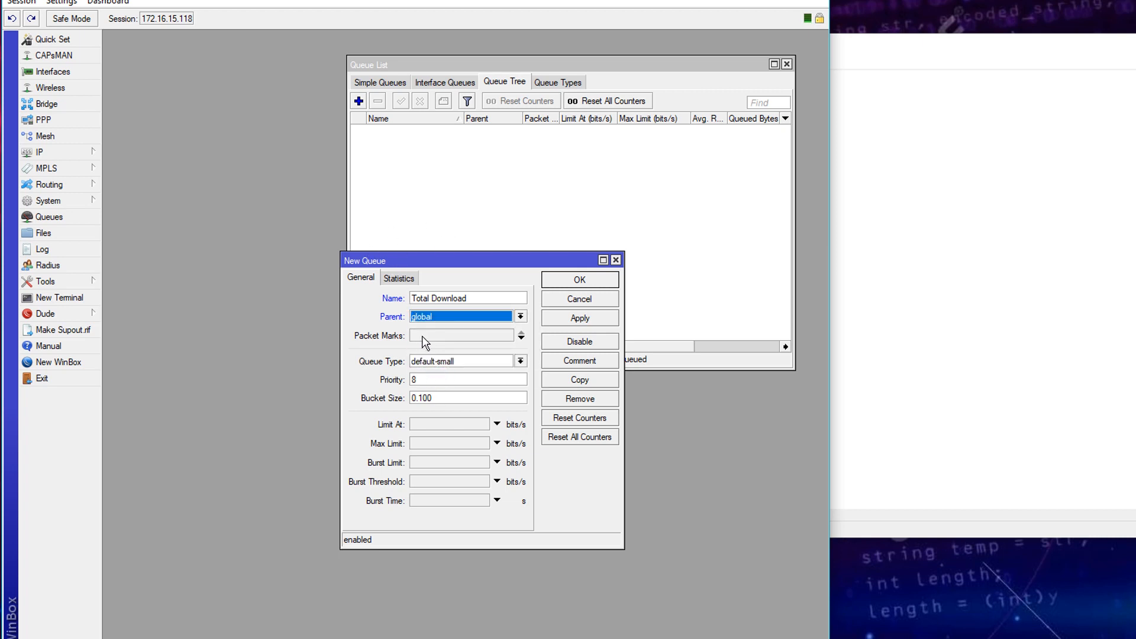
click(480, 337)
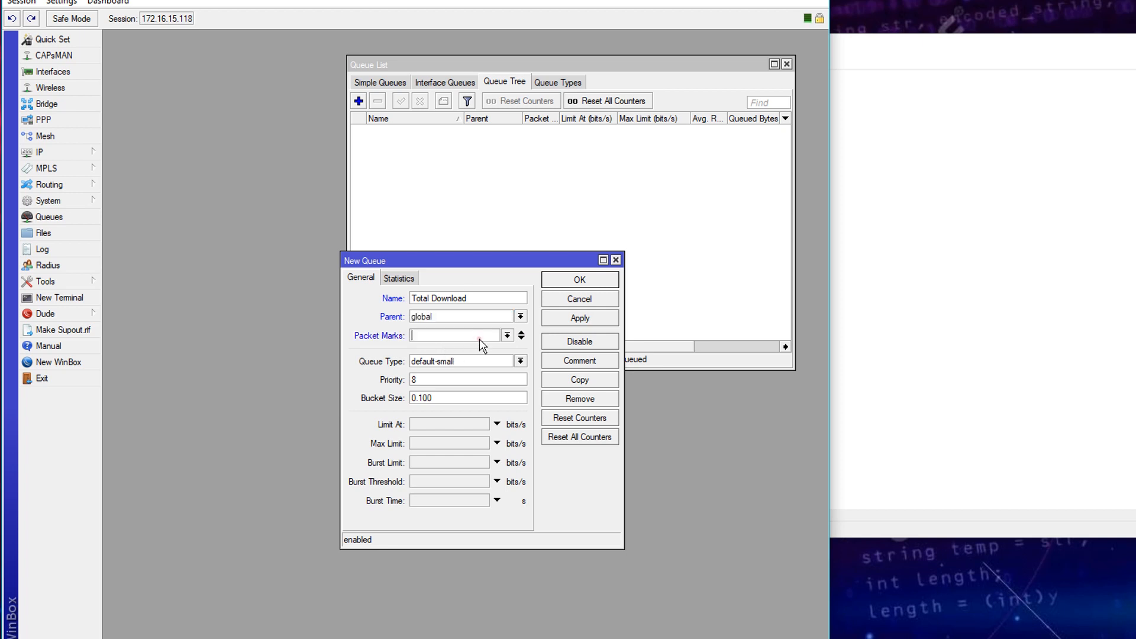
click(521, 333)
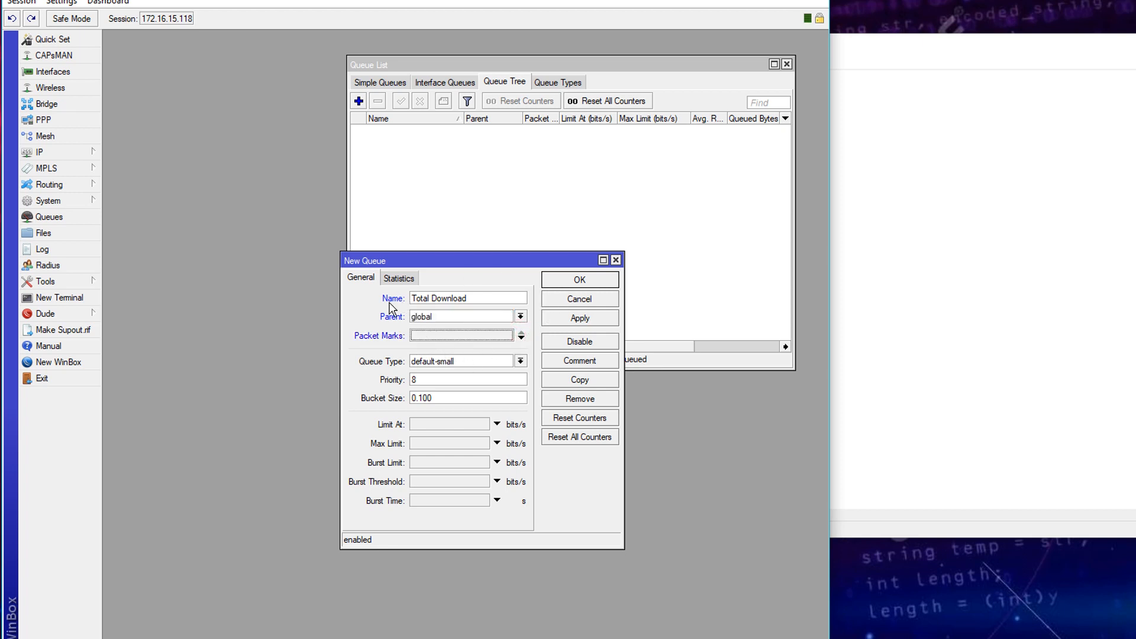
click(436, 443)
text(2M)
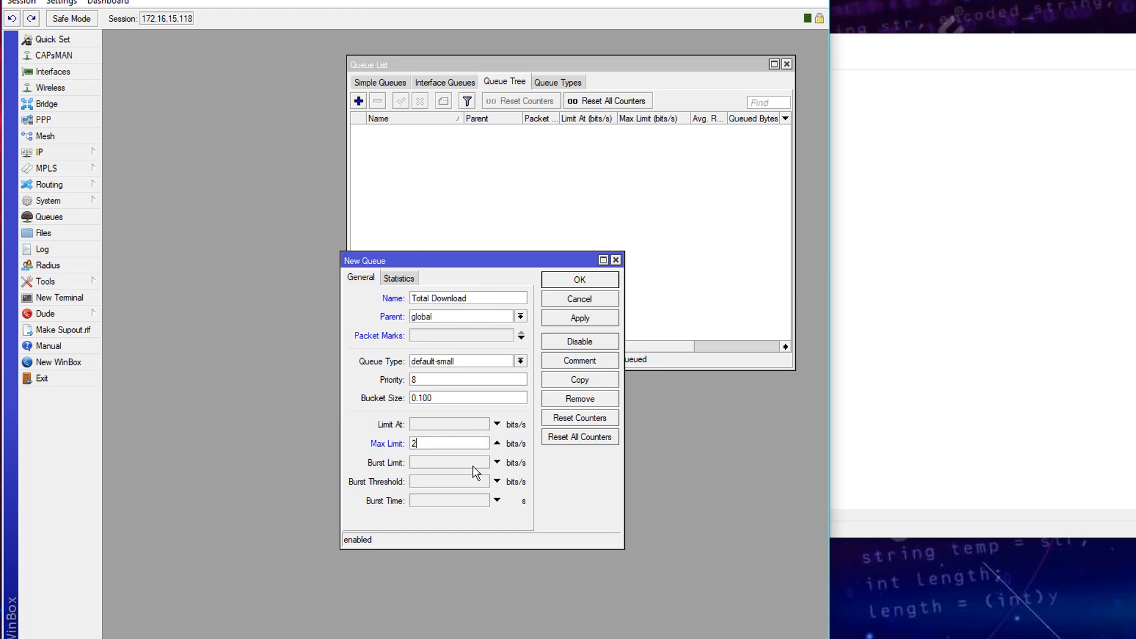
click(579, 318)
- Copy it as Total Upload with the same 2M limit and close both dialogs
click(579, 380)
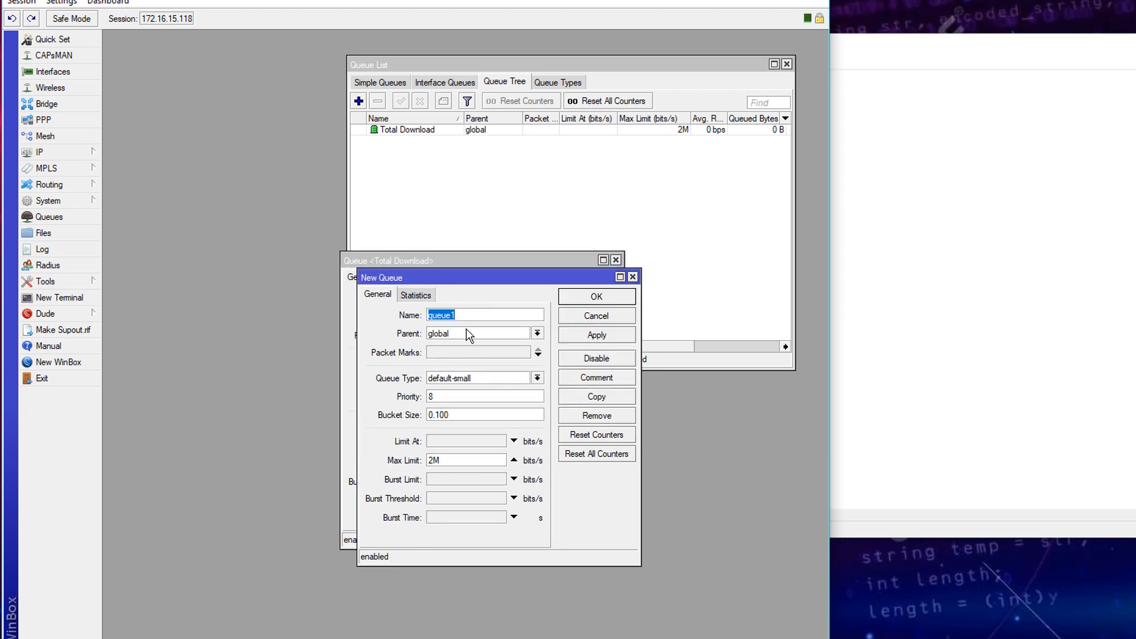
text(Total Upload)
click(594, 335)
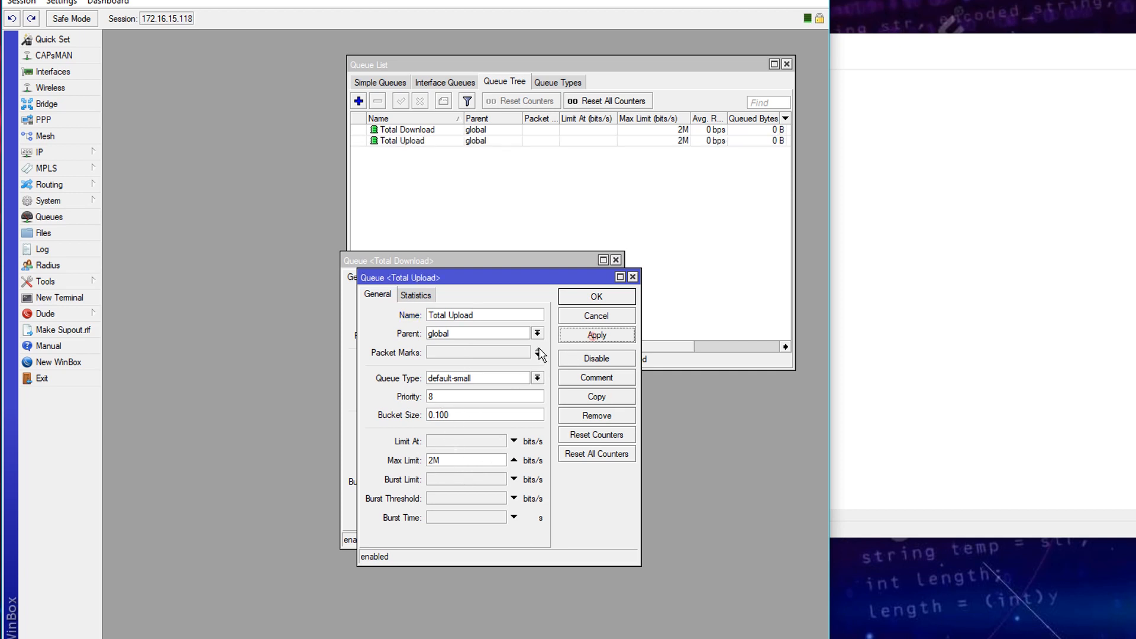
click(589, 296)
click(569, 290)
click(359, 101)
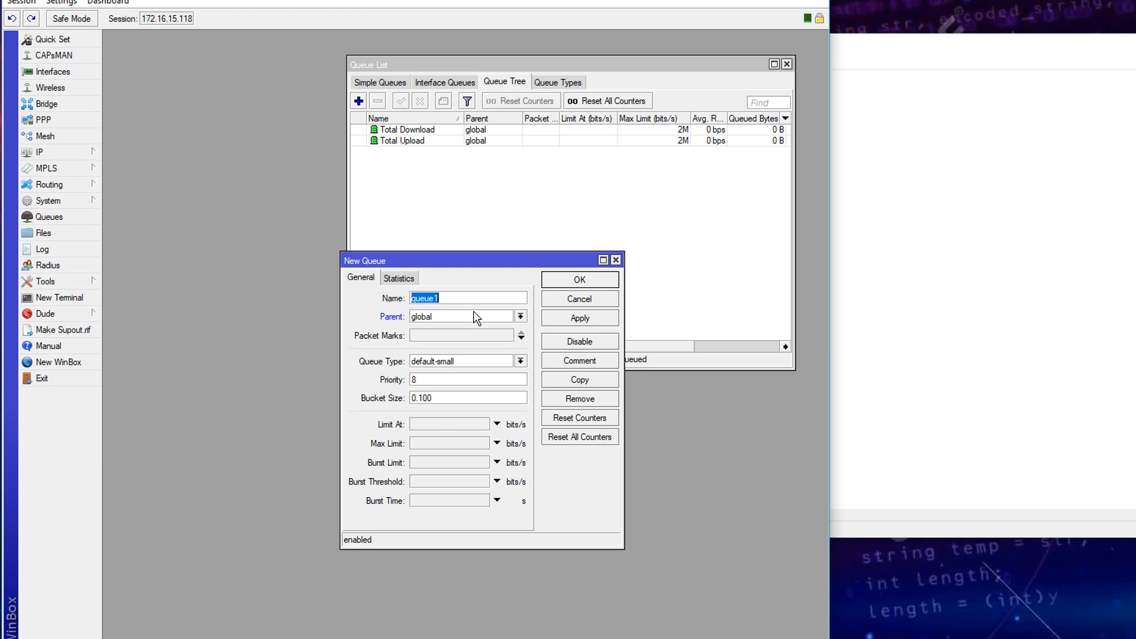
- Name the new queue Download-Hotspot, copying the name from the Notepad script
click(868, 299)
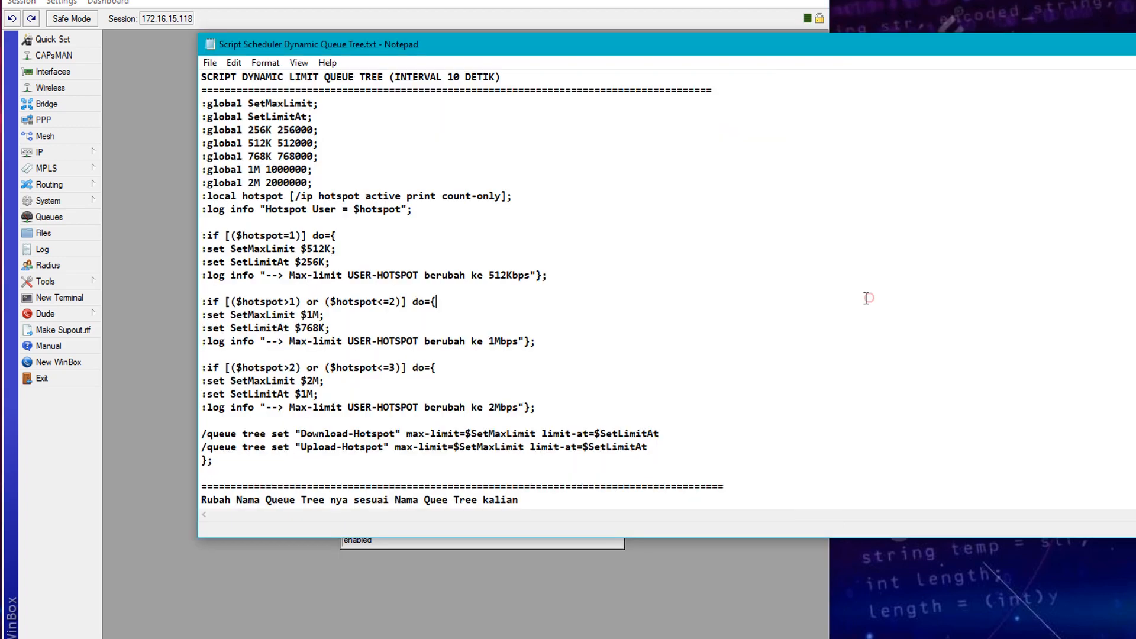
drag(535, 47, 1099, 64)
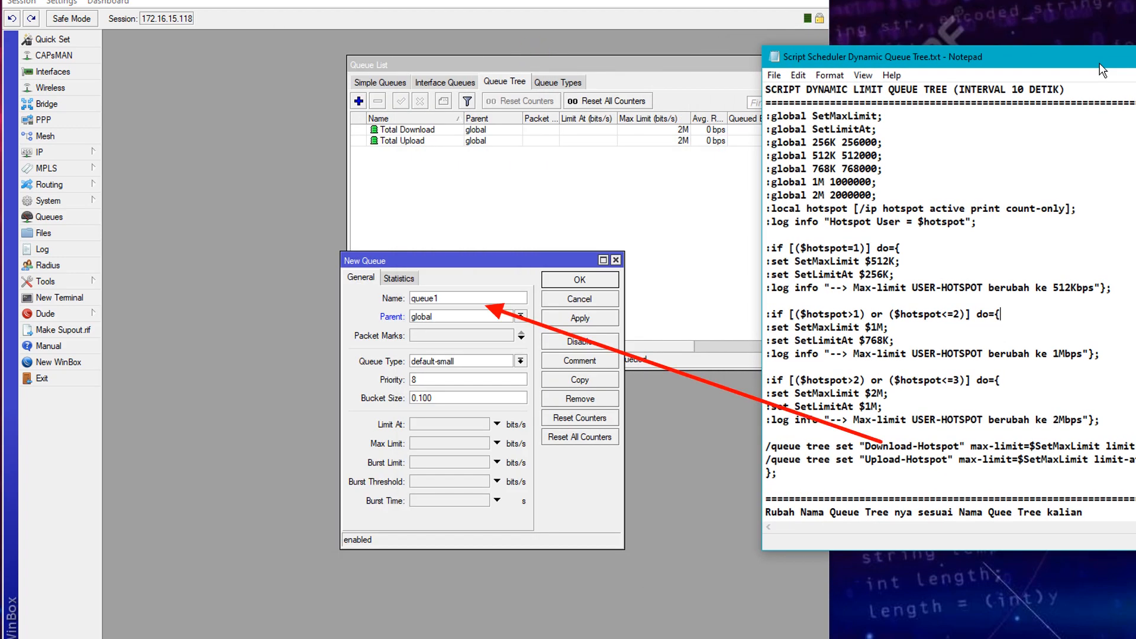
drag(960, 446, 872, 446)
right_click(894, 447)
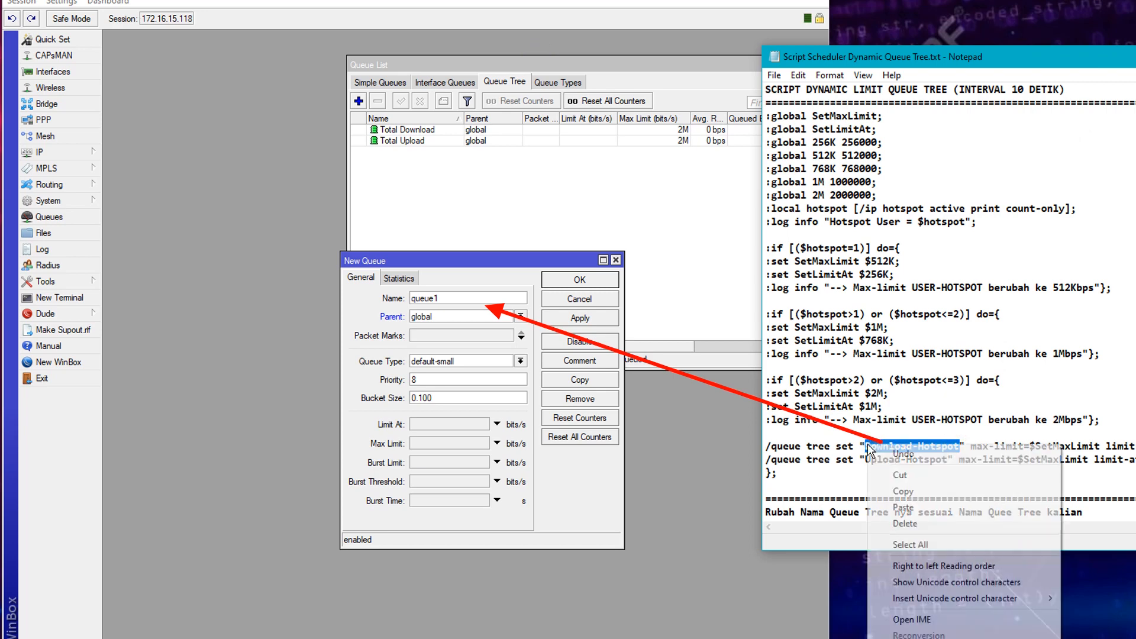
click(910, 488)
double_click(452, 296)
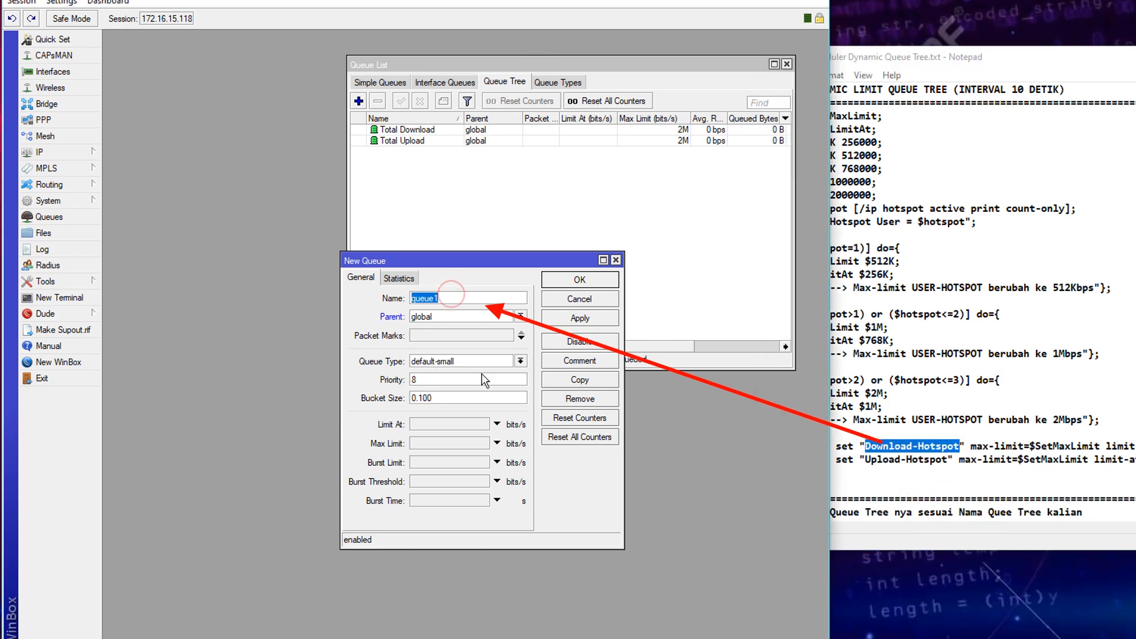
key(ctrl+v)
- Set its parent to Total Download and packet marks to hotspot-paket-download
click(482, 314)
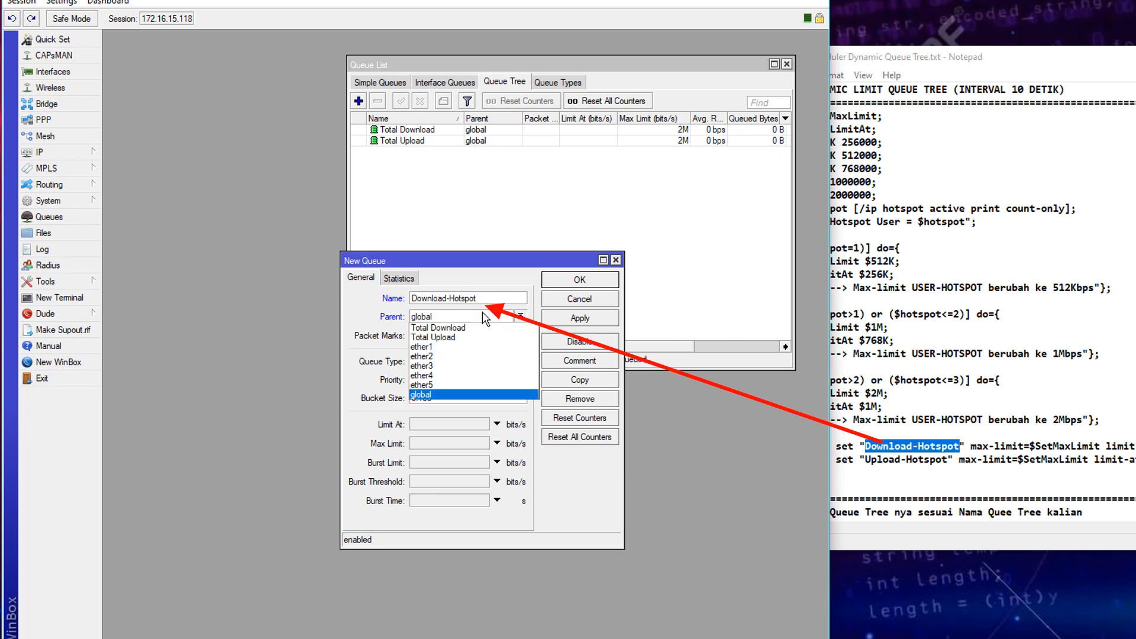
click(462, 323)
click(446, 320)
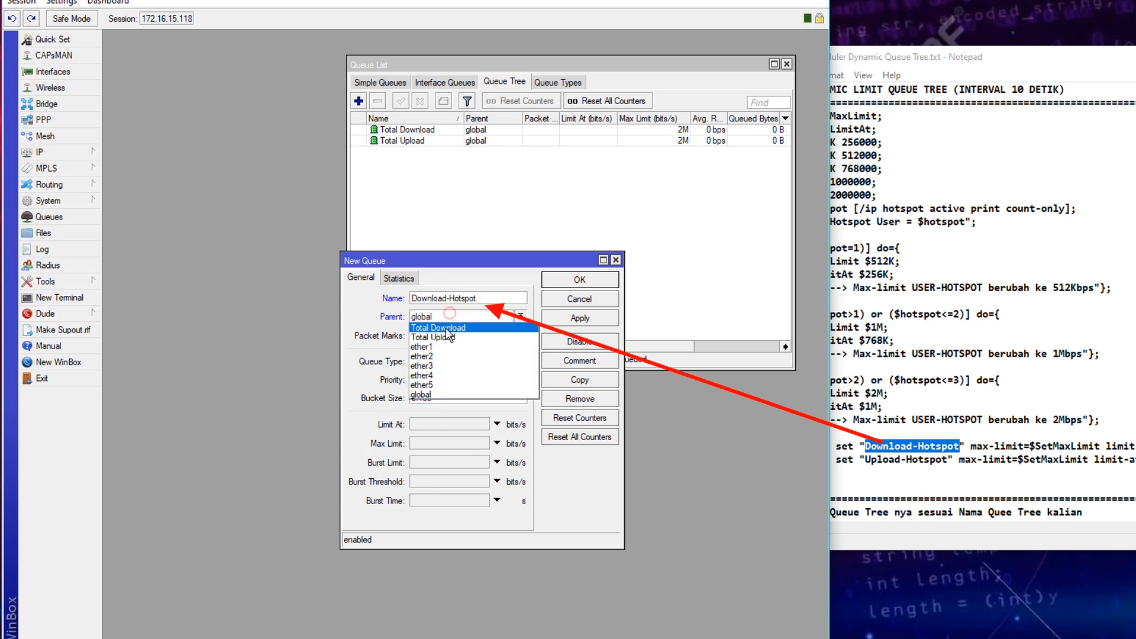
click(445, 328)
click(452, 363)
click(452, 373)
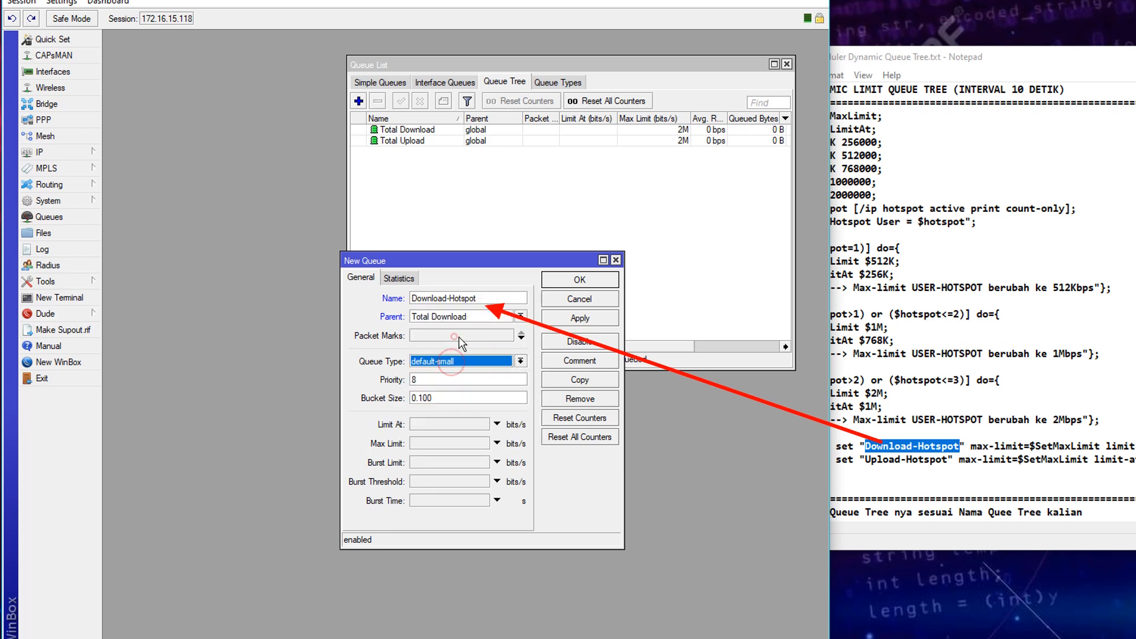
click(459, 336)
click(508, 335)
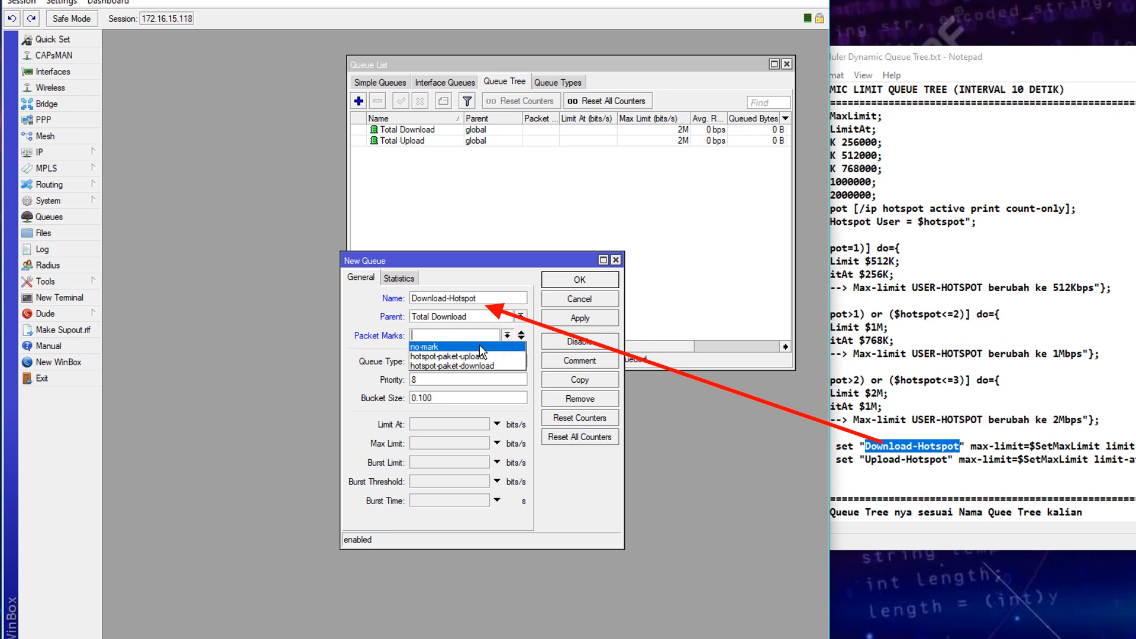
click(482, 366)
- Choose queue type pcq-download-default with Max Limit 60K and apply
click(449, 362)
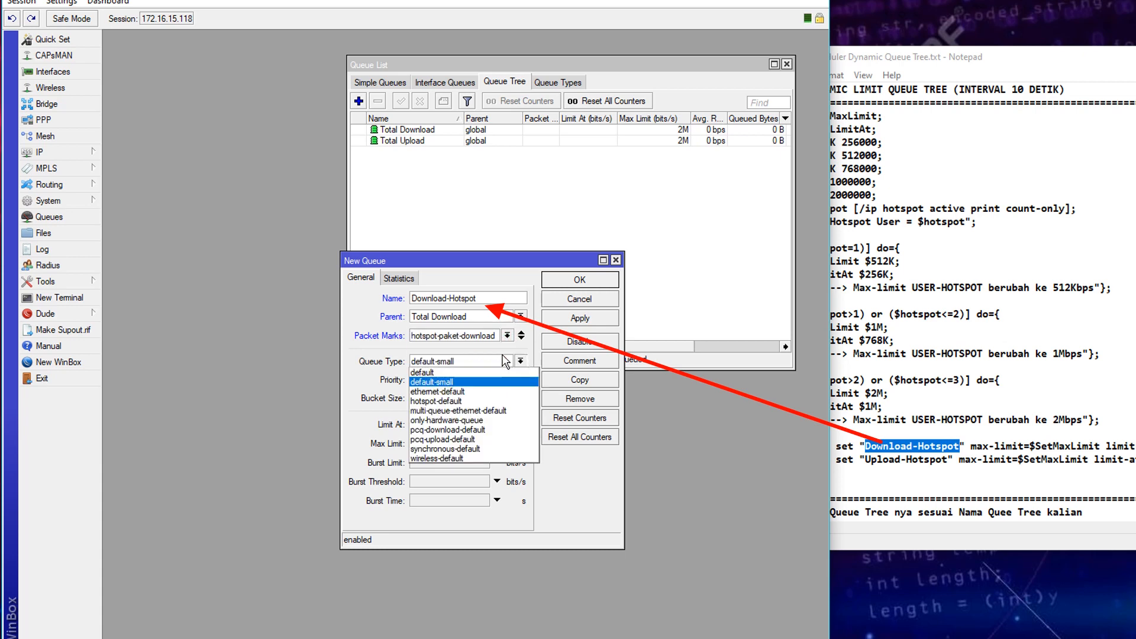
click(475, 430)
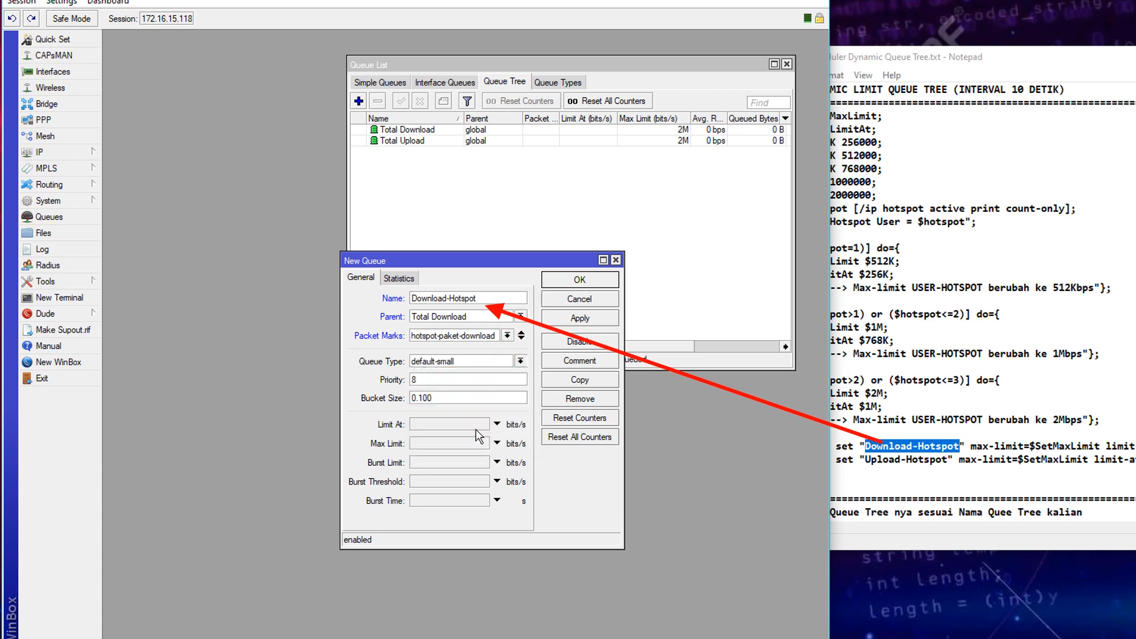
click(452, 445)
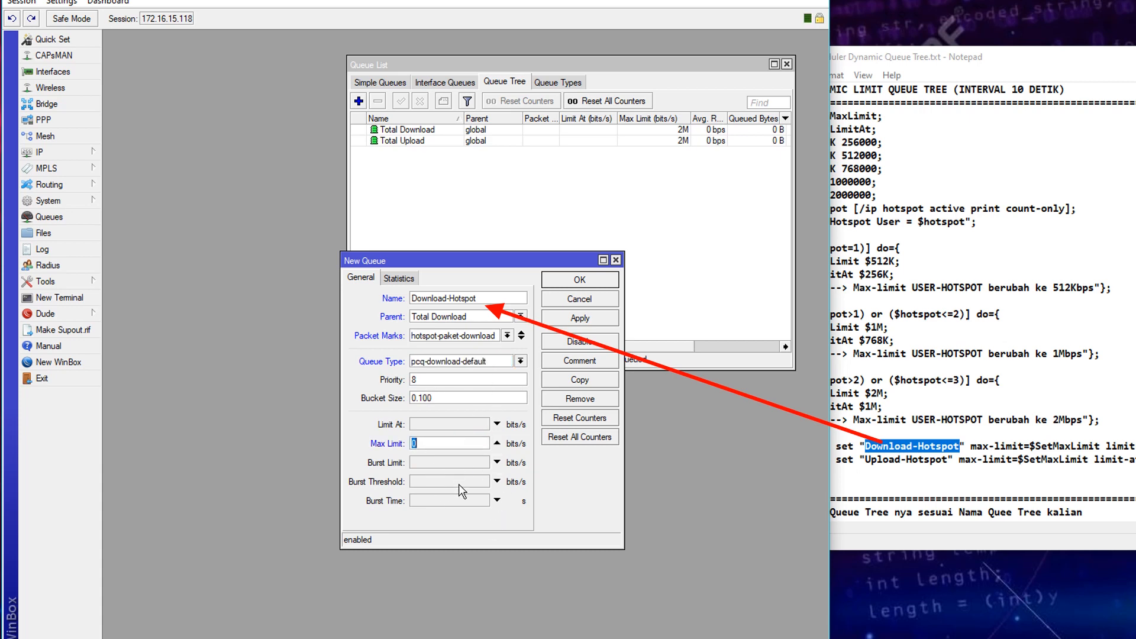
text(60K)
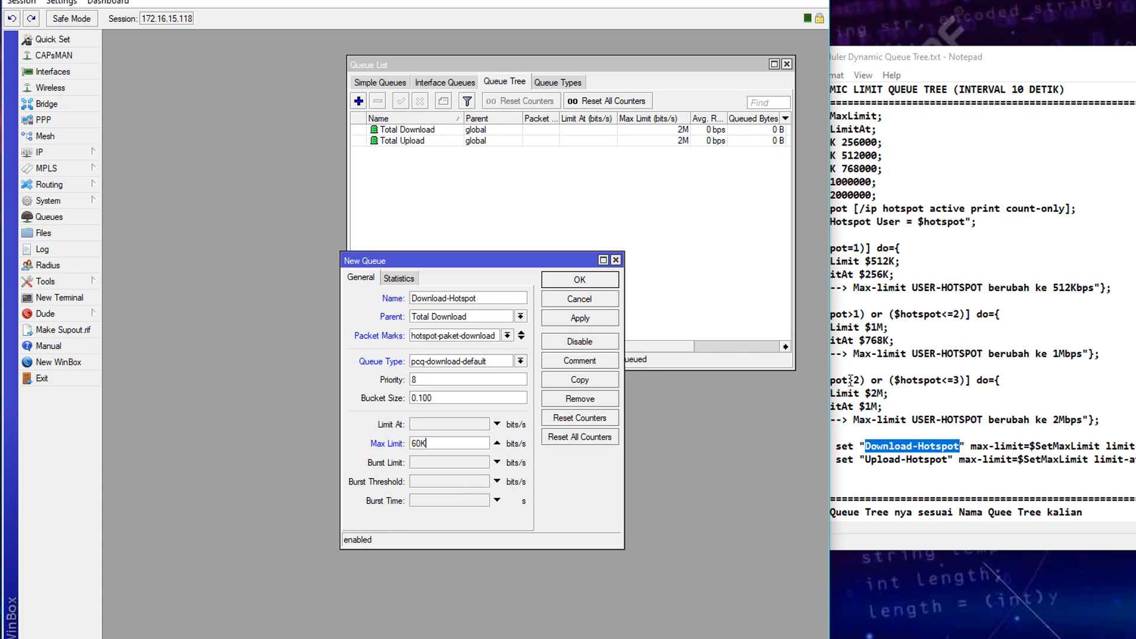
click(866, 372)
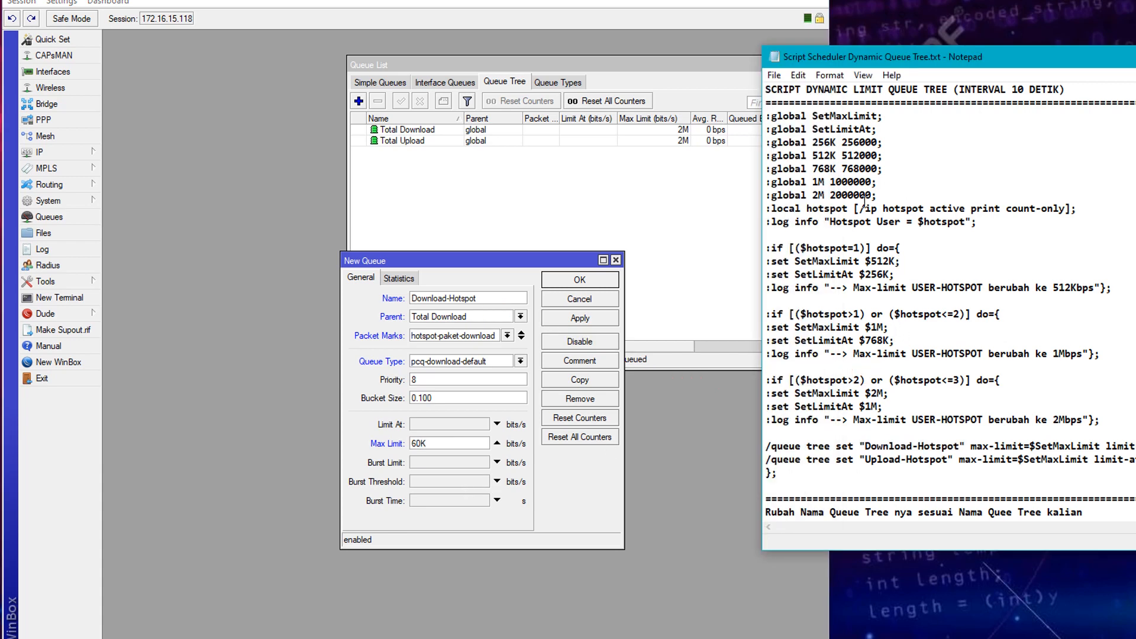
click(575, 497)
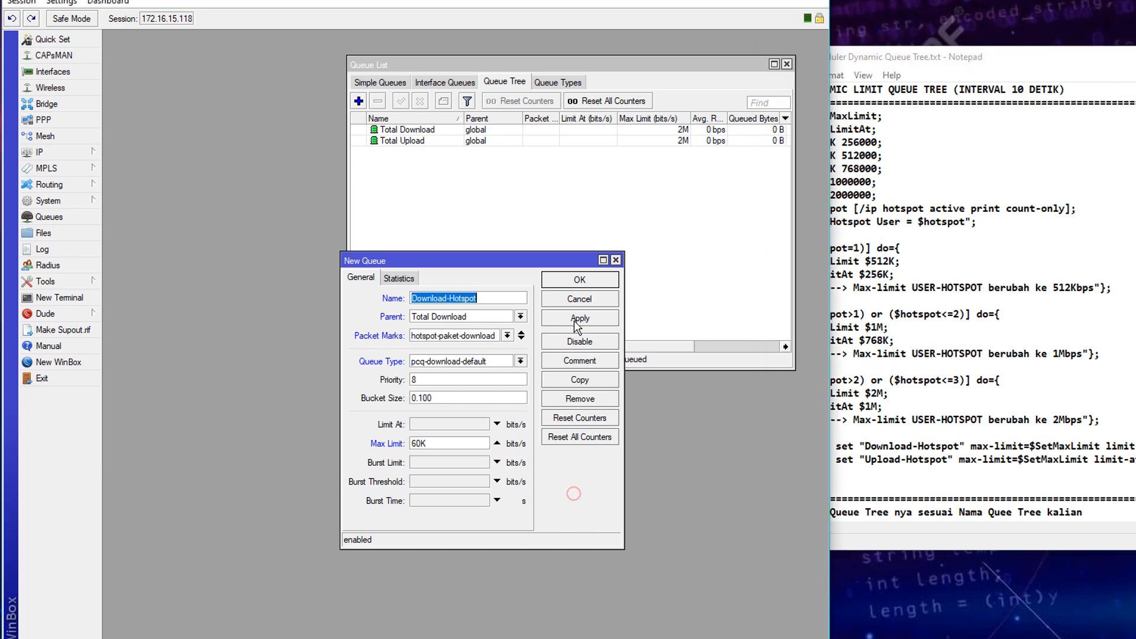
click(578, 318)
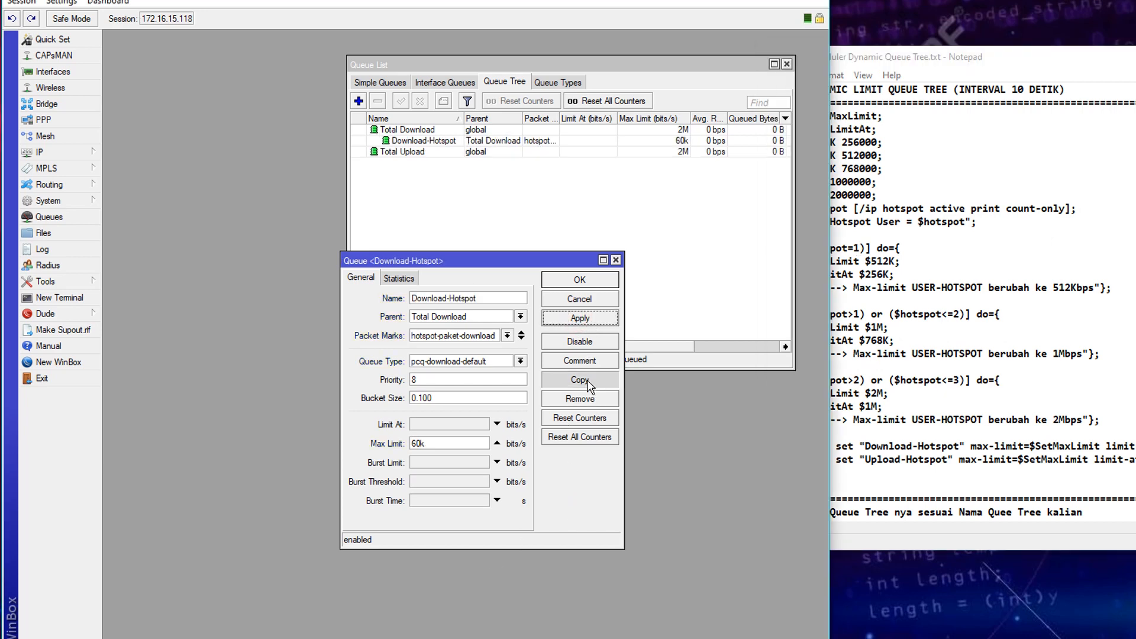
click(586, 380)
- Duplicate Download-Hotspot as Upload-Hotspot with hotspot-paket-upload marks, pcq-upload-default and 60k max limit
click(1000, 459)
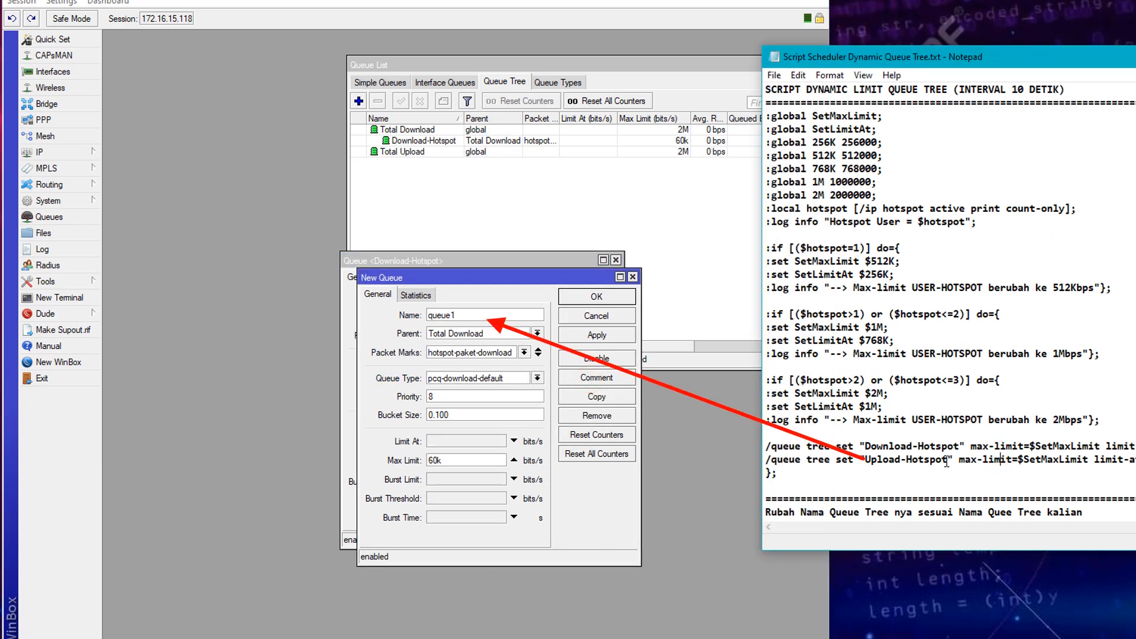
drag(947, 463, 869, 466)
right_click(886, 463)
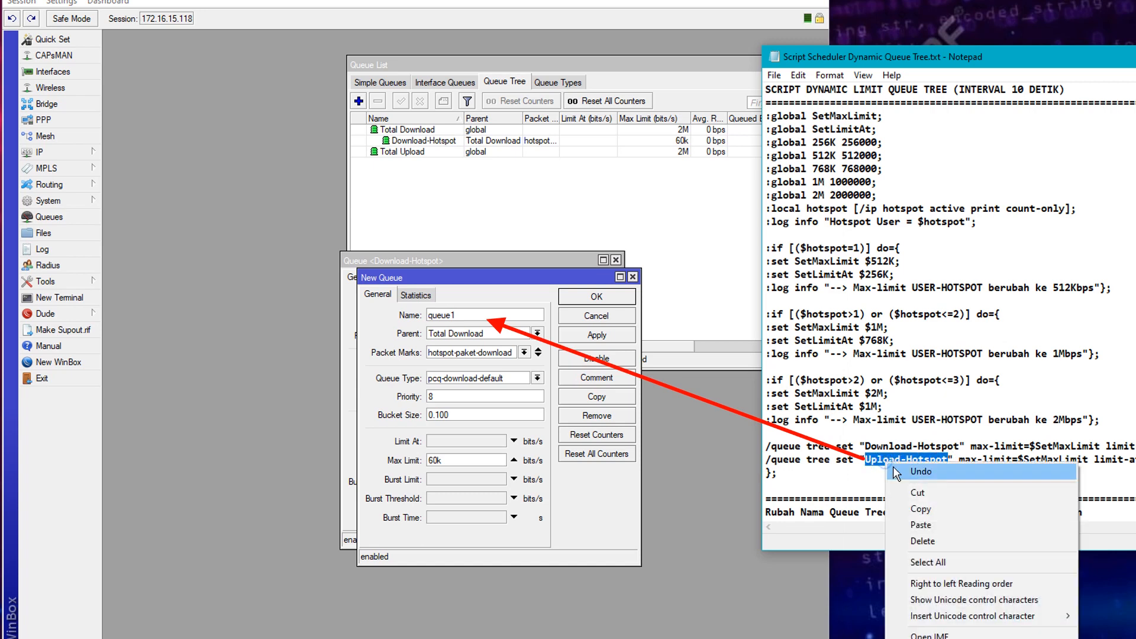
click(919, 510)
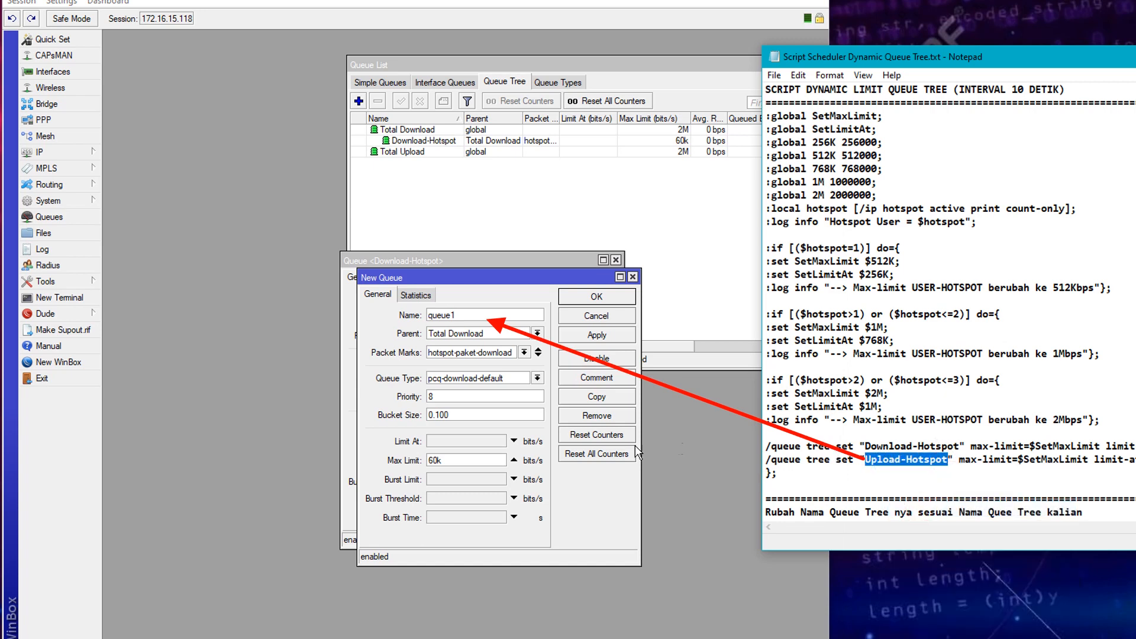
double_click(476, 315)
key(ctrl+v)
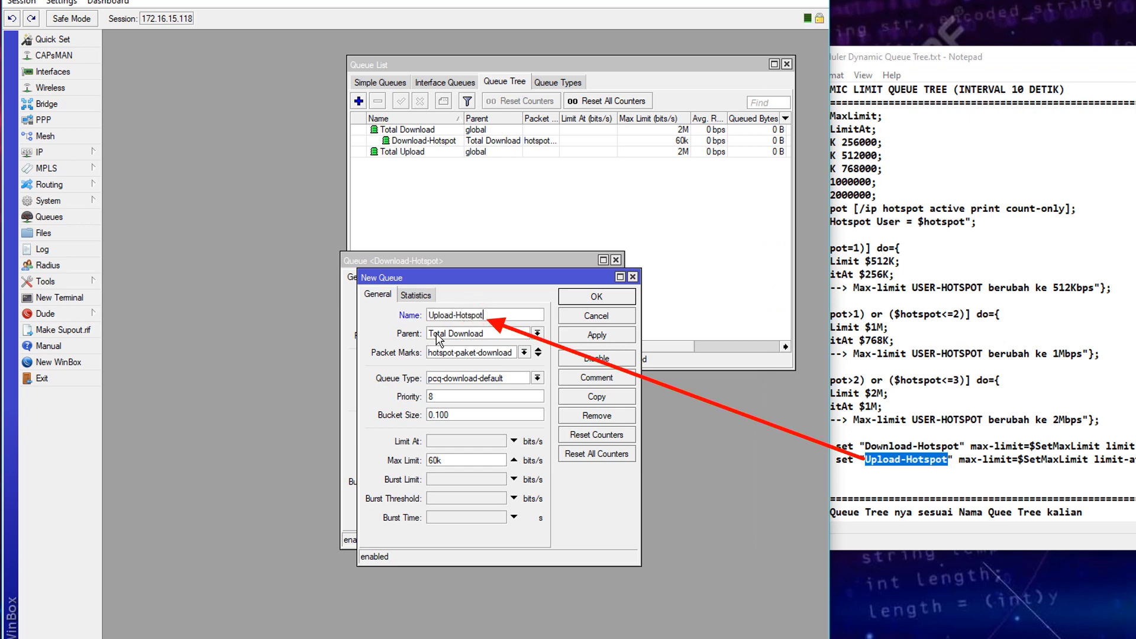
click(523, 354)
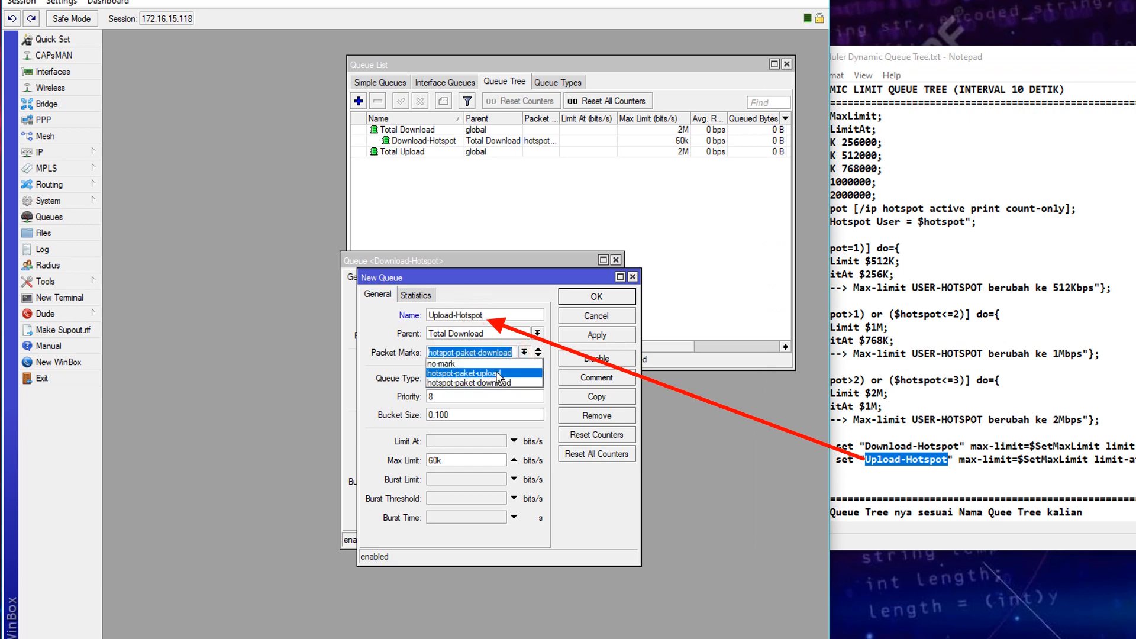
click(499, 374)
click(536, 378)
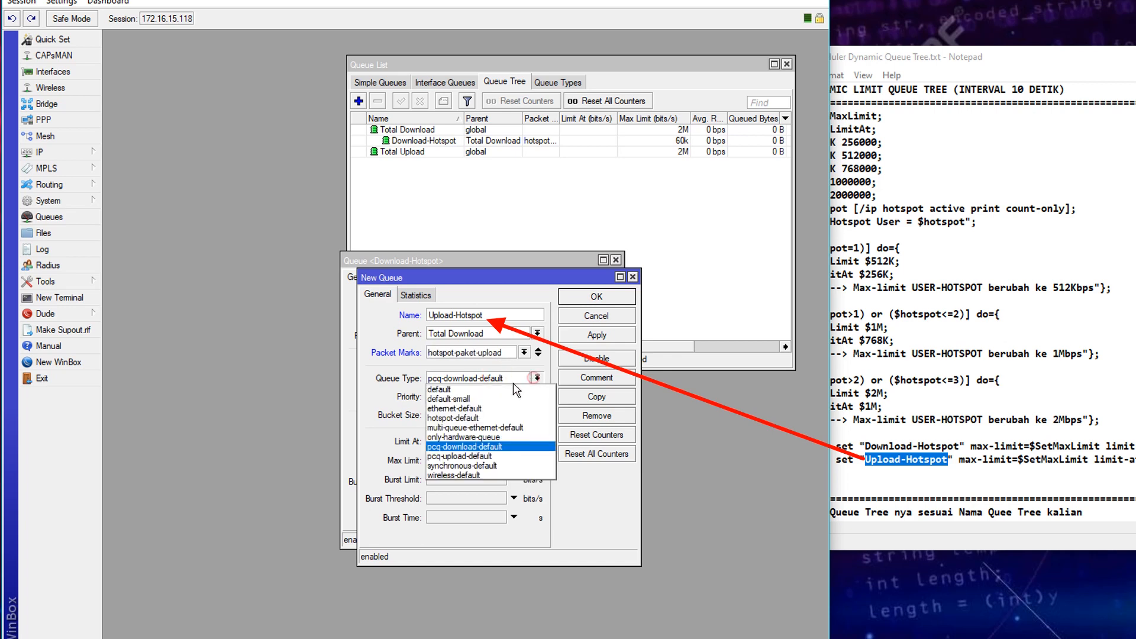
click(462, 456)
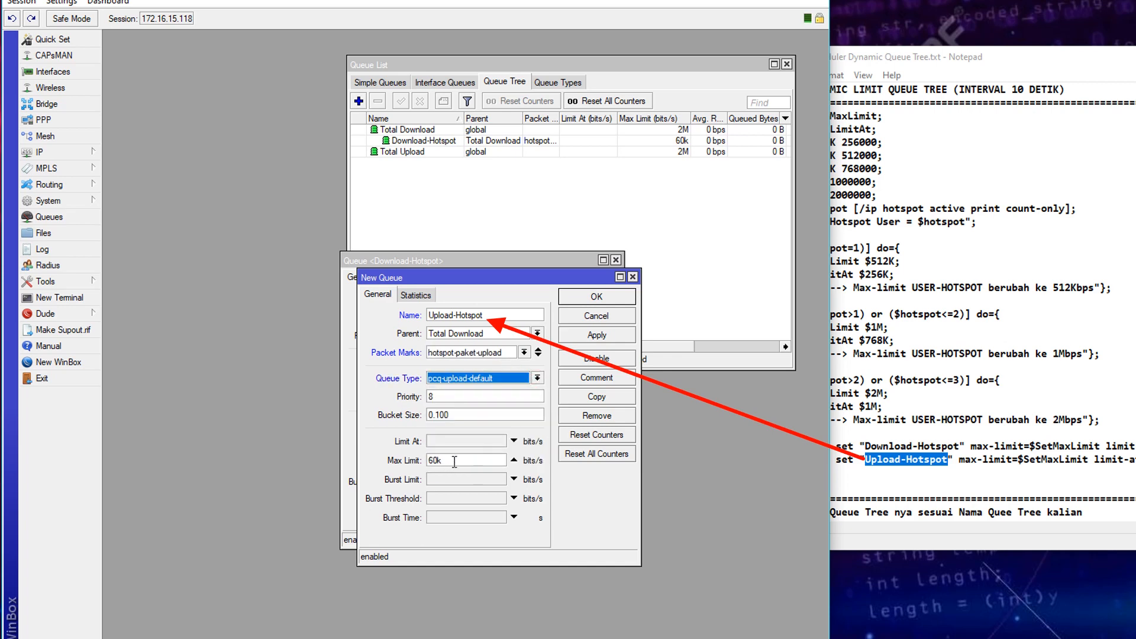
click(453, 461)
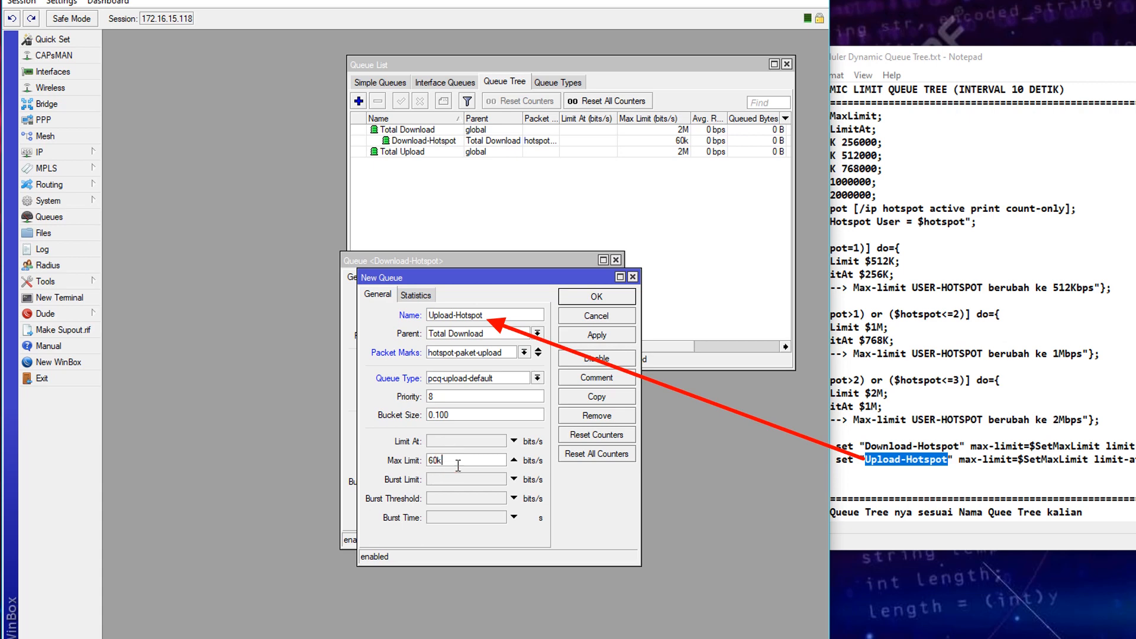
- Make Total Upload the parent of Upload-Hotspot, apply, and close both queue dialogs
click(874, 257)
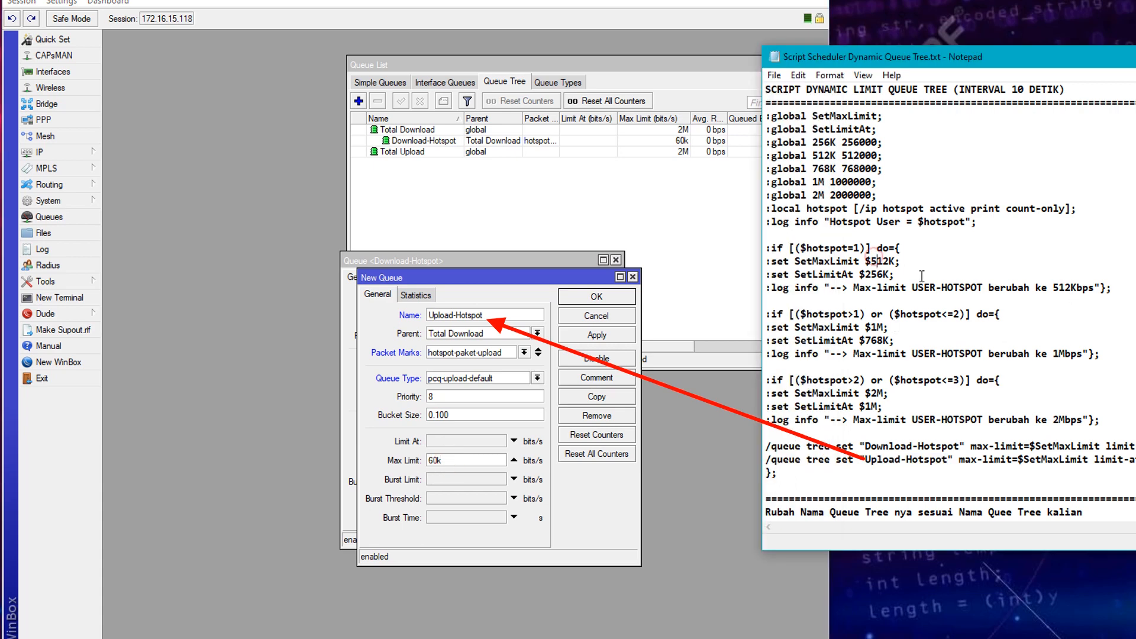
click(527, 453)
click(586, 335)
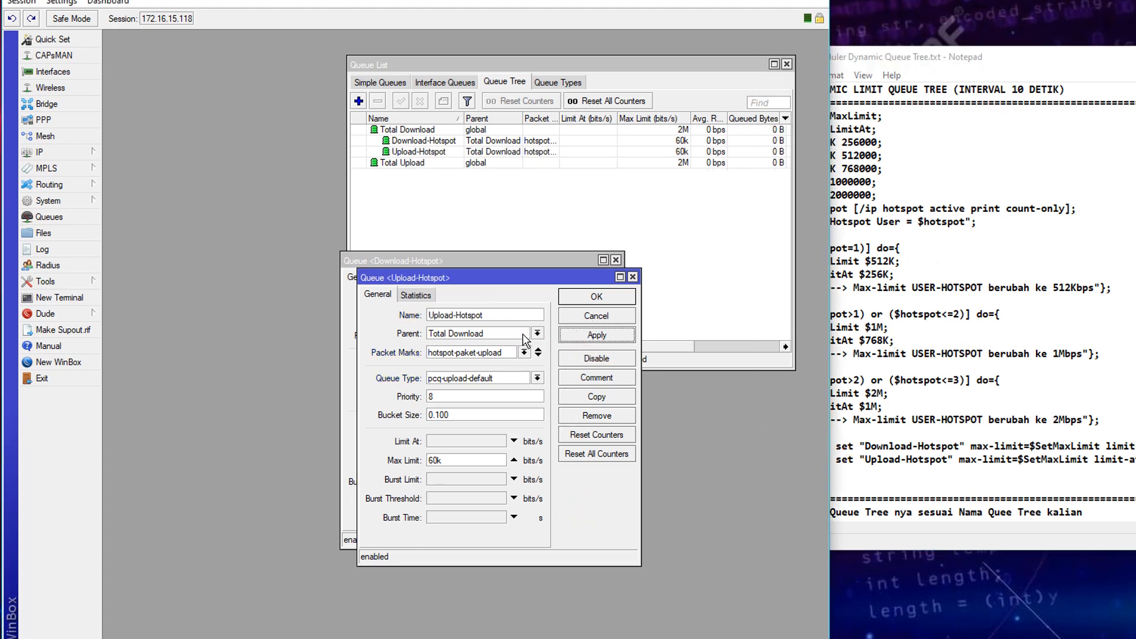
click(537, 333)
click(467, 363)
click(575, 336)
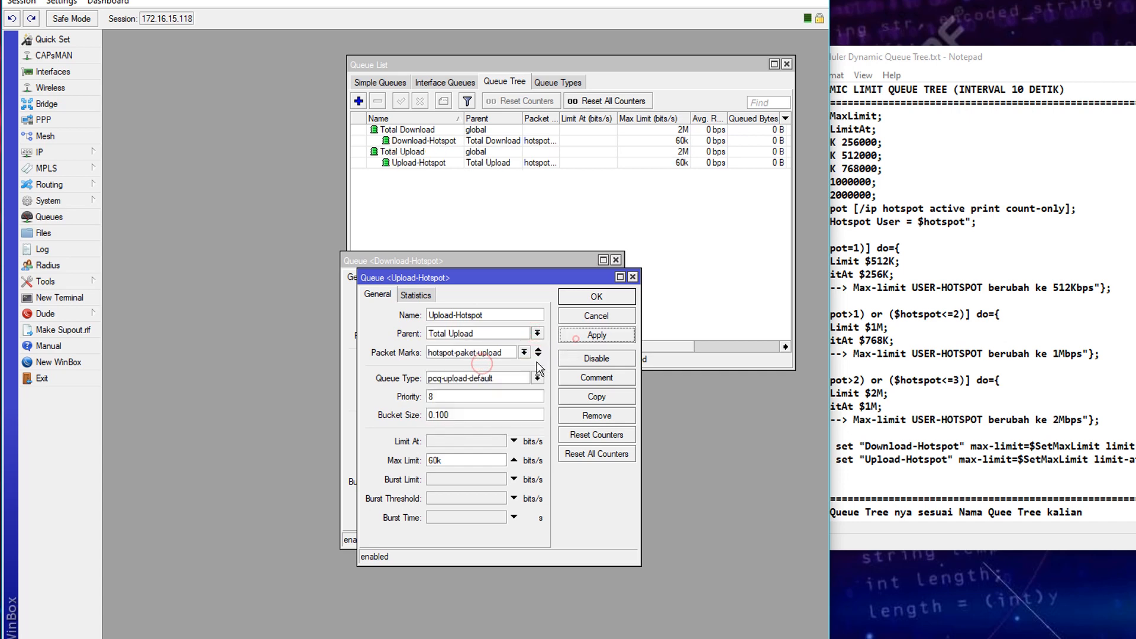
click(578, 299)
click(579, 279)
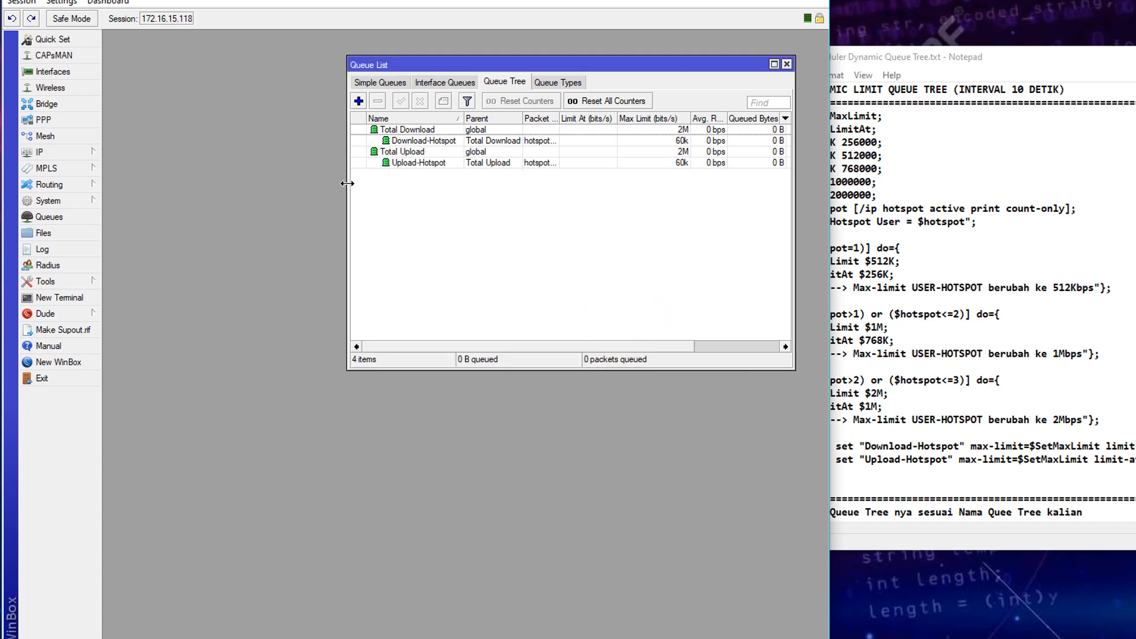
- Widen the Queue List and its Limit At column, then open the Log beside it
drag(347, 183, 320, 181)
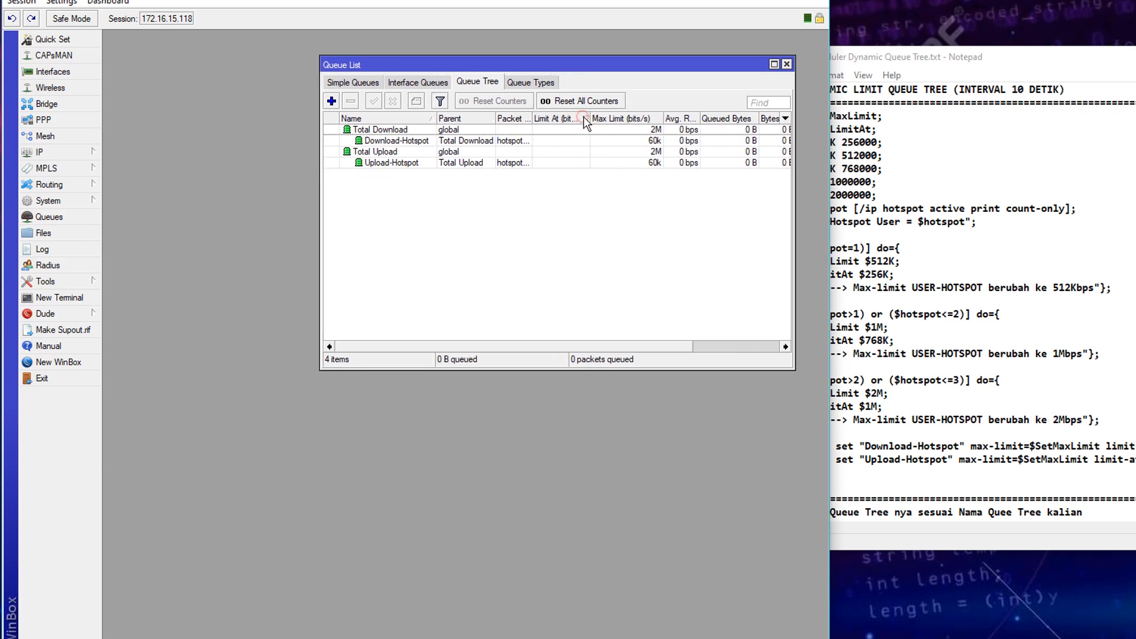
drag(590, 118, 595, 124)
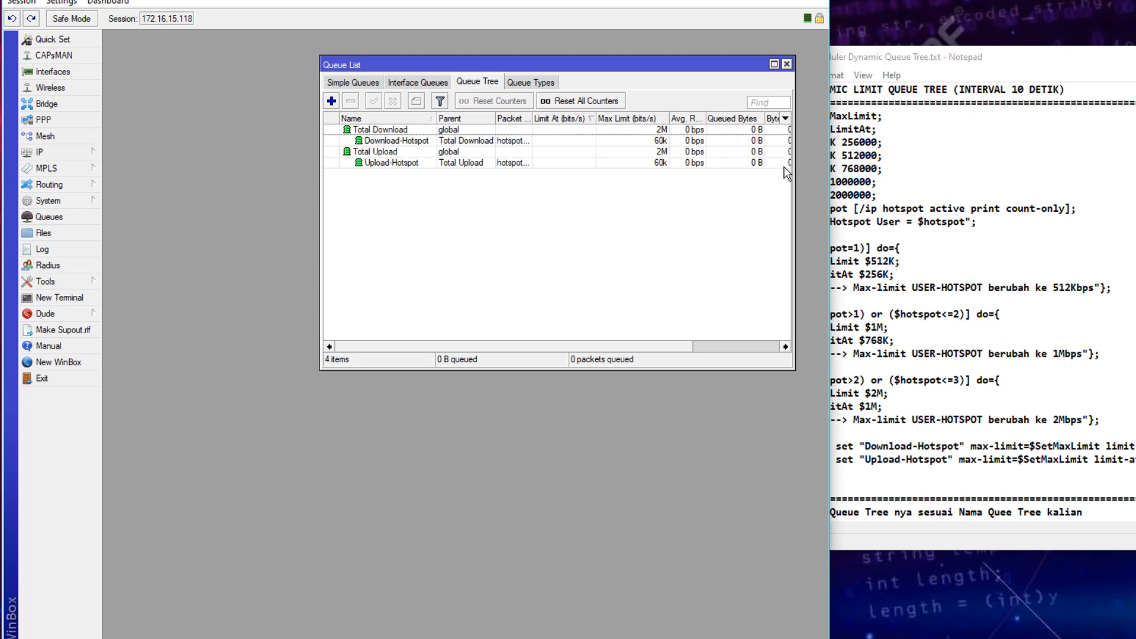
drag(793, 169, 827, 169)
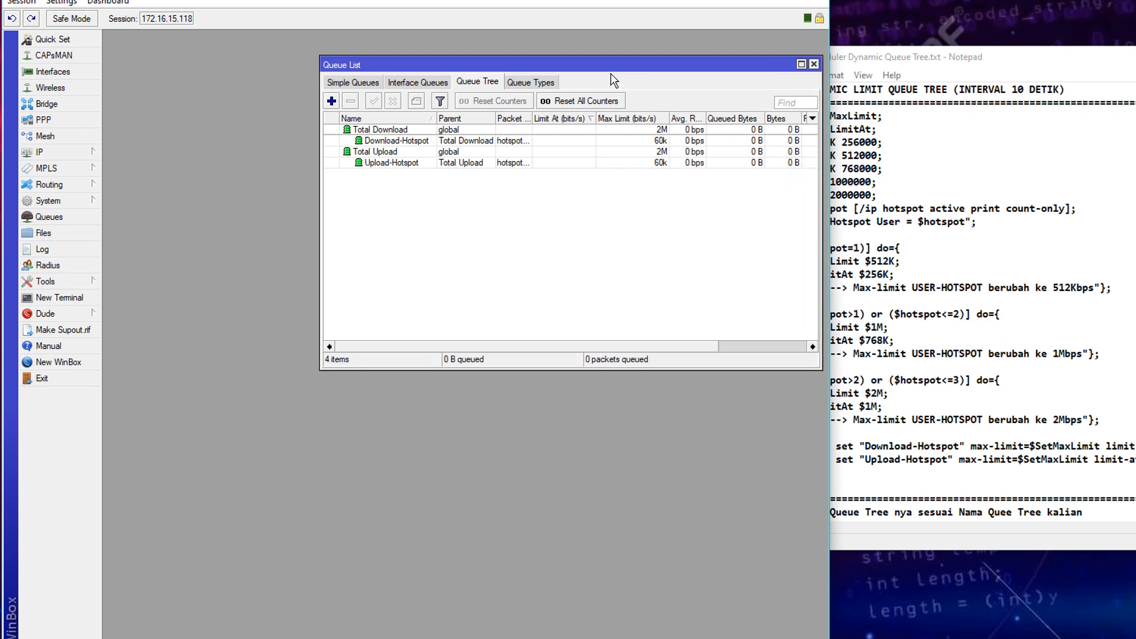
drag(606, 65, 670, 37)
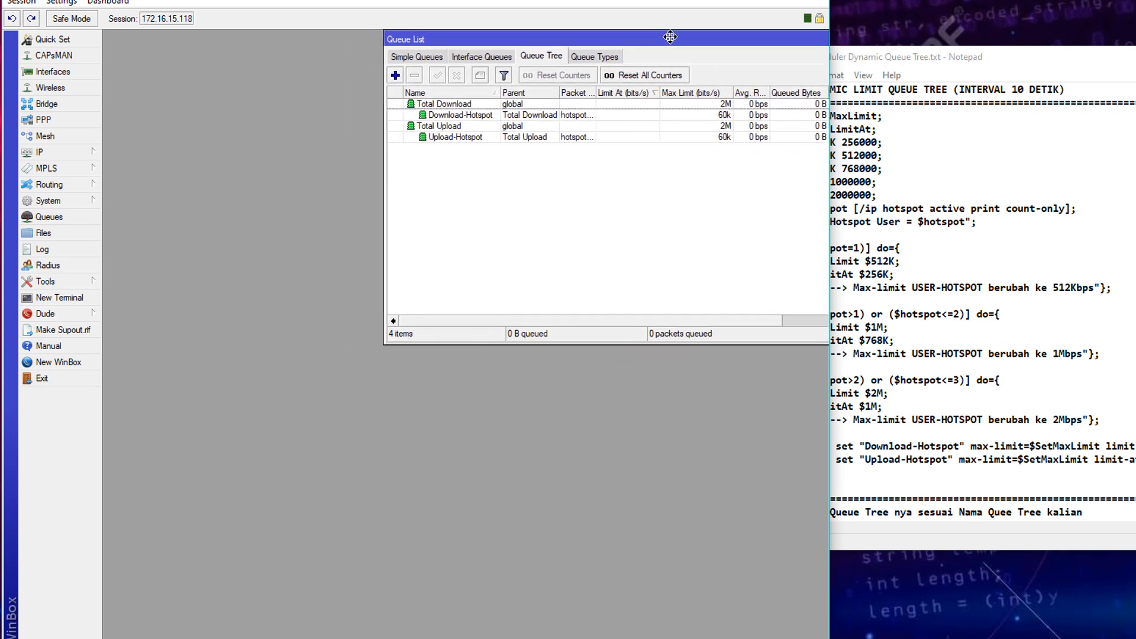
click(59, 248)
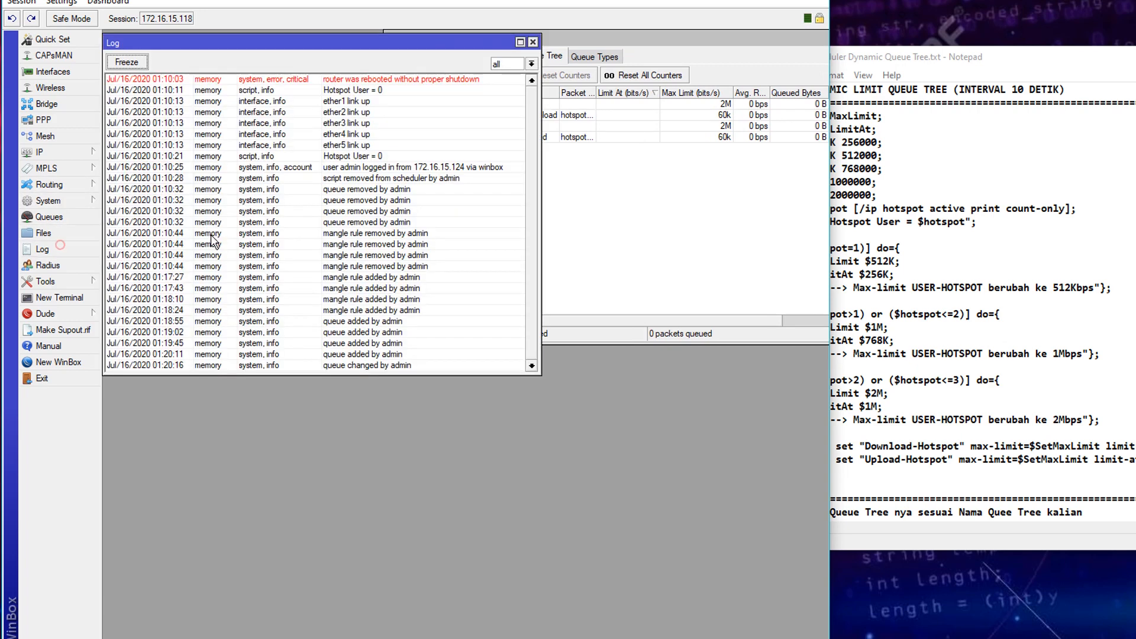
click(581, 326)
drag(454, 39, 515, 56)
click(370, 224)
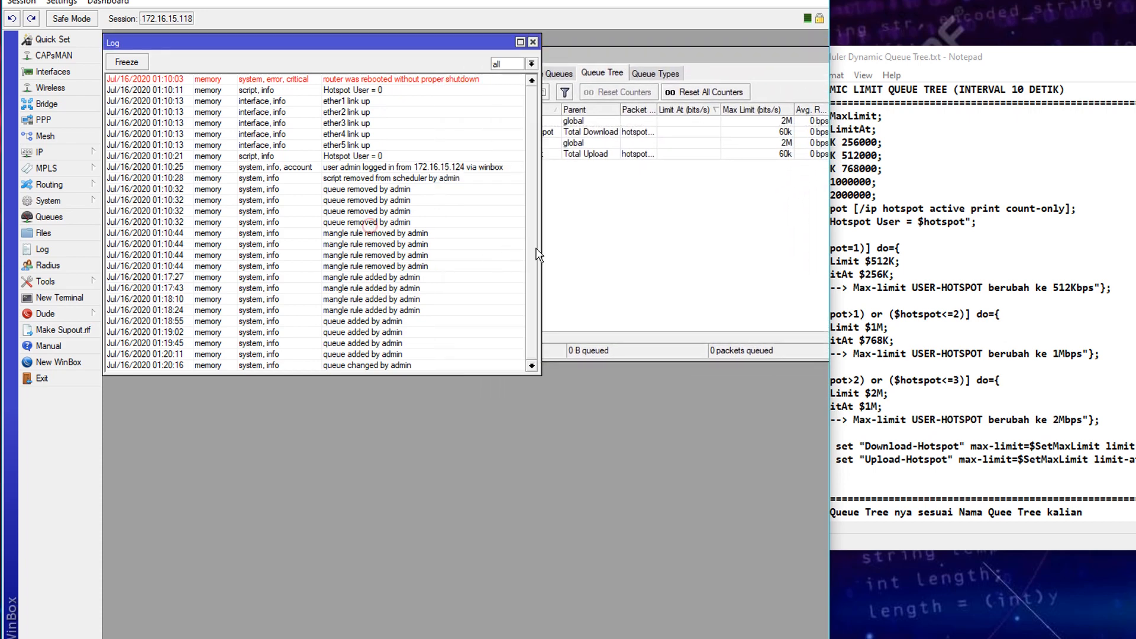
drag(539, 253, 488, 254)
click(512, 264)
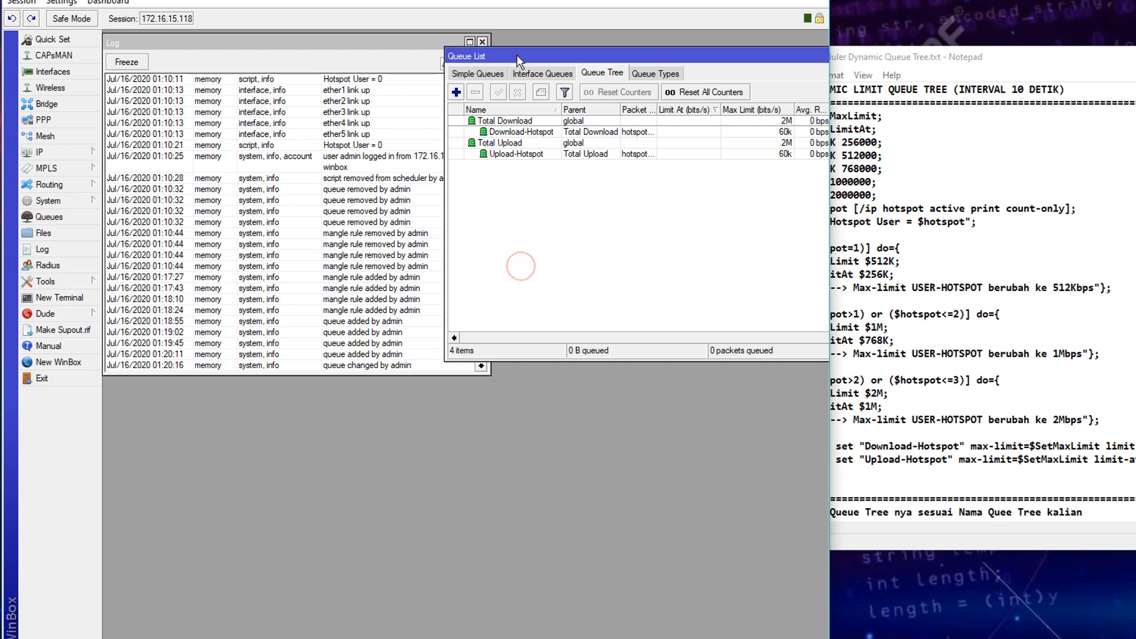
mouse_move(517, 56)
mouse_down()
mouse_move(500, 53)
mouse_move(510, 54)
mouse_up()
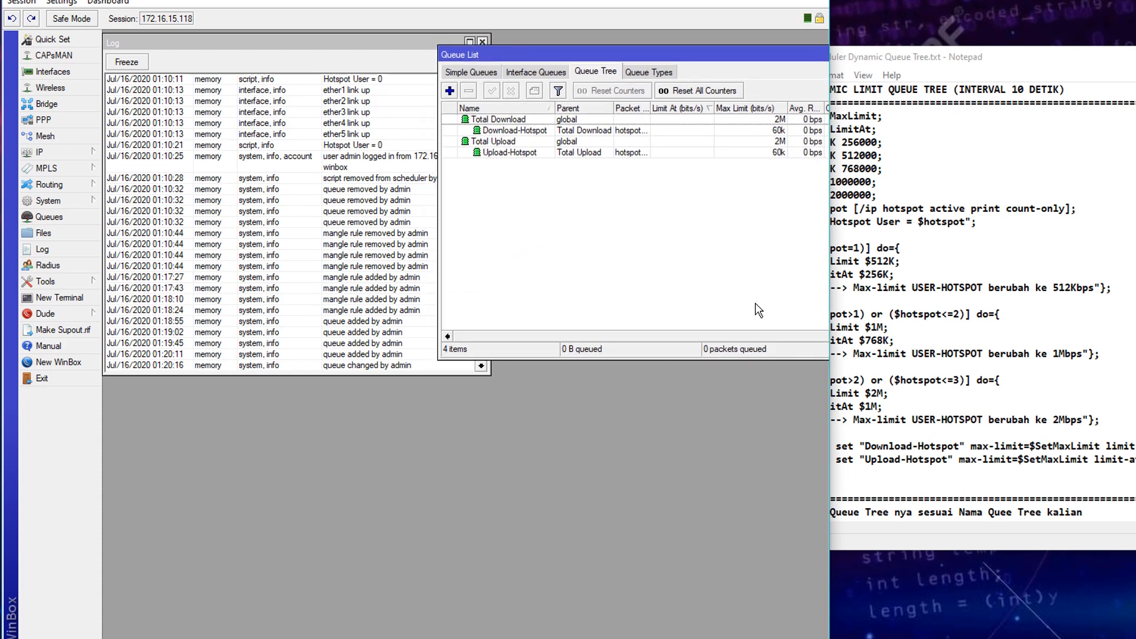
- Copy the entire scheduler script from Notepad
click(948, 398)
drag(785, 474, 764, 121)
right_click(795, 149)
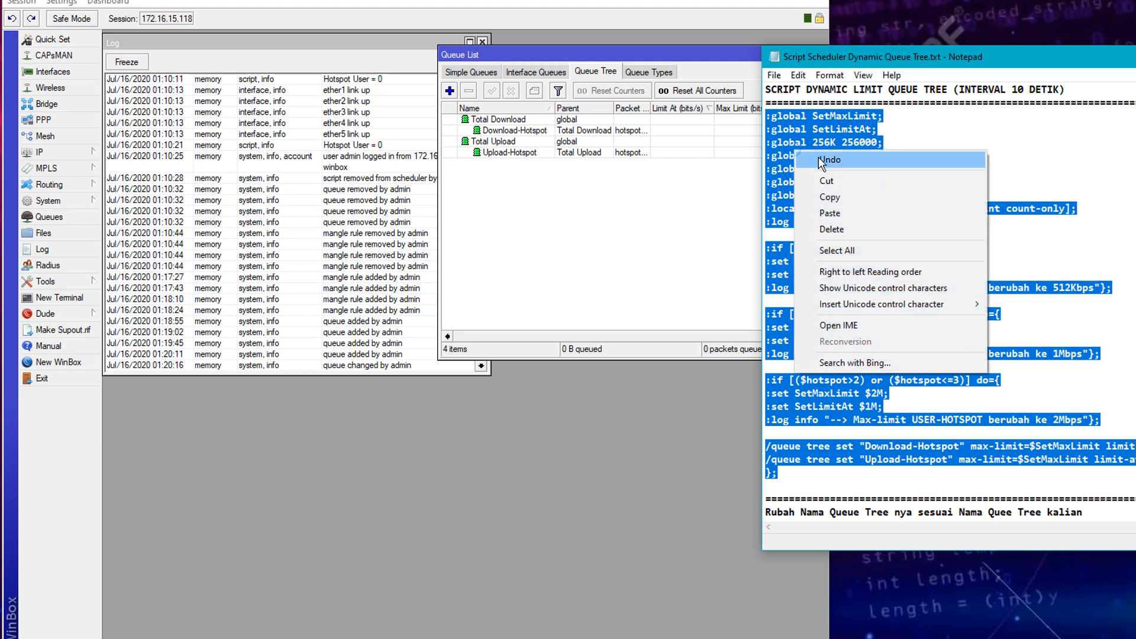
click(833, 195)
click(643, 279)
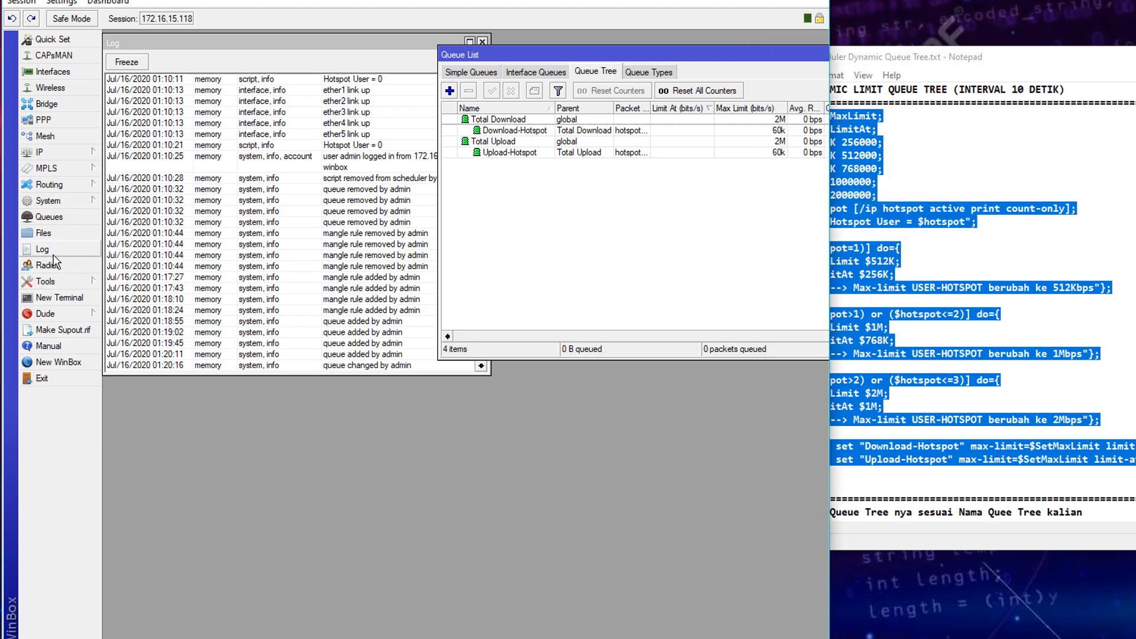
click(55, 202)
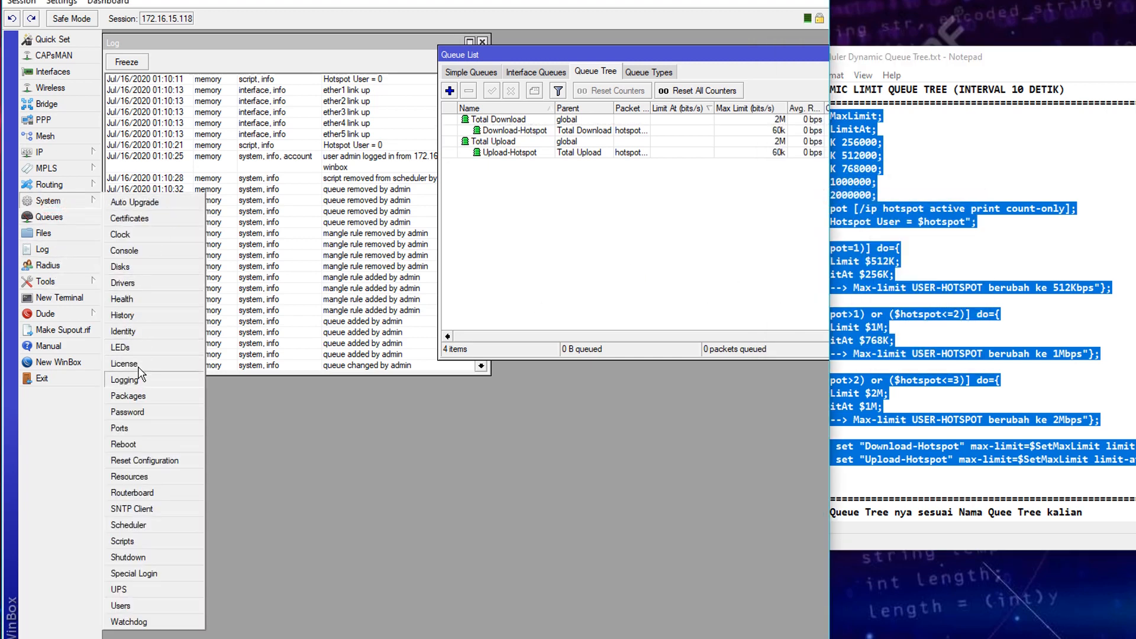
- Create a new schedule named Dynamic Queue Tree with start time 00:00:01
click(142, 525)
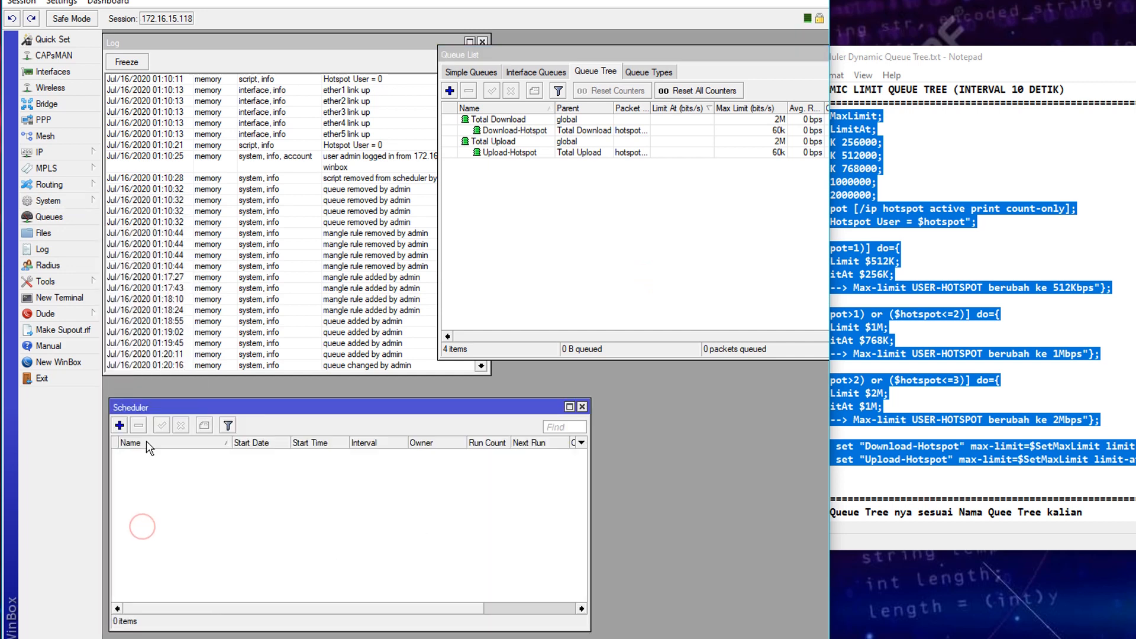
click(120, 425)
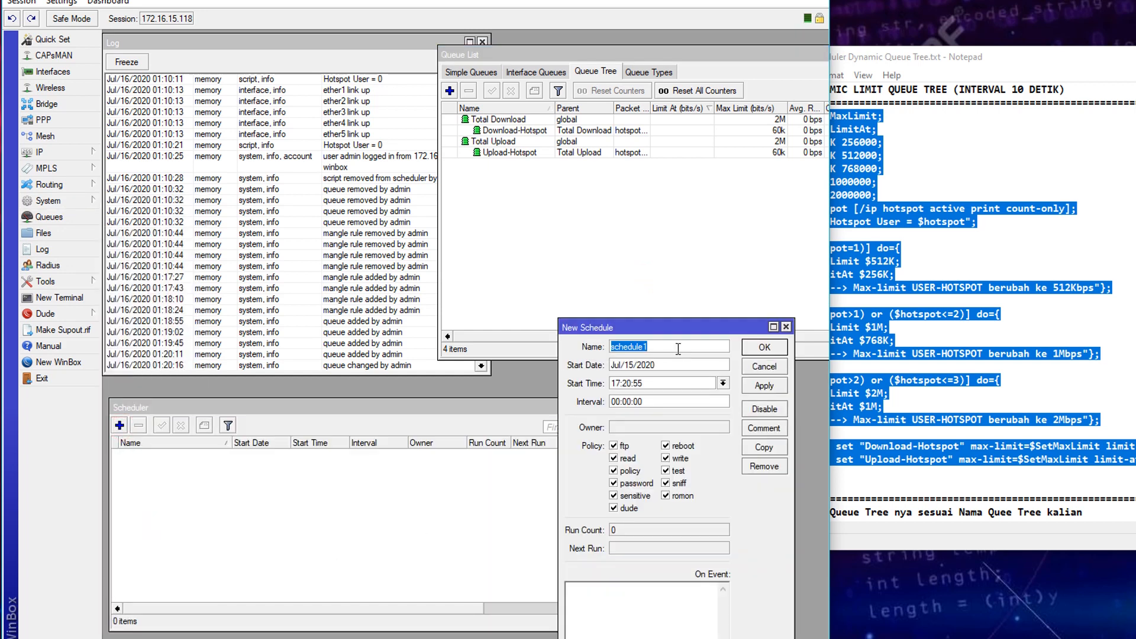
text(Dynamic Queue Tree)
click(637, 365)
key(BackSpace)
text(6)
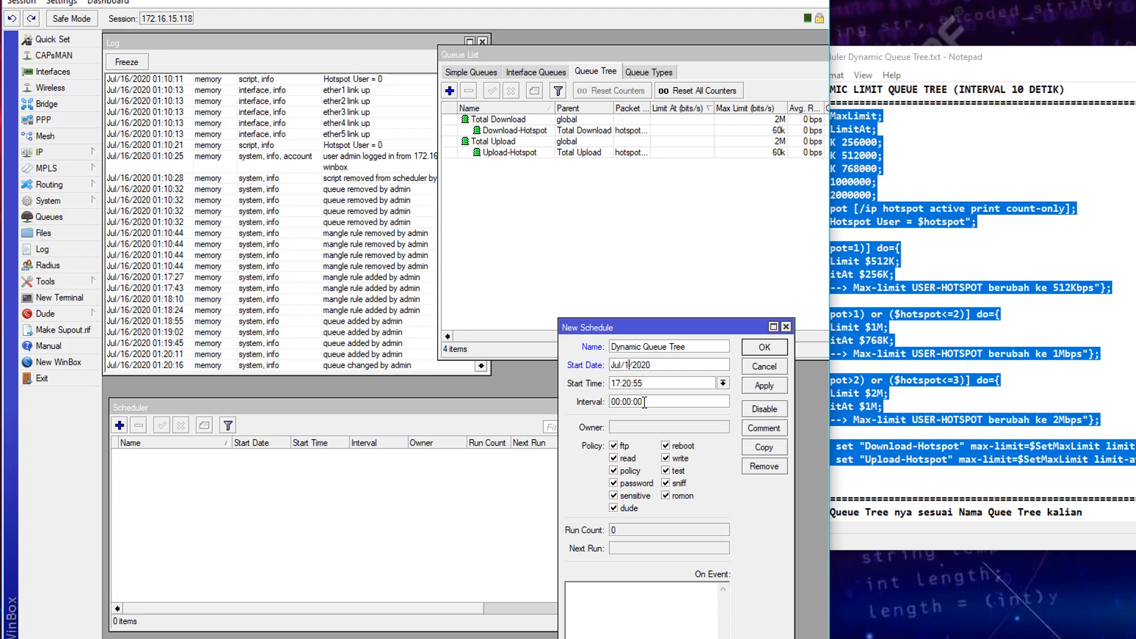
drag(654, 387, 604, 388)
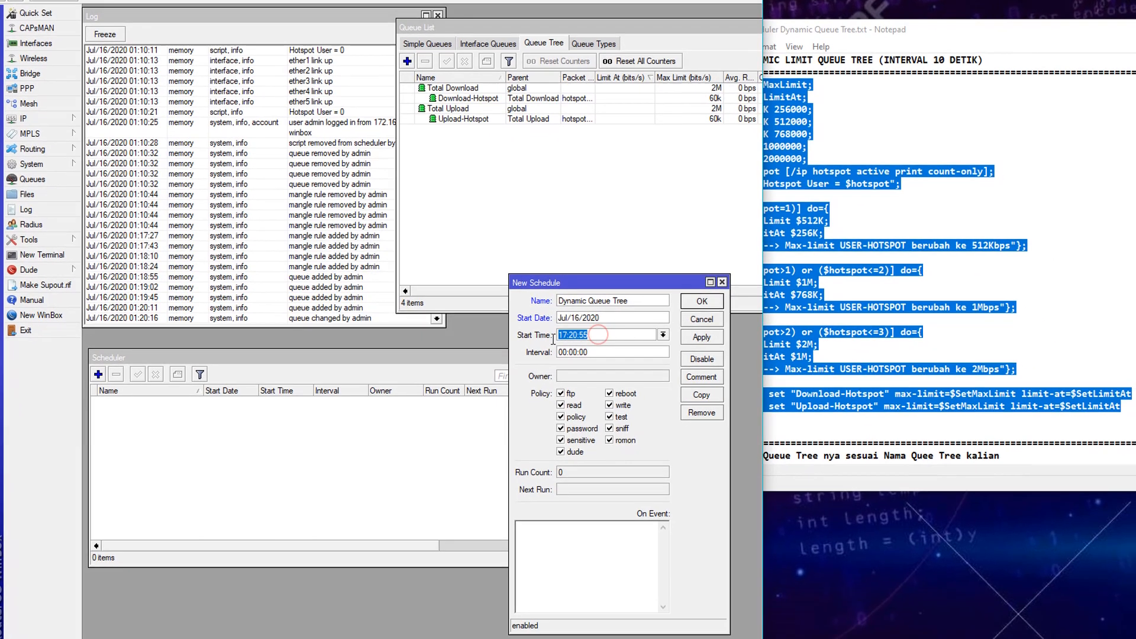
text(00:00:01)
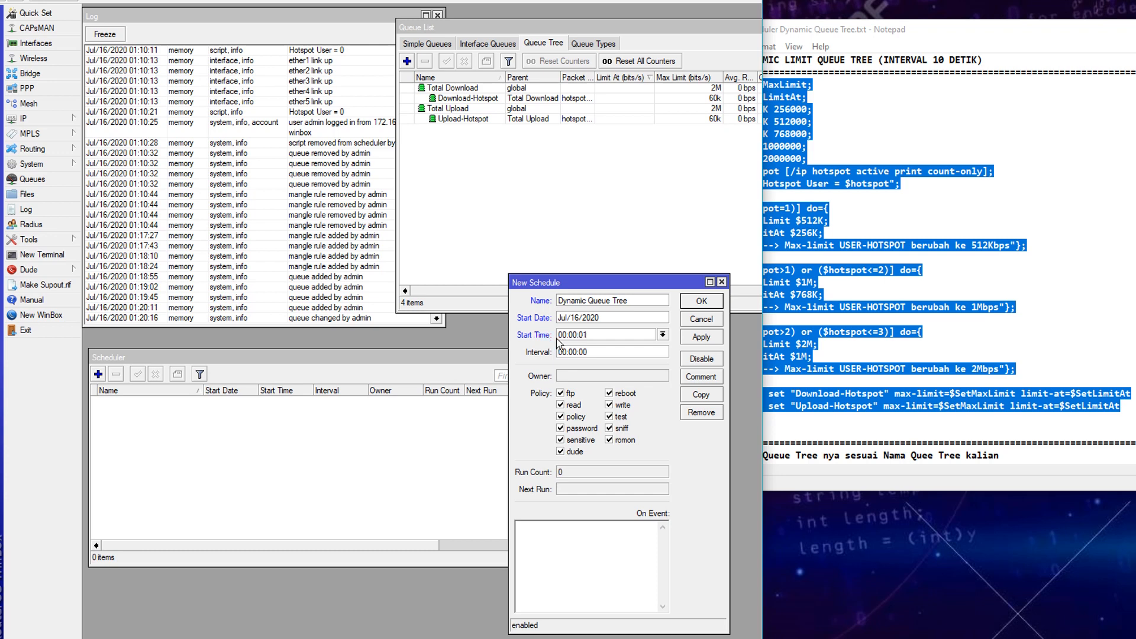
- Set a 00:00:10 interval, paste the queue script into On Event, and apply
click(595, 352)
key(BackSpace)
click(589, 556)
key(ctrl+v)
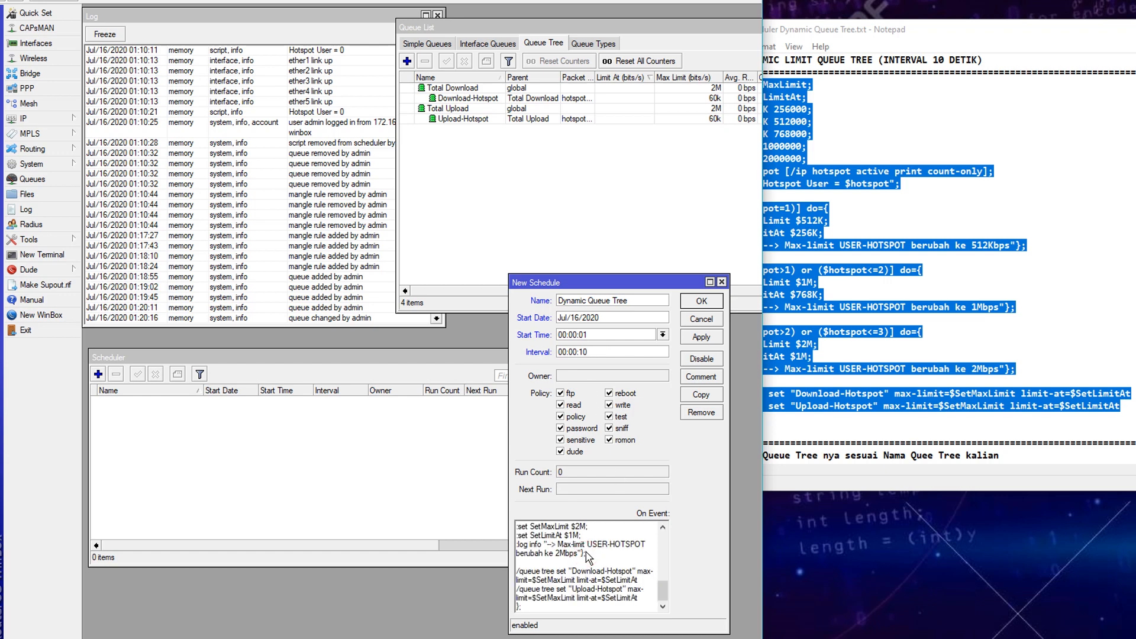
scroll(589, 556, up, 5)
click(698, 337)
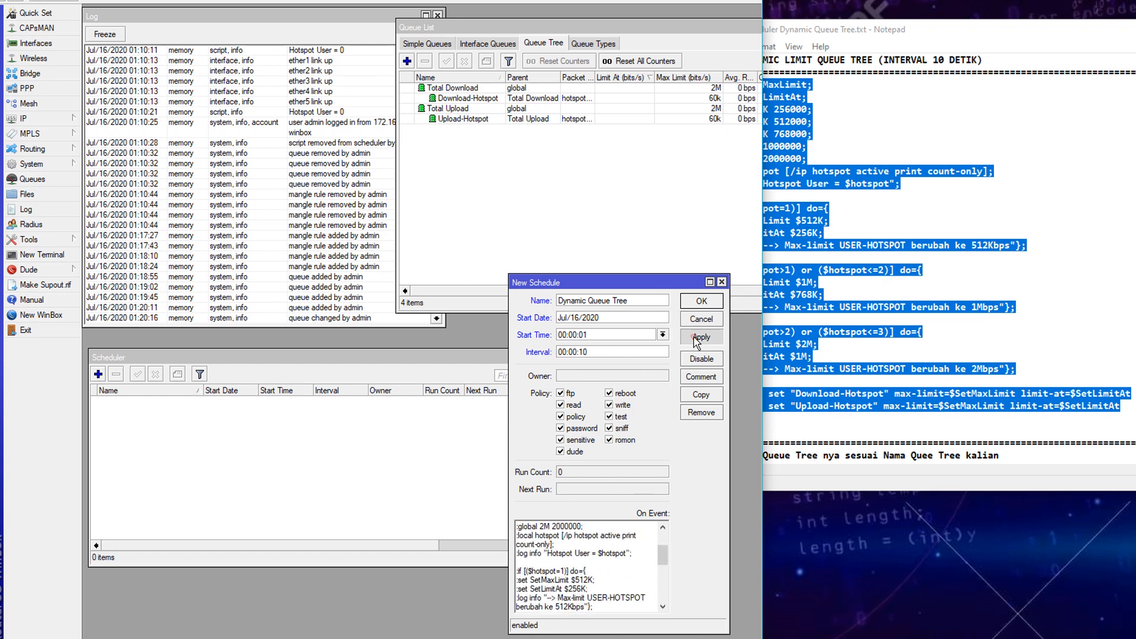
click(700, 359)
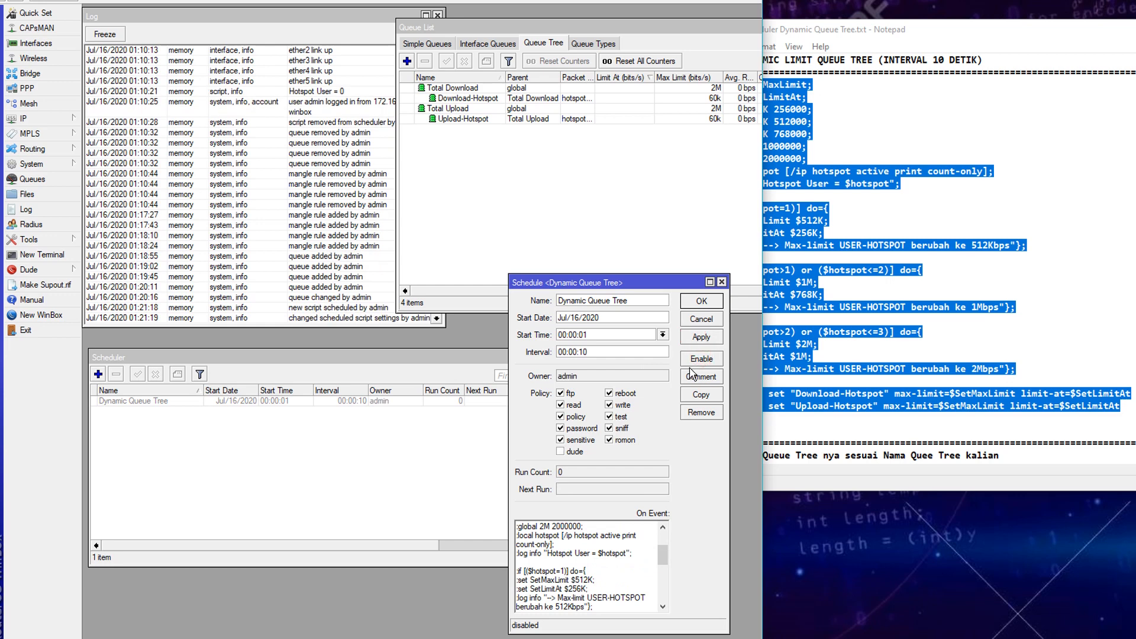
- Enable Dynamic Queue Tree and watch the log repeatedly report Hotspot User = 0
click(615, 214)
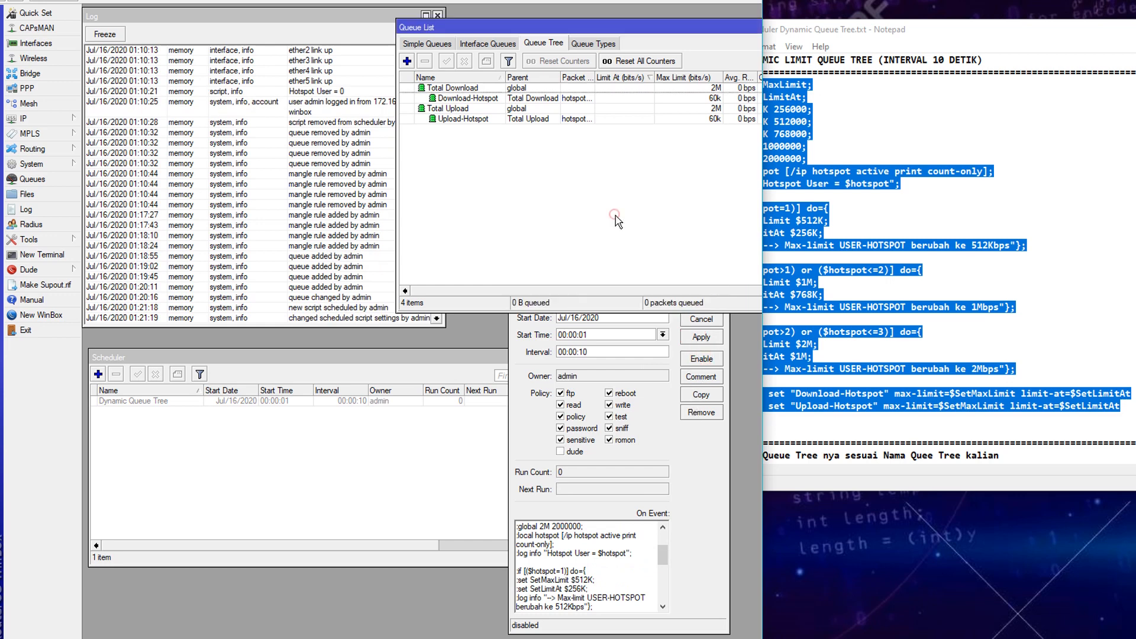
click(689, 478)
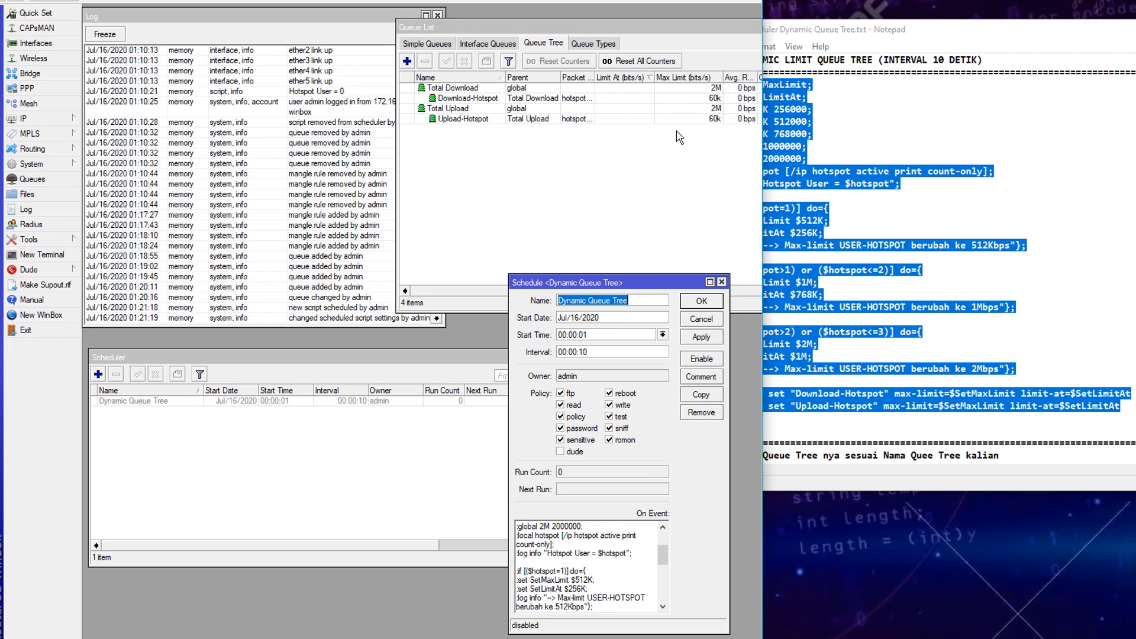
click(700, 99)
ctrl+click(534, 120)
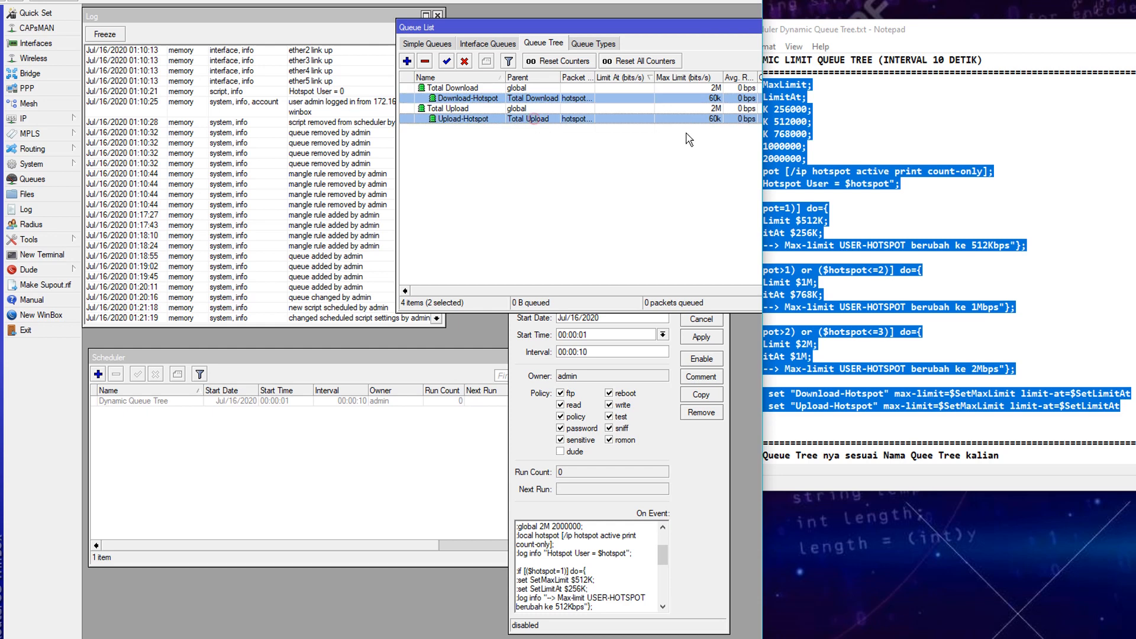
click(683, 476)
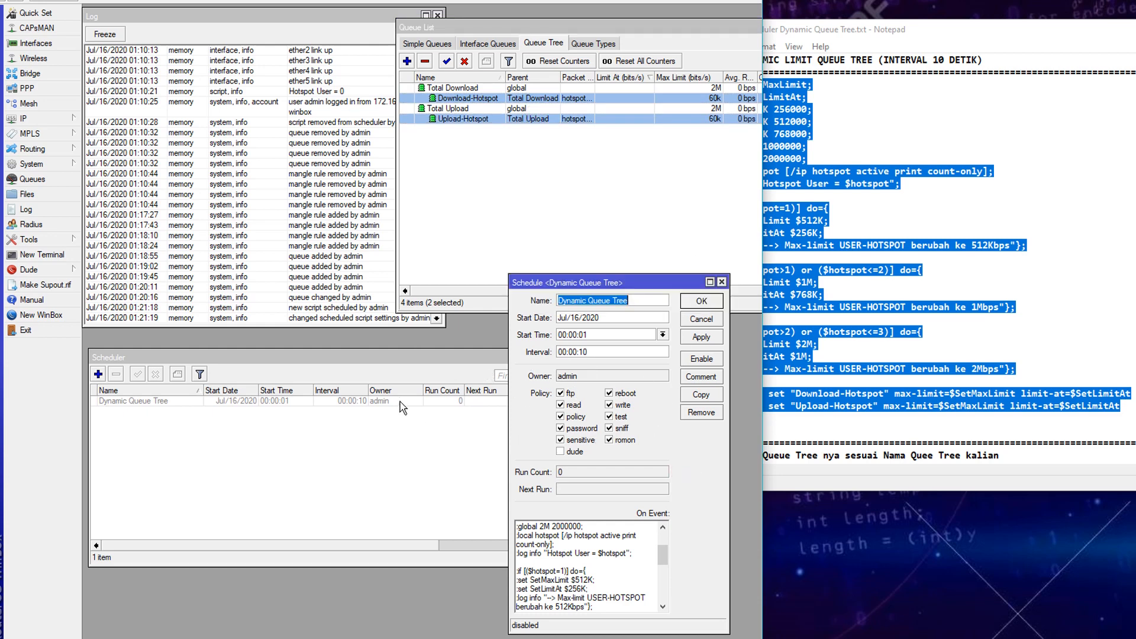
click(701, 359)
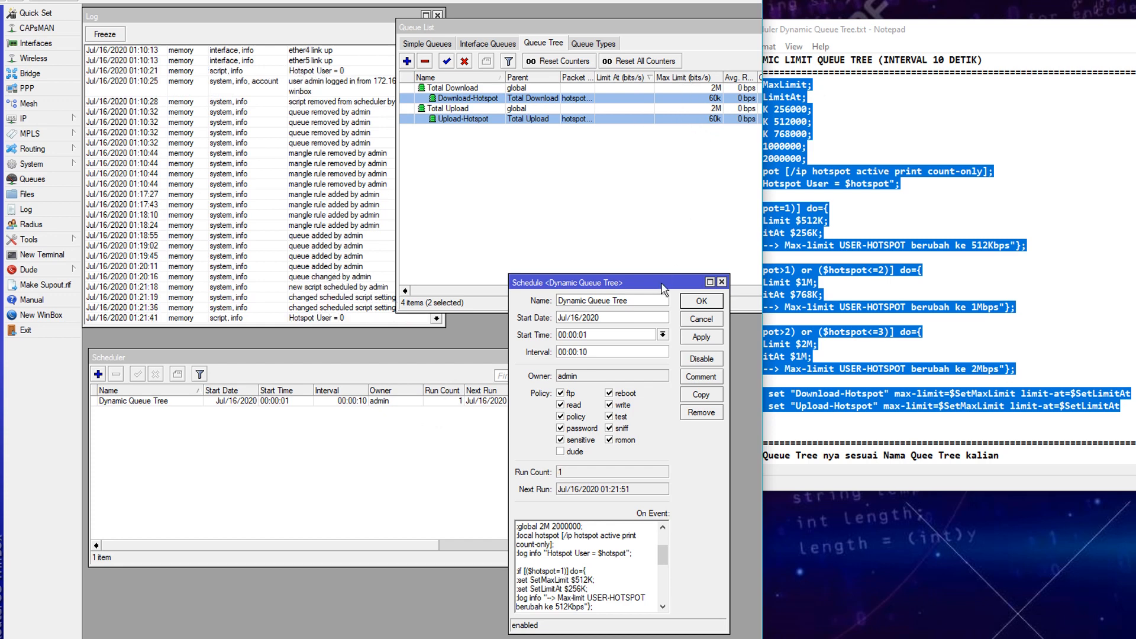
click(335, 326)
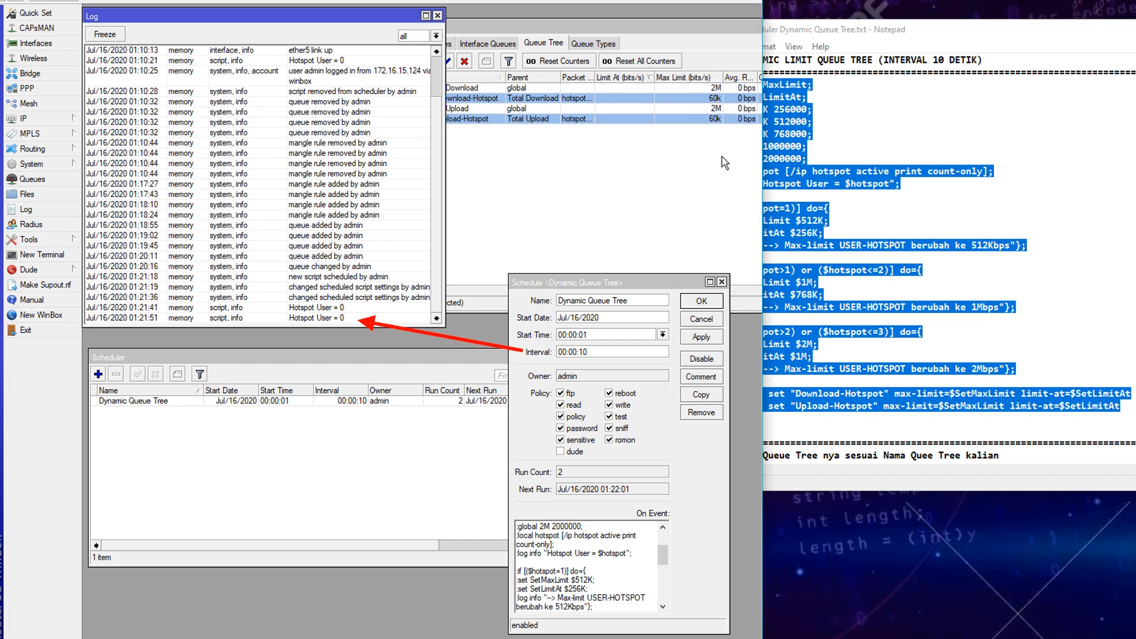
drag(1135, 29, 1059, 143)
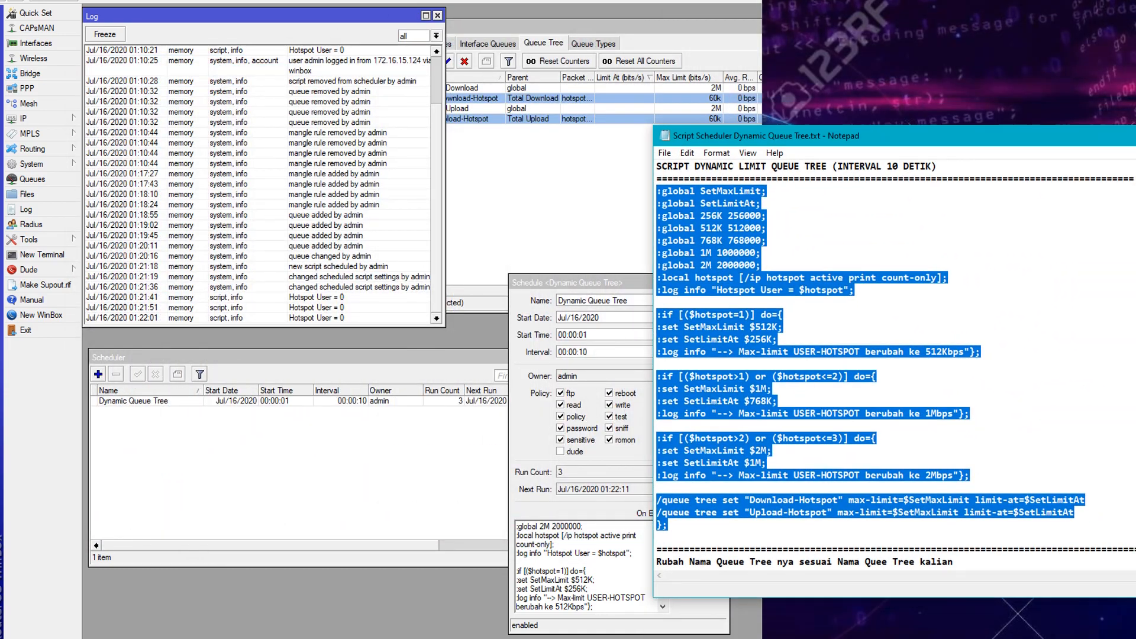
- Highlight the one-user hotspot=1 condition and its limit lines in the Notepad script
click(987, 388)
drag(679, 314, 772, 314)
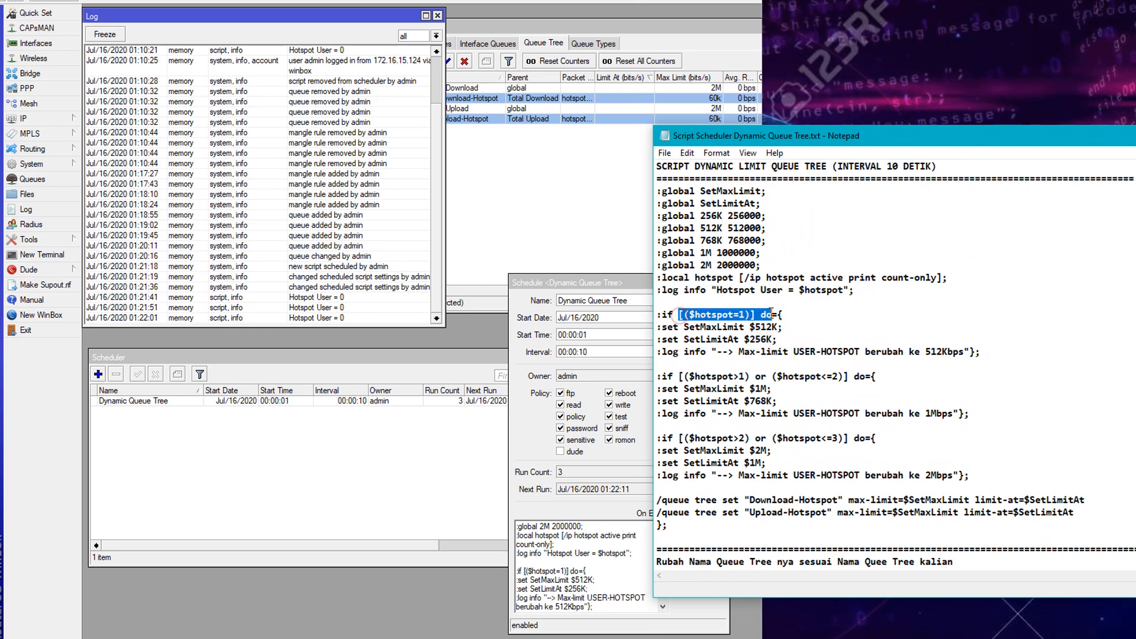
click(773, 327)
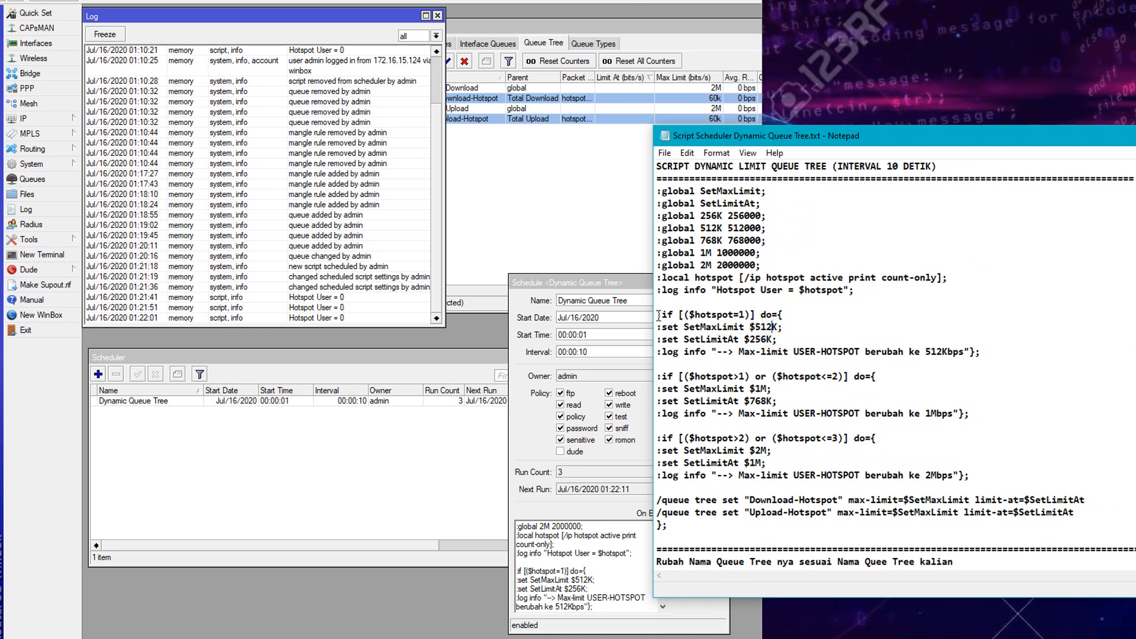
drag(659, 314, 788, 340)
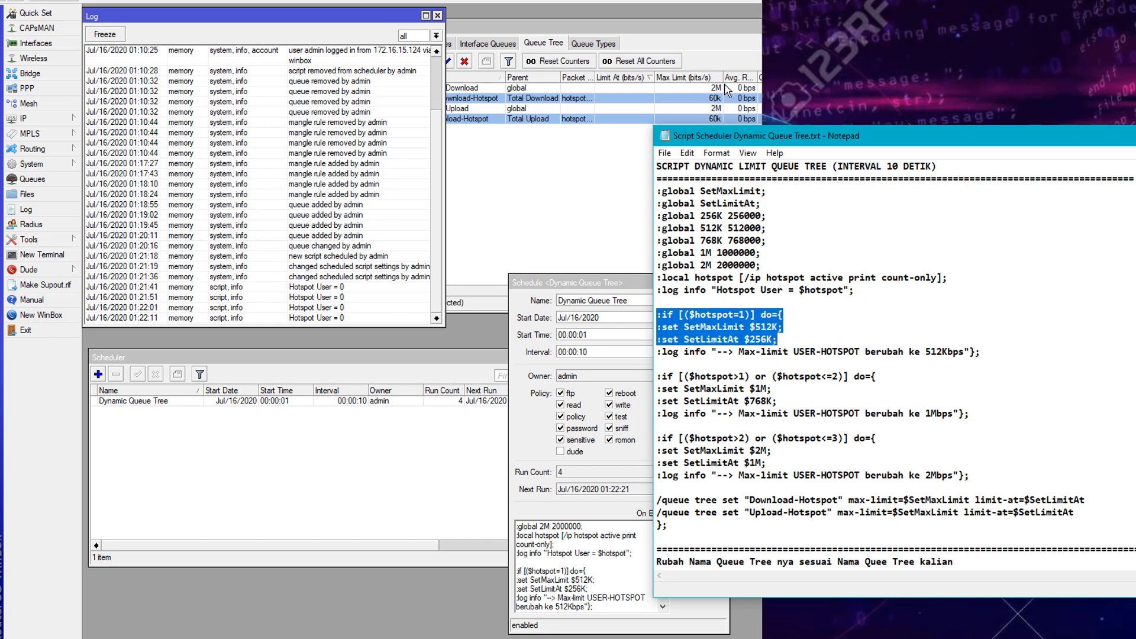
- Select both hotspot queues, highlight the 512K and 256K values, then move Notepad aside
click(613, 138)
click(473, 98)
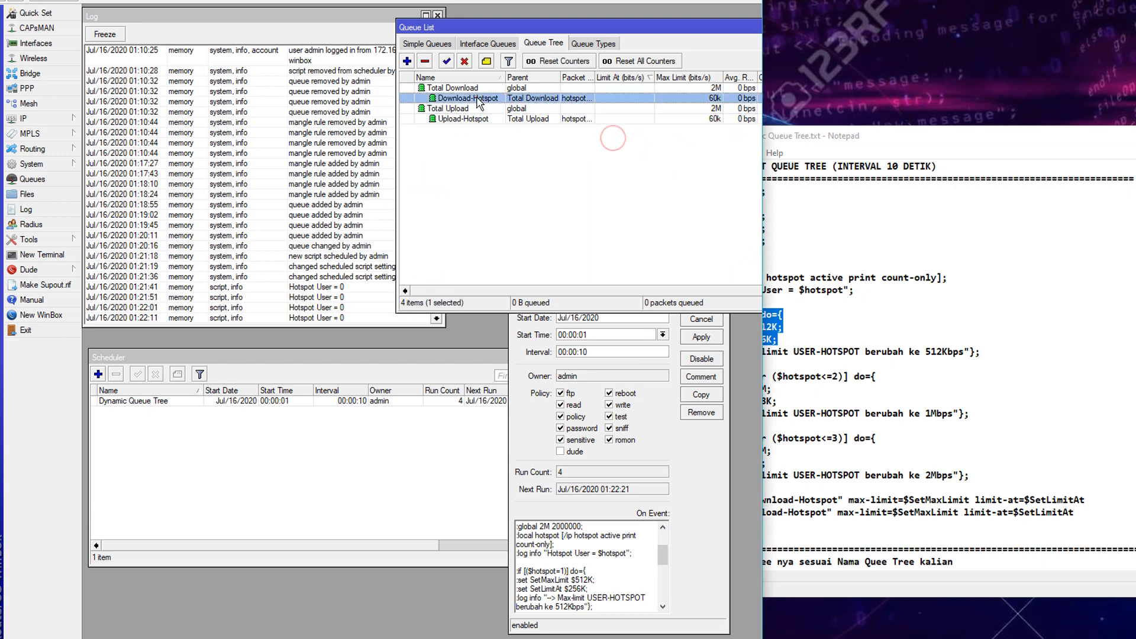
ctrl+click(485, 118)
click(766, 343)
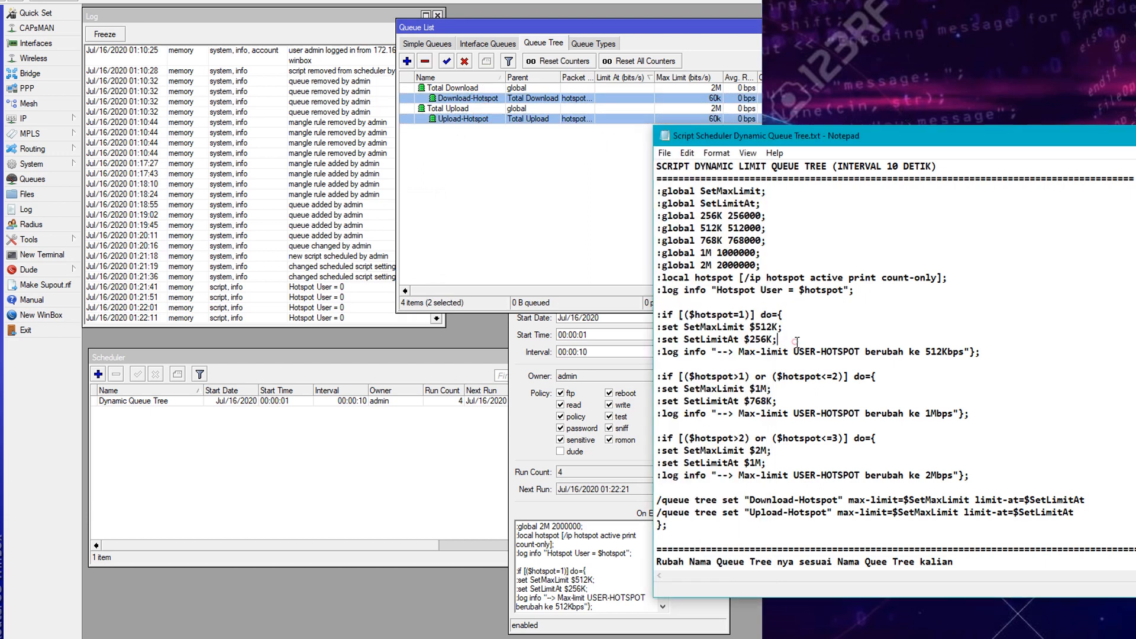
drag(755, 327, 777, 326)
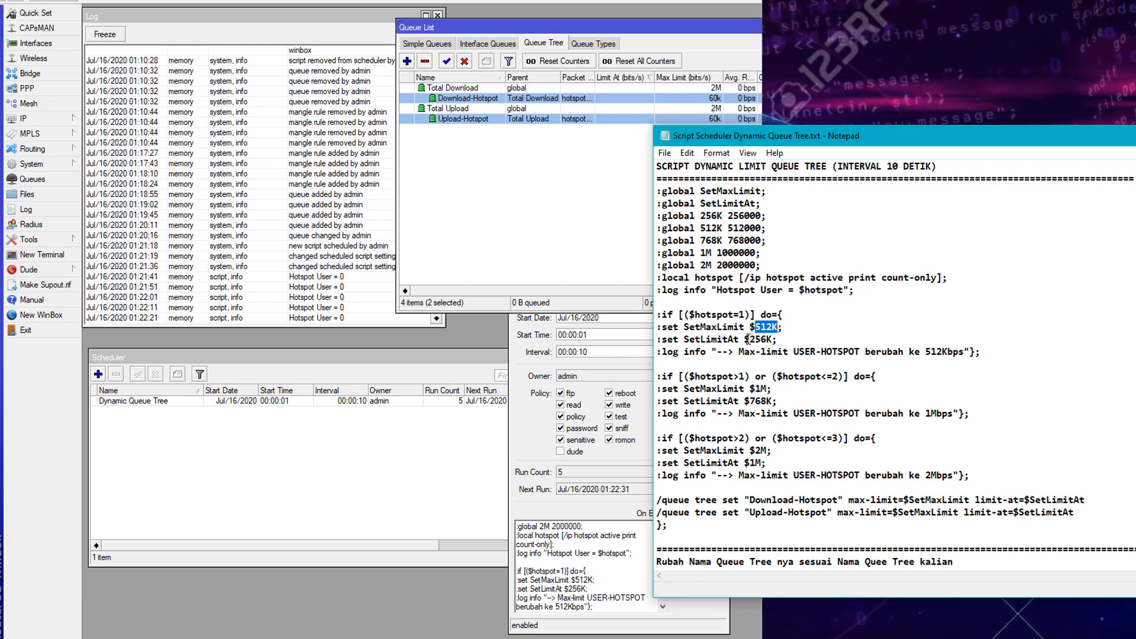
drag(751, 339, 766, 339)
click(797, 341)
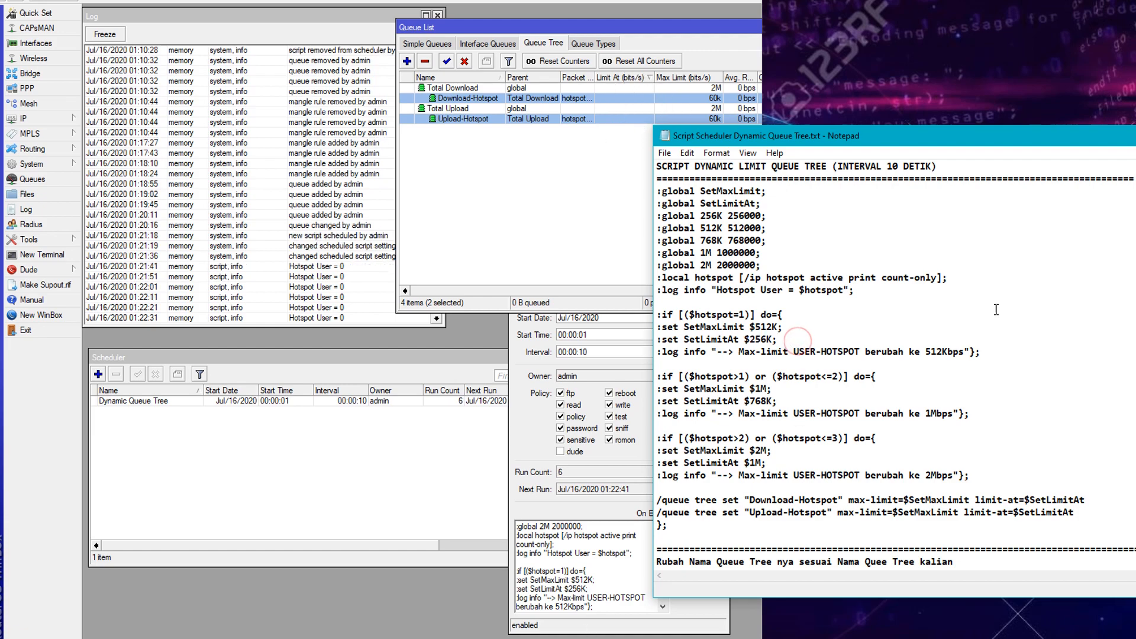
drag(1135, 135, 590, 172)
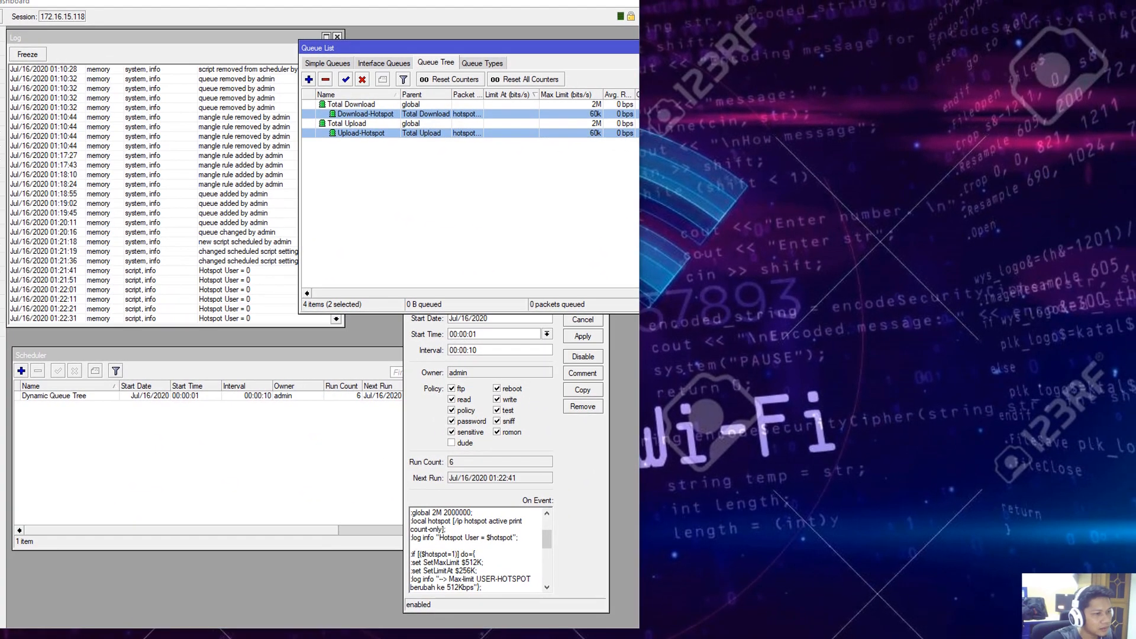
- Place the Win7-Ku VM window right of WinBox, close Library, and focus the guest
mouse_move(437, 638)
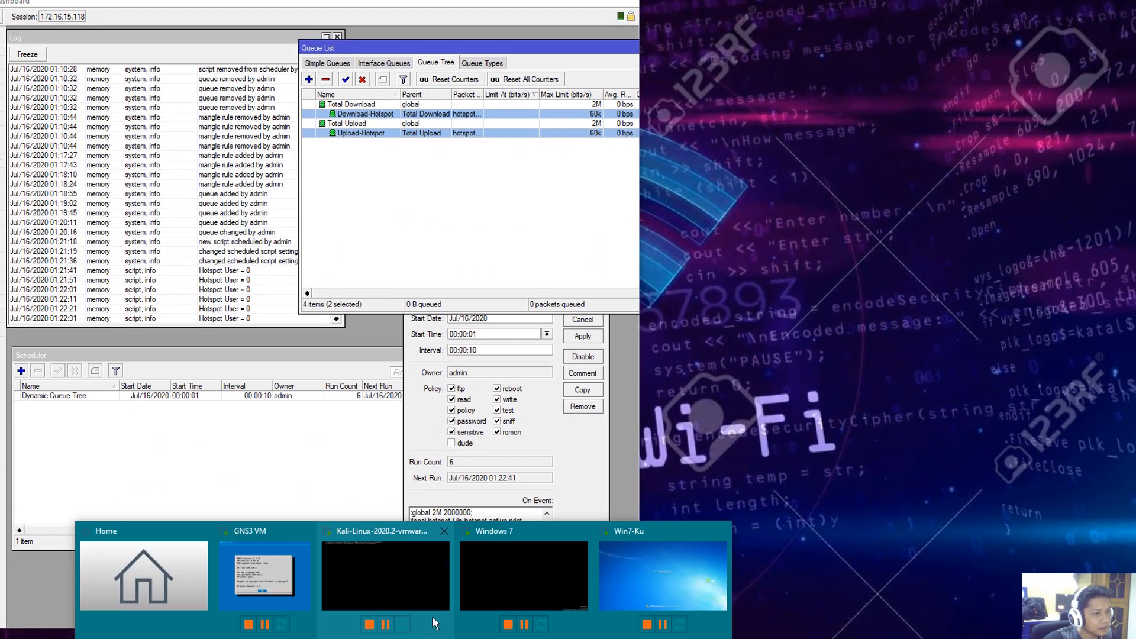
click(627, 581)
drag(534, 8, 938, 0)
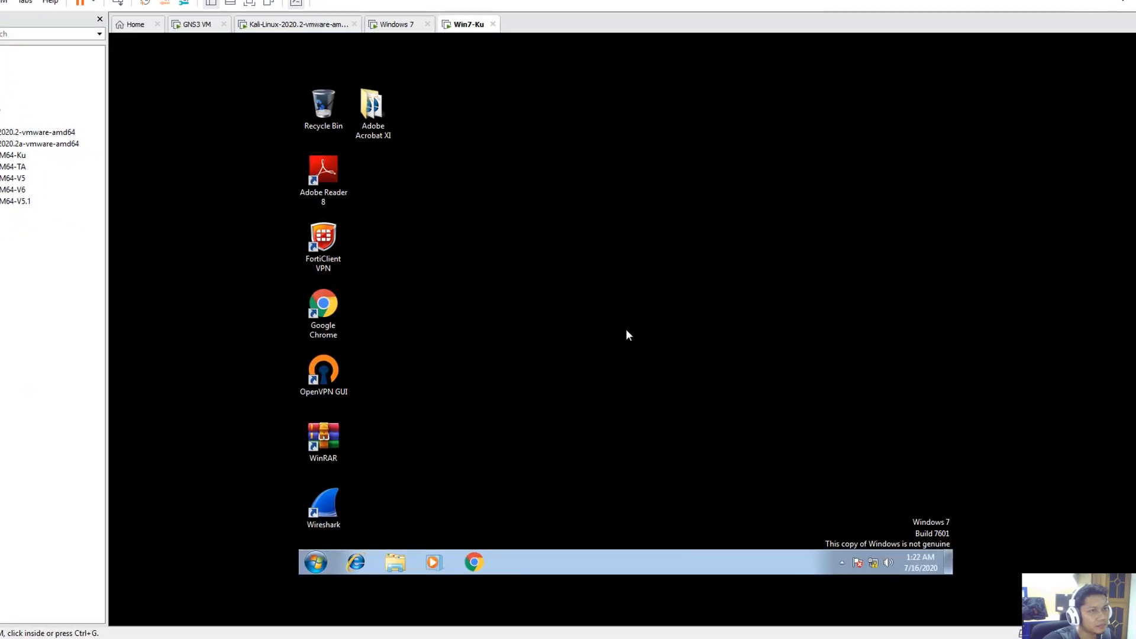
click(1118, 0)
drag(601, 12, 973, 28)
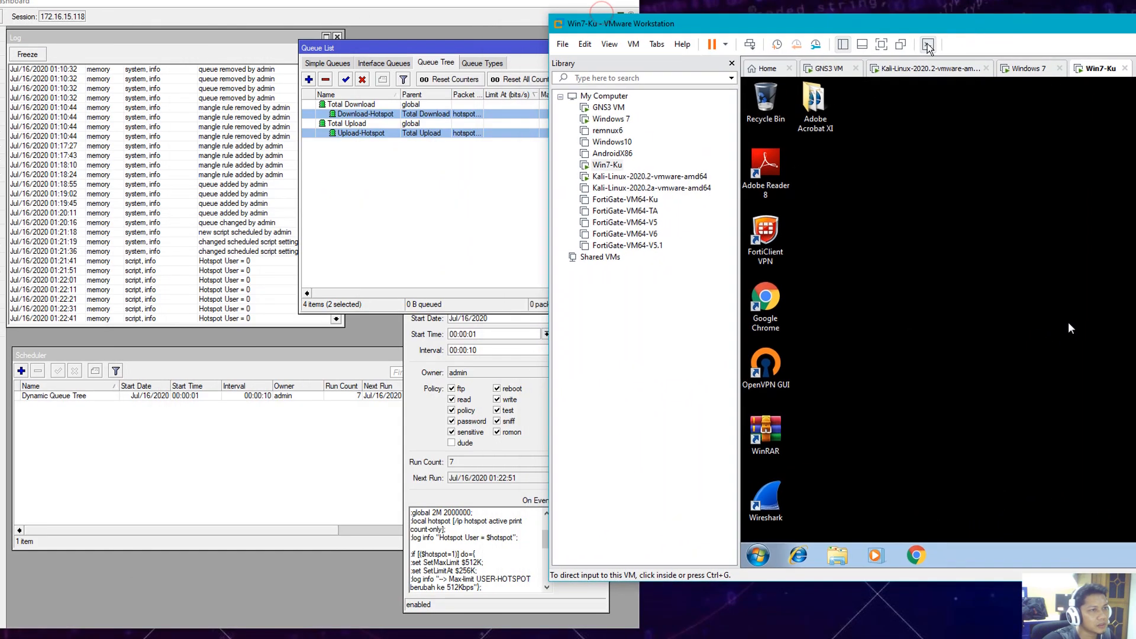
click(733, 63)
drag(743, 30, 840, 23)
click(816, 553)
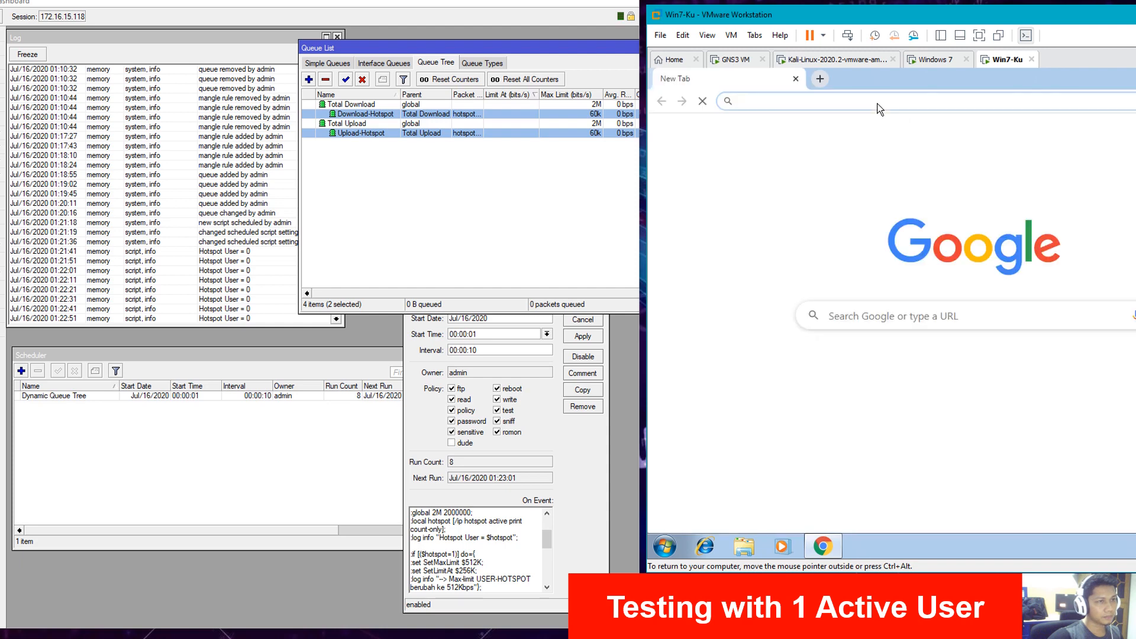
- Log the first test user into the hotspot at hotspotku.com using the saved username
text(hotspotku.com)
key(Return)
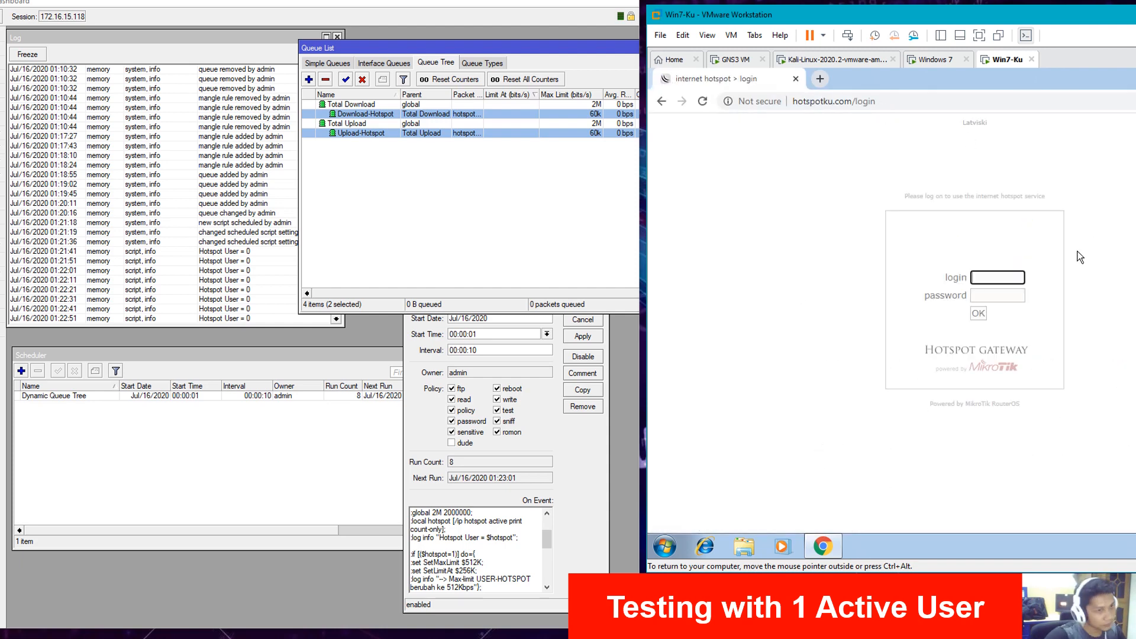
click(1009, 276)
click(1003, 295)
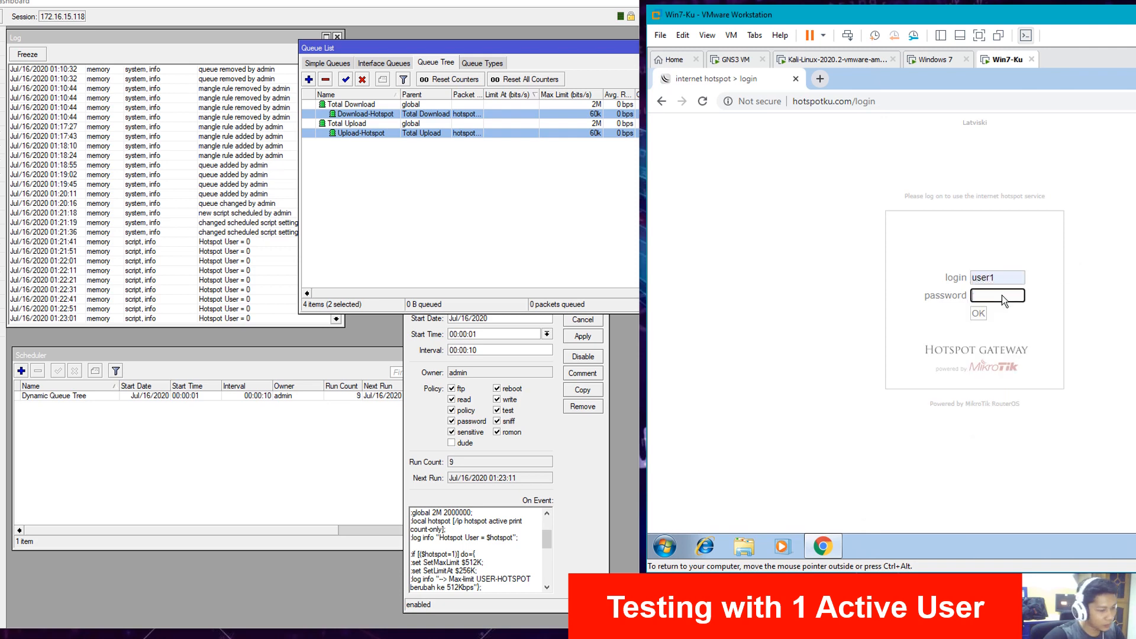
click(867, 281)
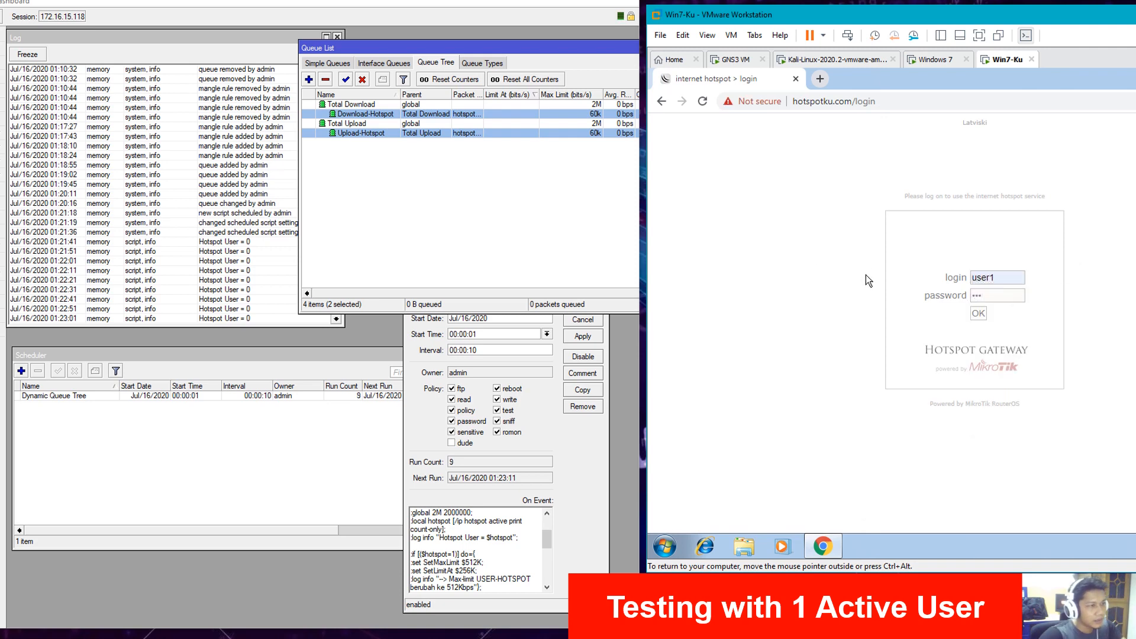
click(977, 317)
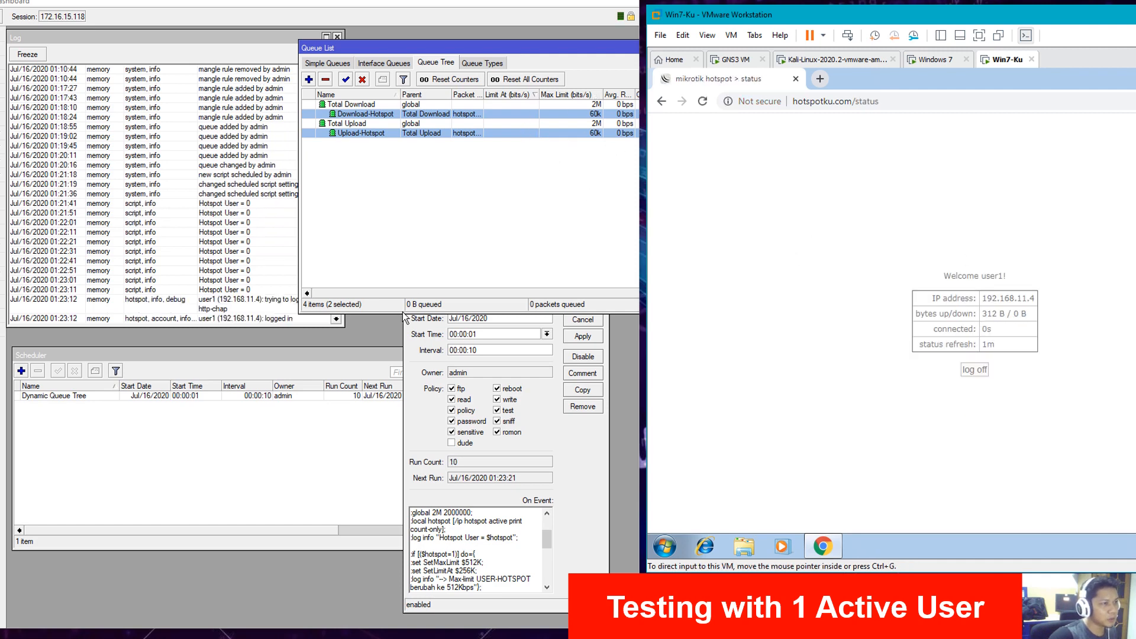
- Verify both hotspot queues show 512k max-limit and 256k limit-at, with the log reading Hotspot User = 1
click(348, 395)
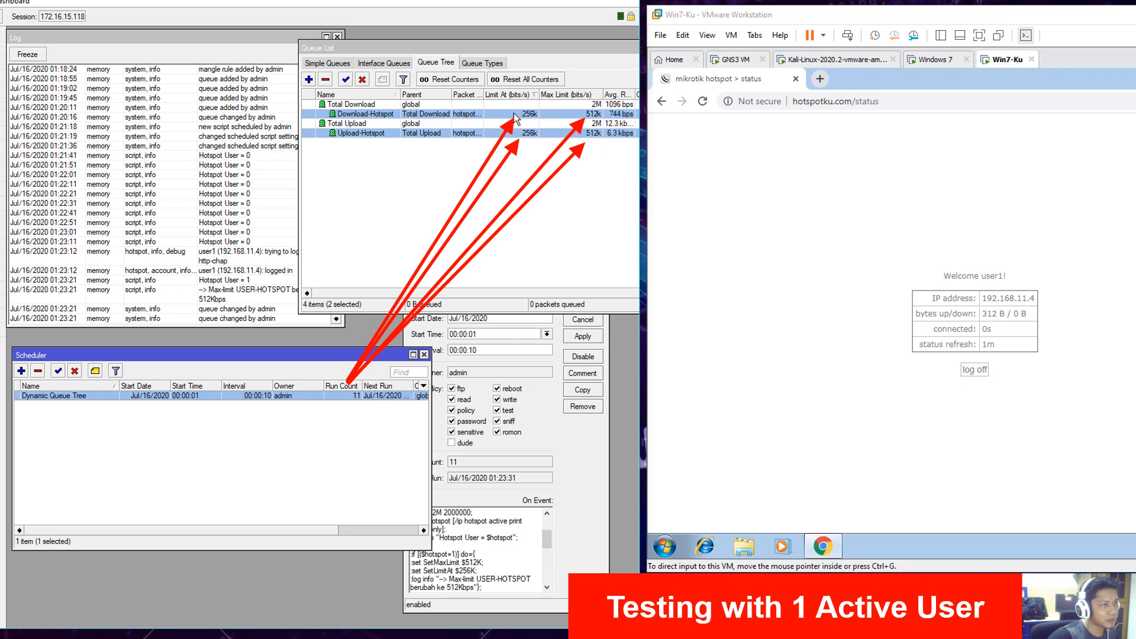
click(238, 268)
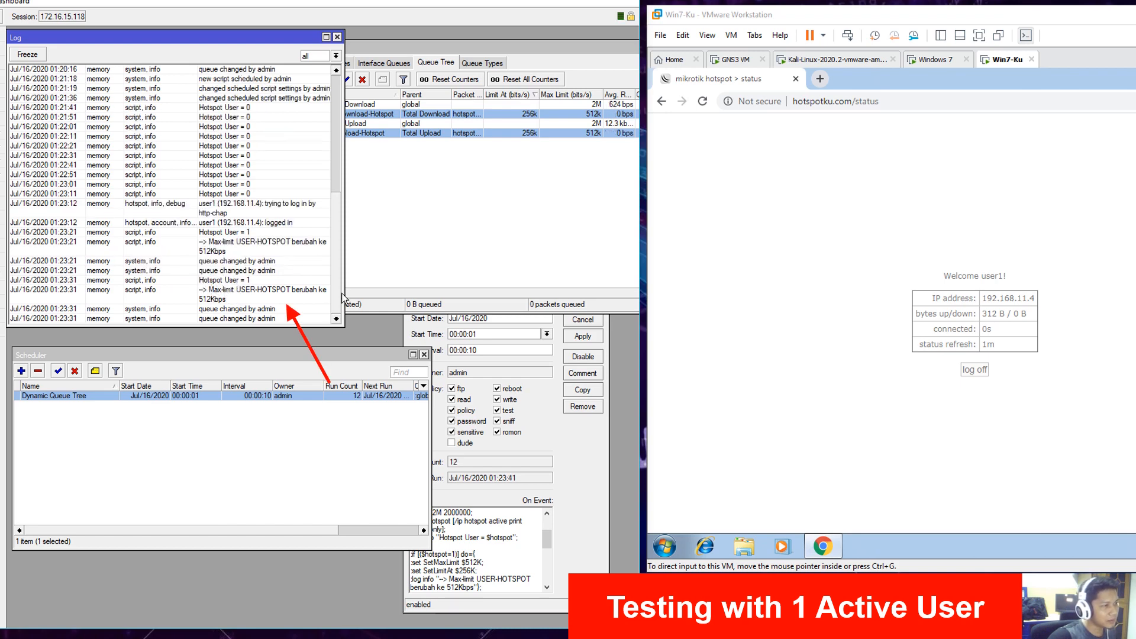
drag(342, 297, 372, 296)
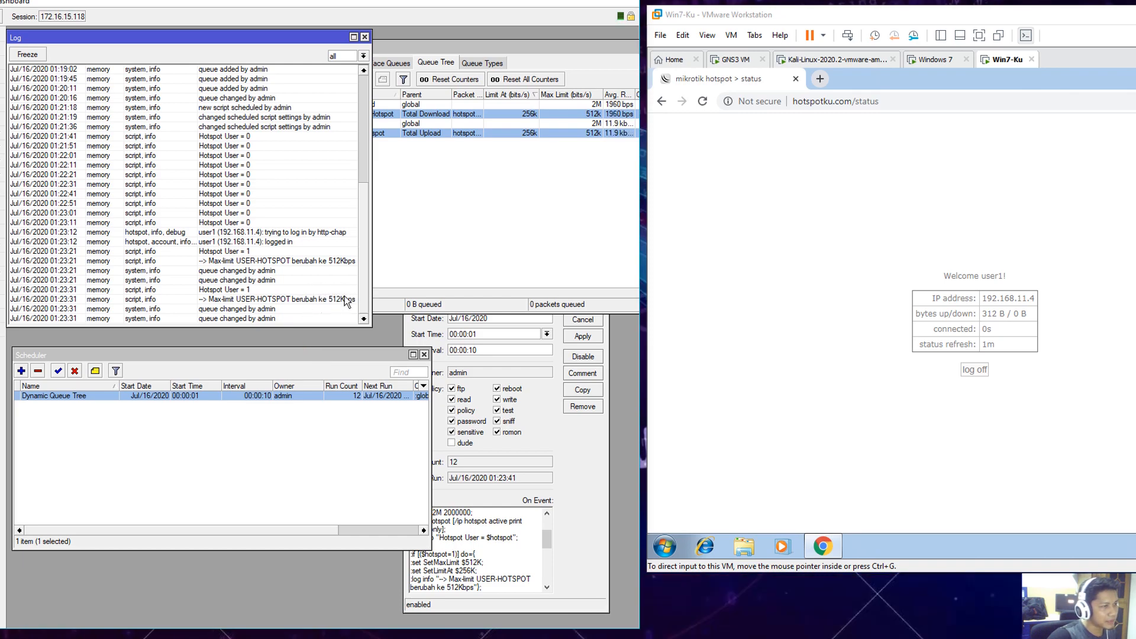
- Highlight the one-user 512Kbps log message in the Notepad script
click(355, 635)
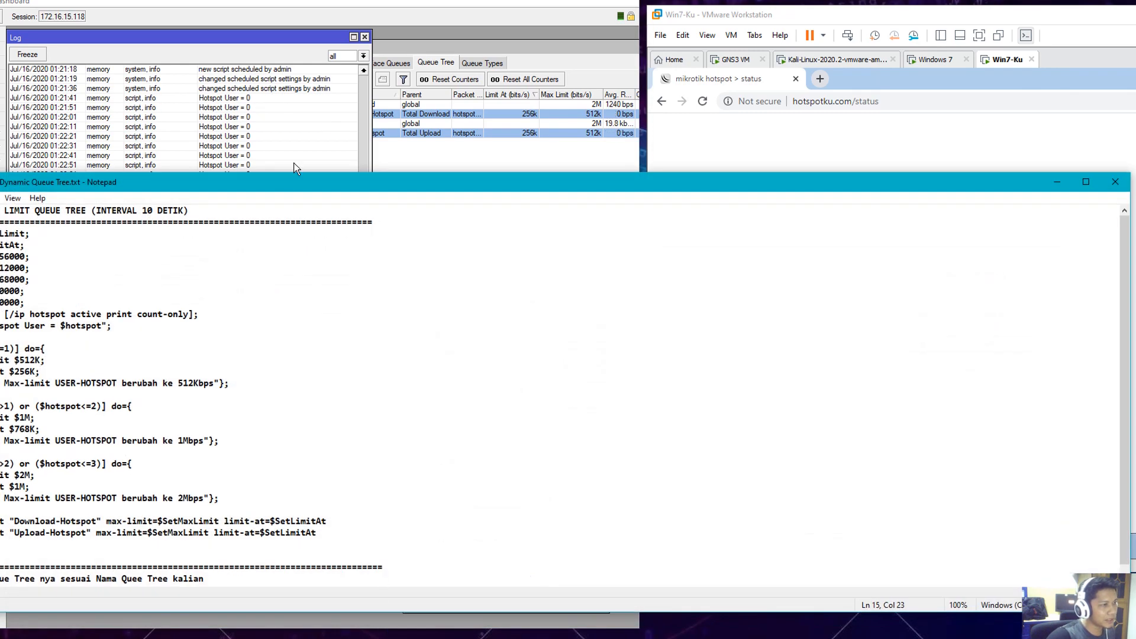
drag(283, 187, 873, 110)
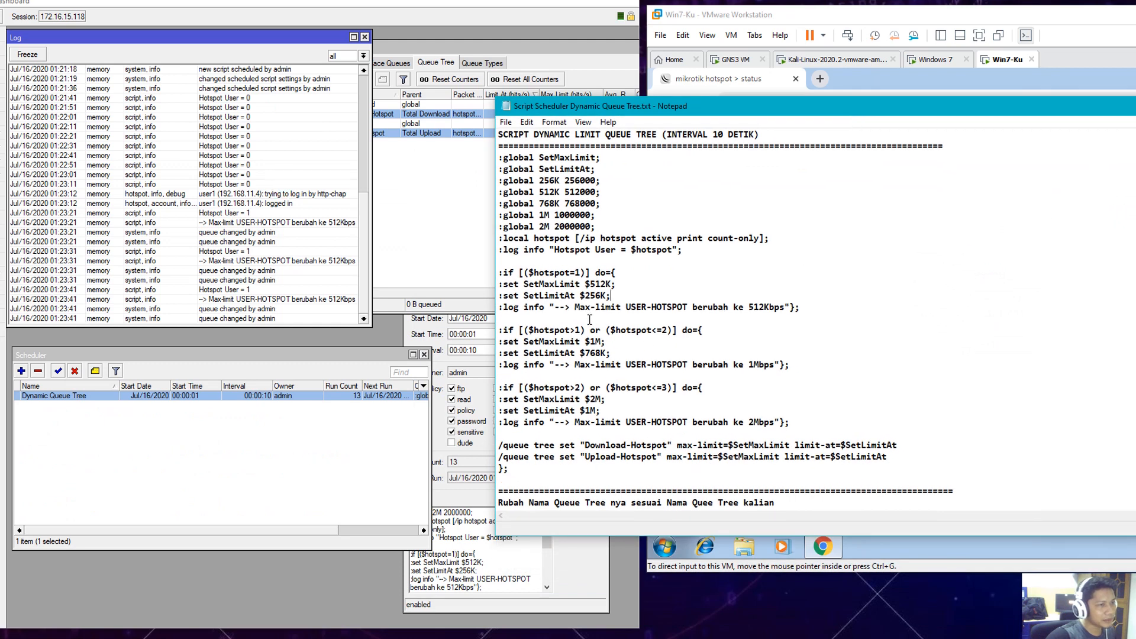
drag(585, 307, 791, 307)
- Move Notepad aside and select the Upload-Hotspot and Download-Hotspot rows capped at 512k
click(464, 233)
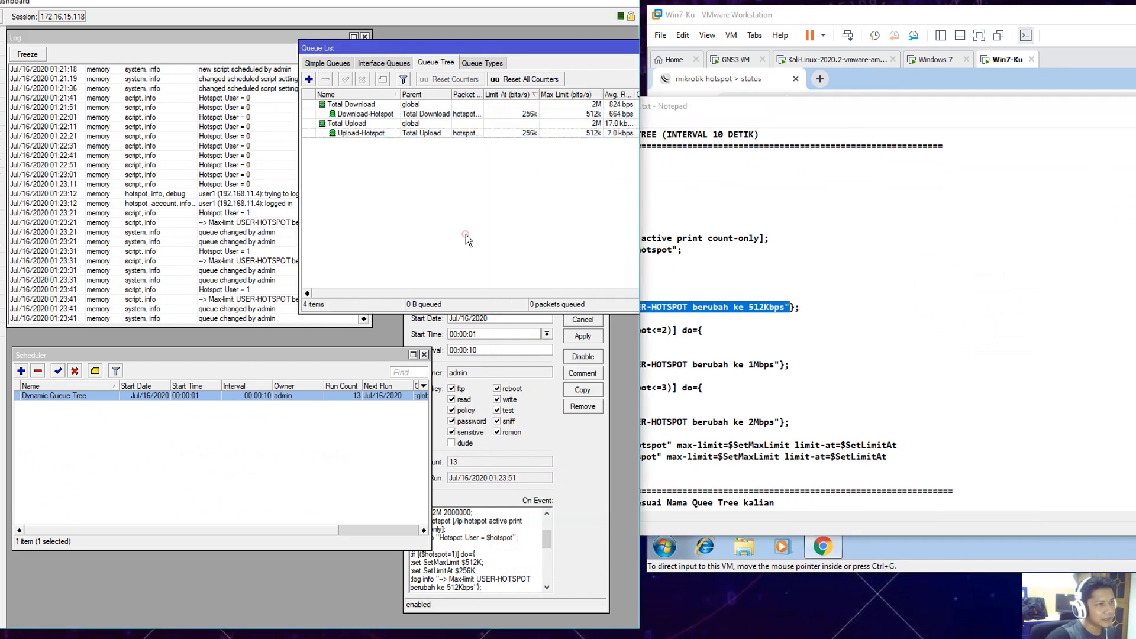
click(1069, 104)
drag(1089, 105, 488, 169)
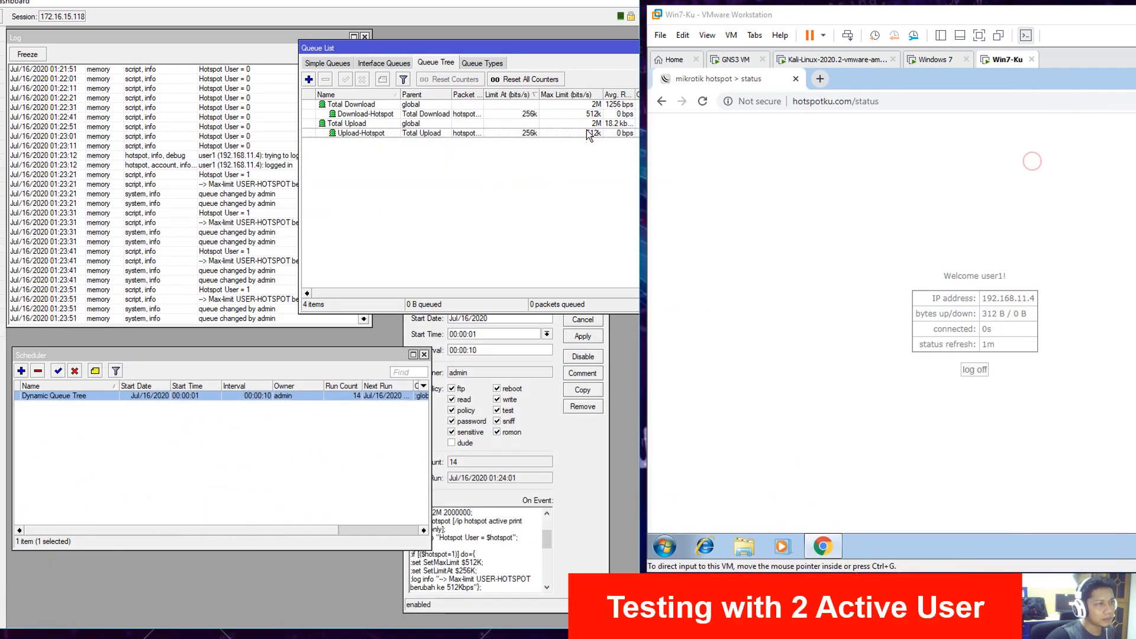
click(593, 132)
ctrl+click(595, 113)
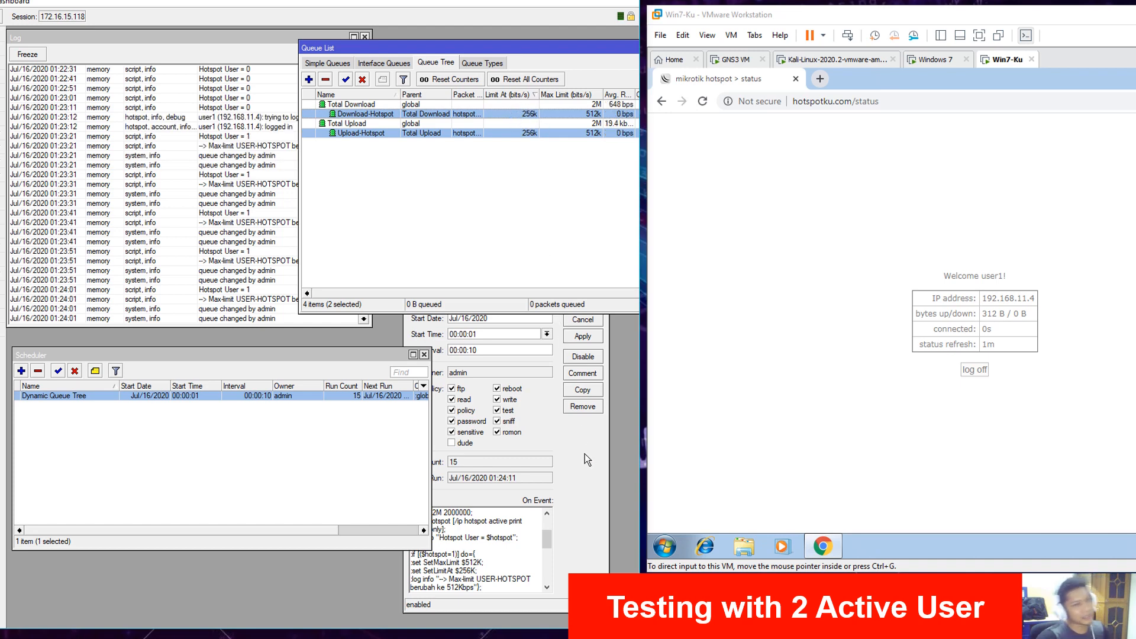
click(750, 359)
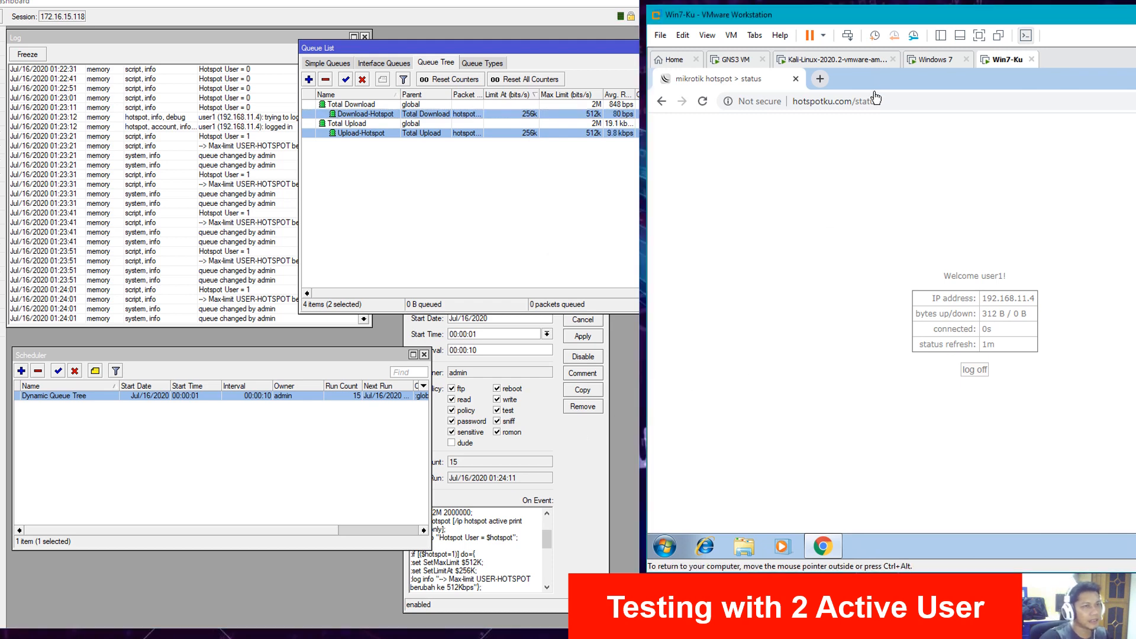
- Switch to the Windows 7 VM, dismiss the shutdown notice, and highlight the two-user 1Mbps rule
click(930, 59)
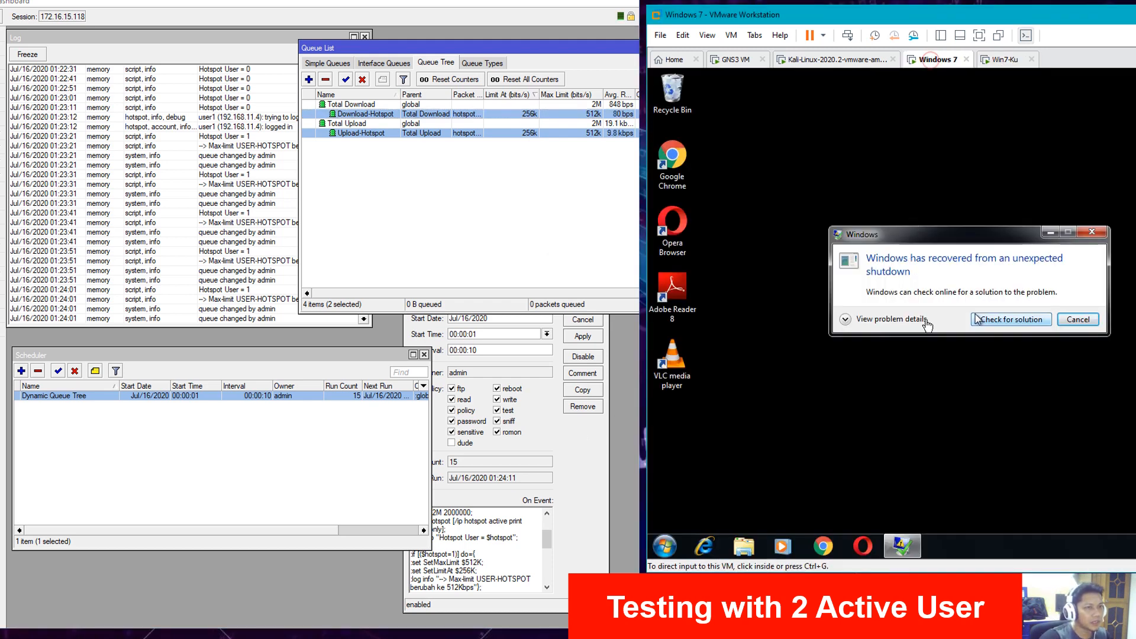
click(1076, 320)
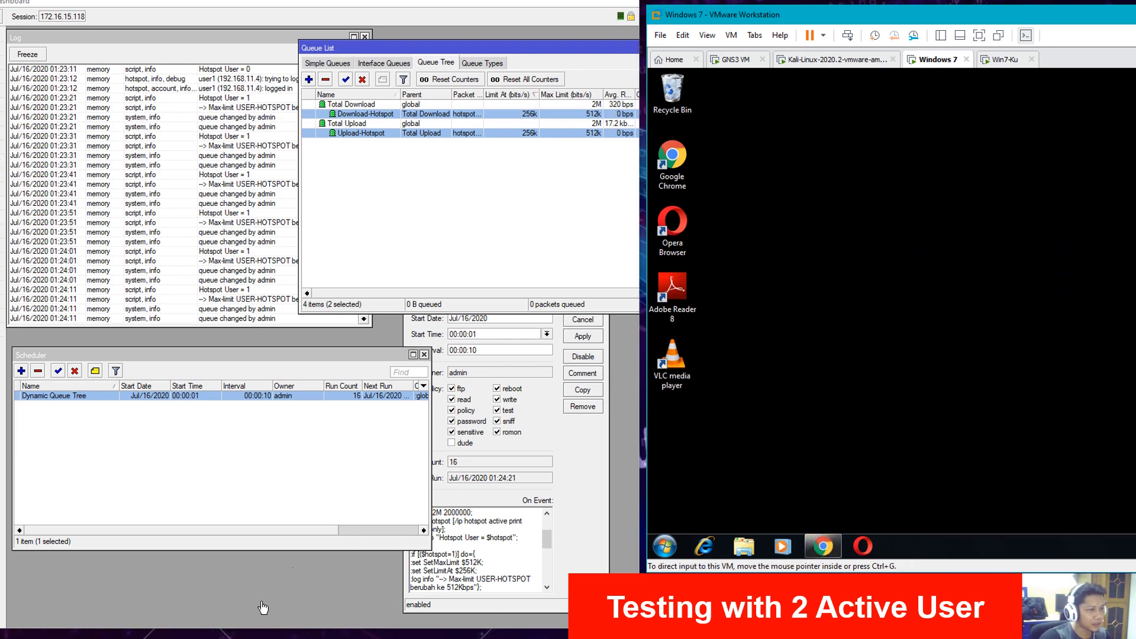
key(alt+Tab)
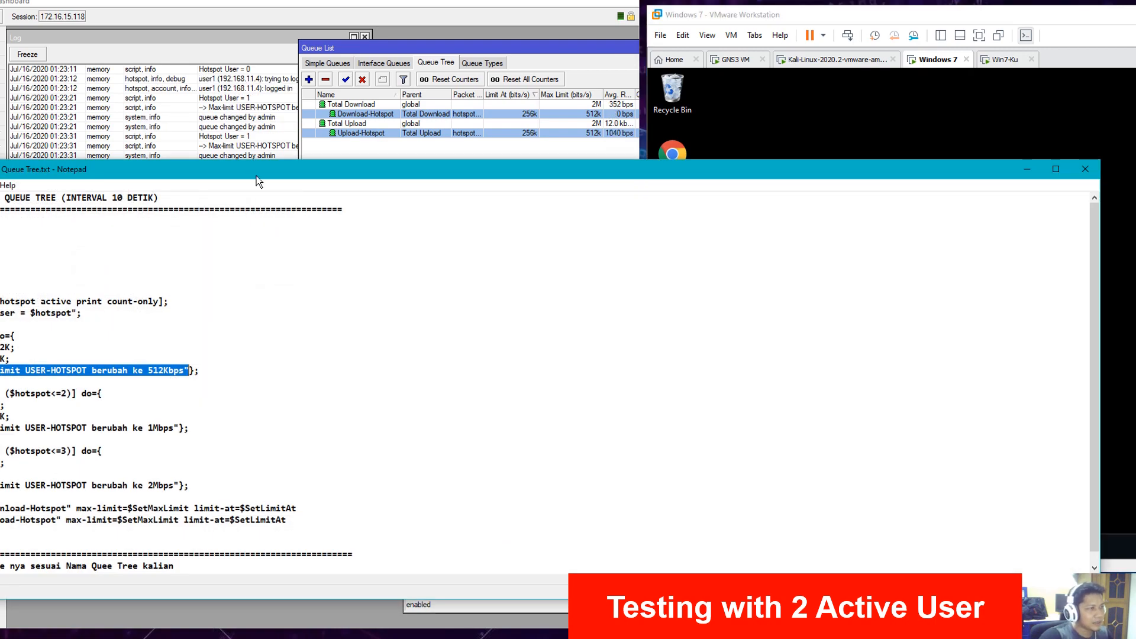
drag(257, 175, 716, 156)
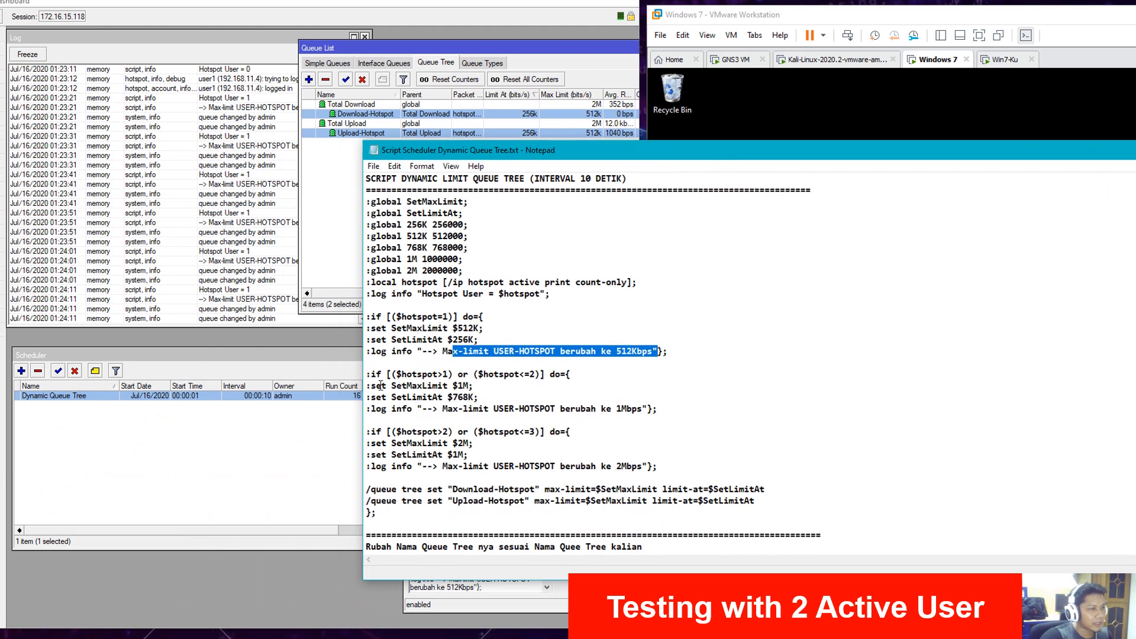
drag(368, 376, 657, 408)
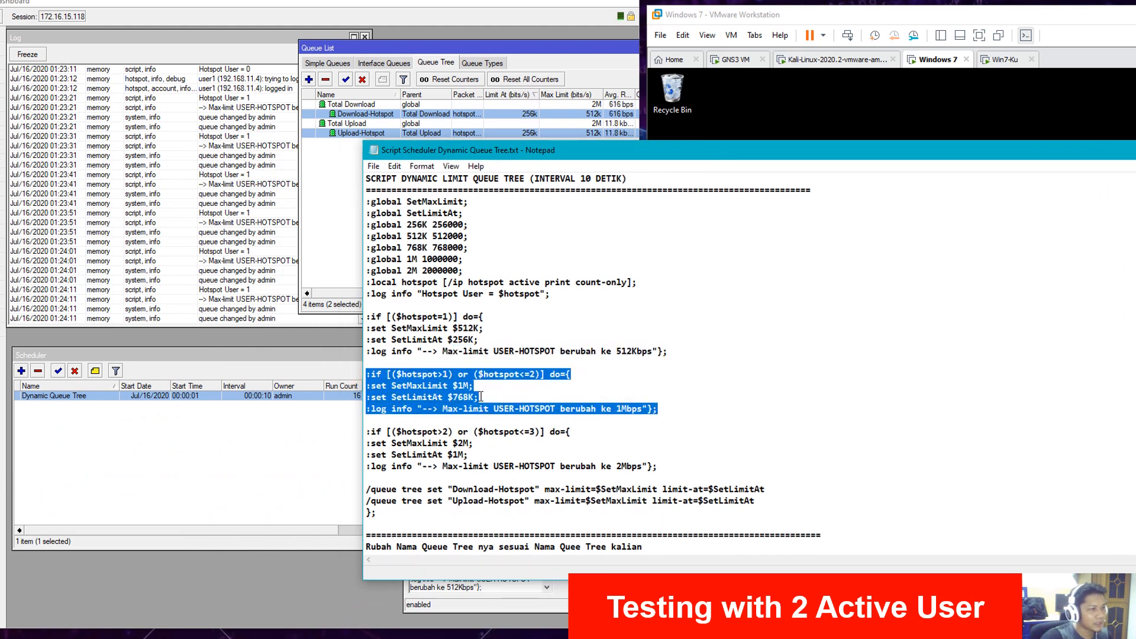
click(461, 386)
mouse_move(458, 386)
mouse_down()
mouse_move(468, 385)
mouse_move(456, 397)
mouse_move(474, 397)
mouse_up()
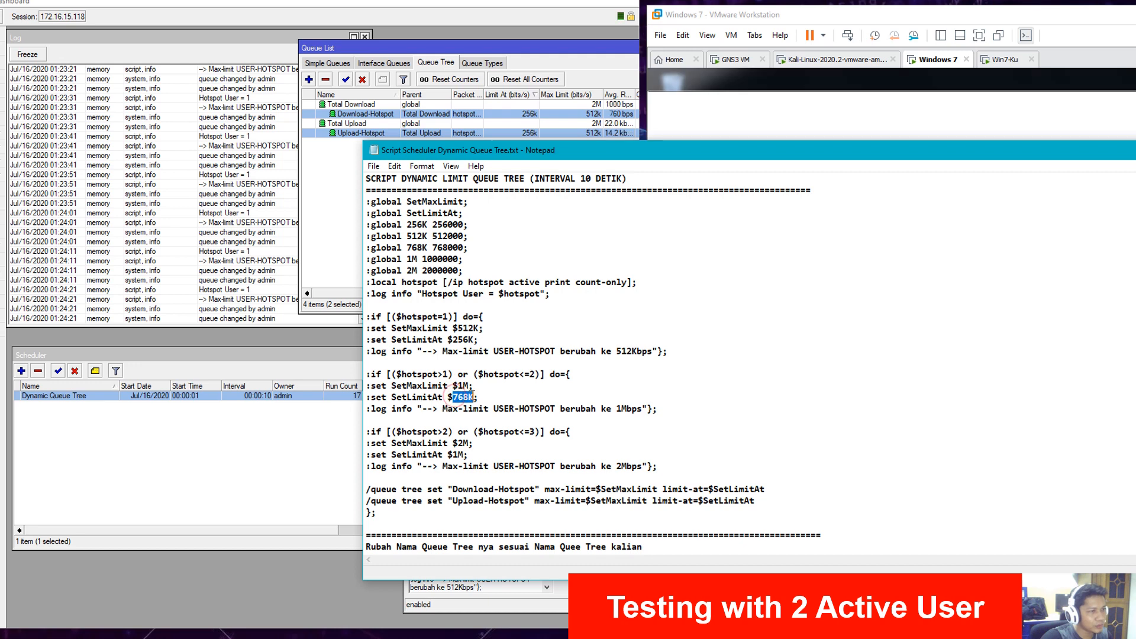
drag(1093, 152, 673, 171)
click(1076, 168)
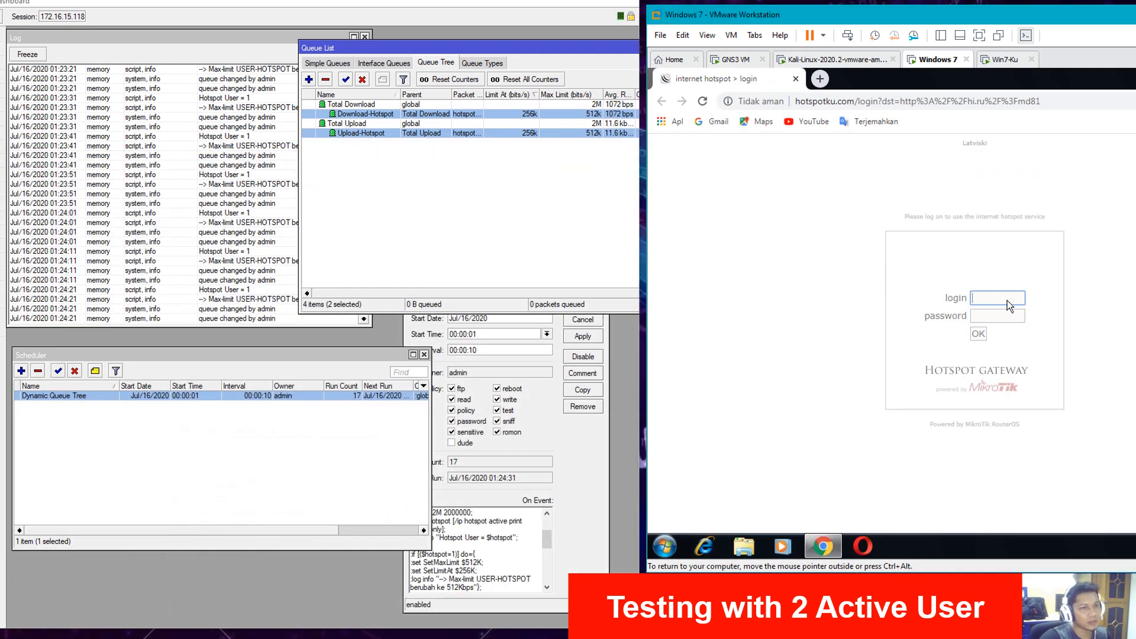
- Log user2 into the hotspot with its password
click(1002, 299)
key(Down)
key(Down)
key(Return)
click(996, 319)
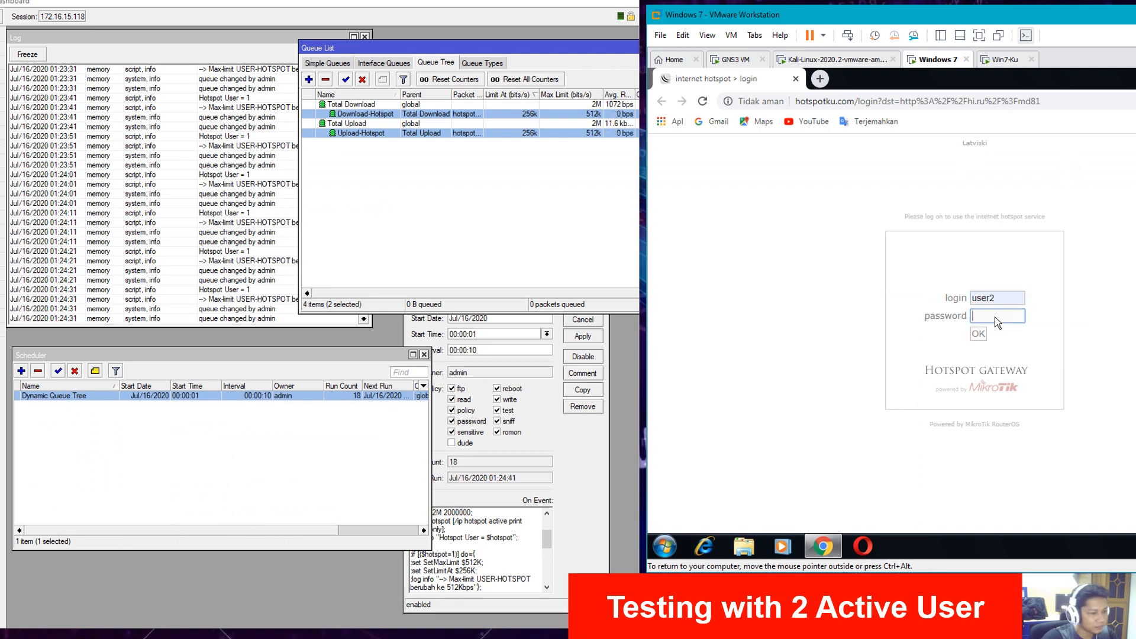
text(123)
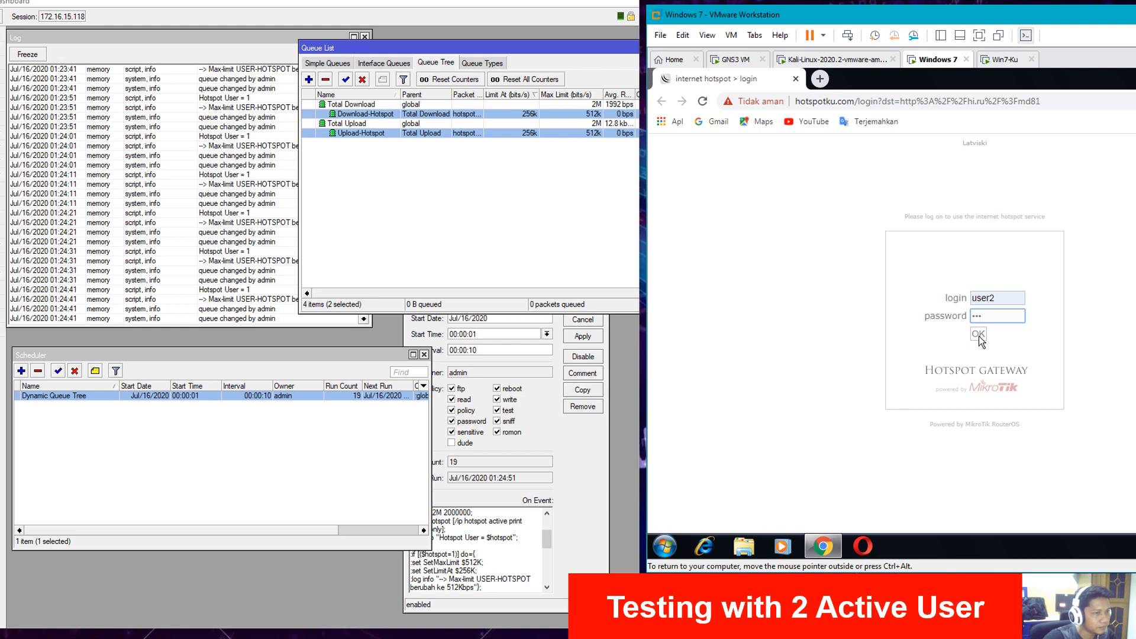
click(978, 335)
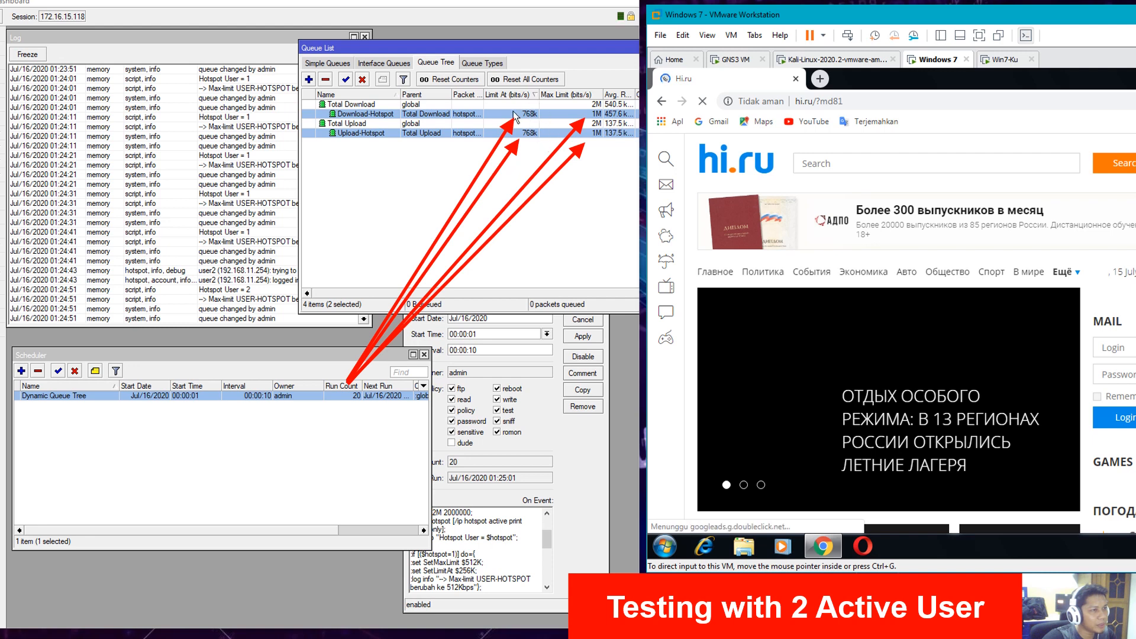
- Check the log for Hotspot User = 2 and the 1Mbps change, then reload hotspotku.com/login in the VM
click(283, 291)
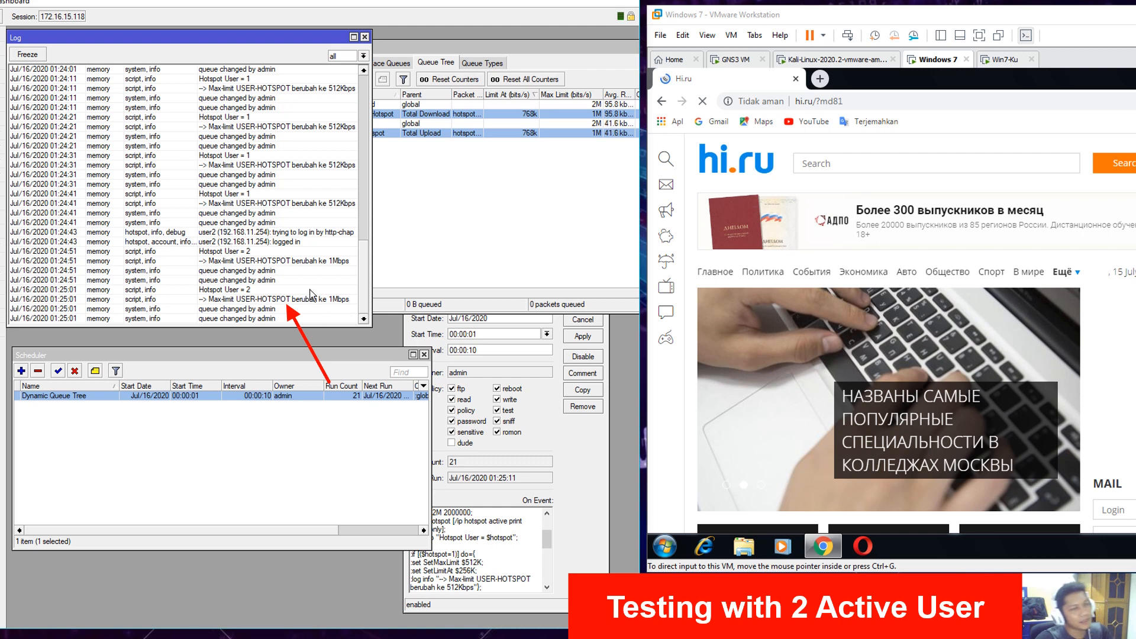
click(878, 107)
click(879, 106)
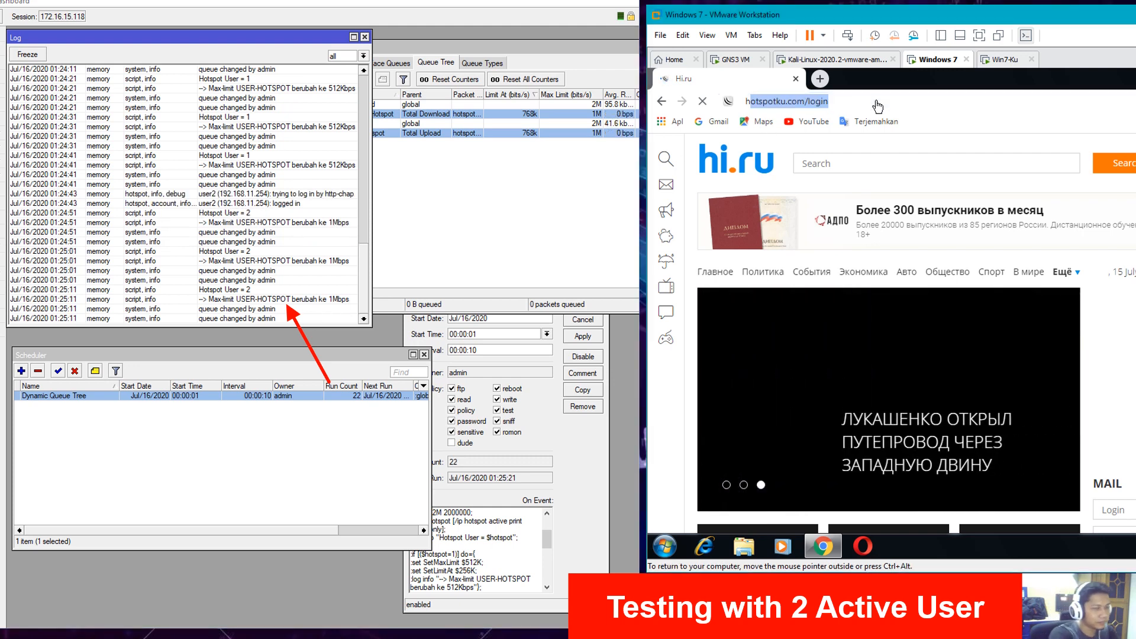
text(hot)
key(Return)
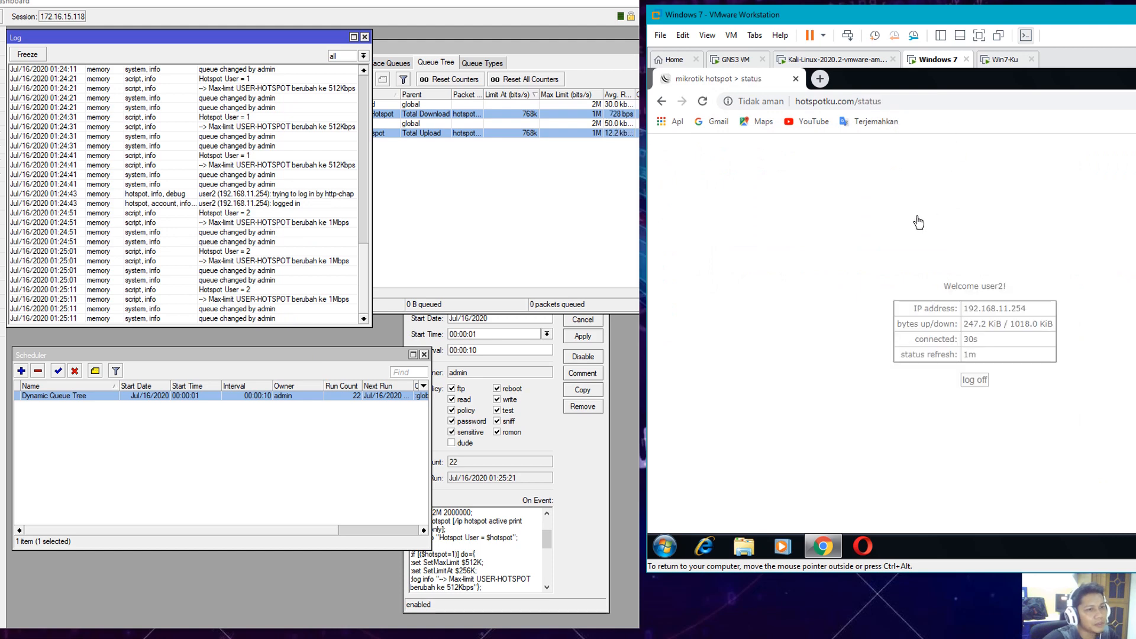
- Compare the hotspot status pages on both Windows VMs, then bring the queue script back up in Notepad
click(1005, 59)
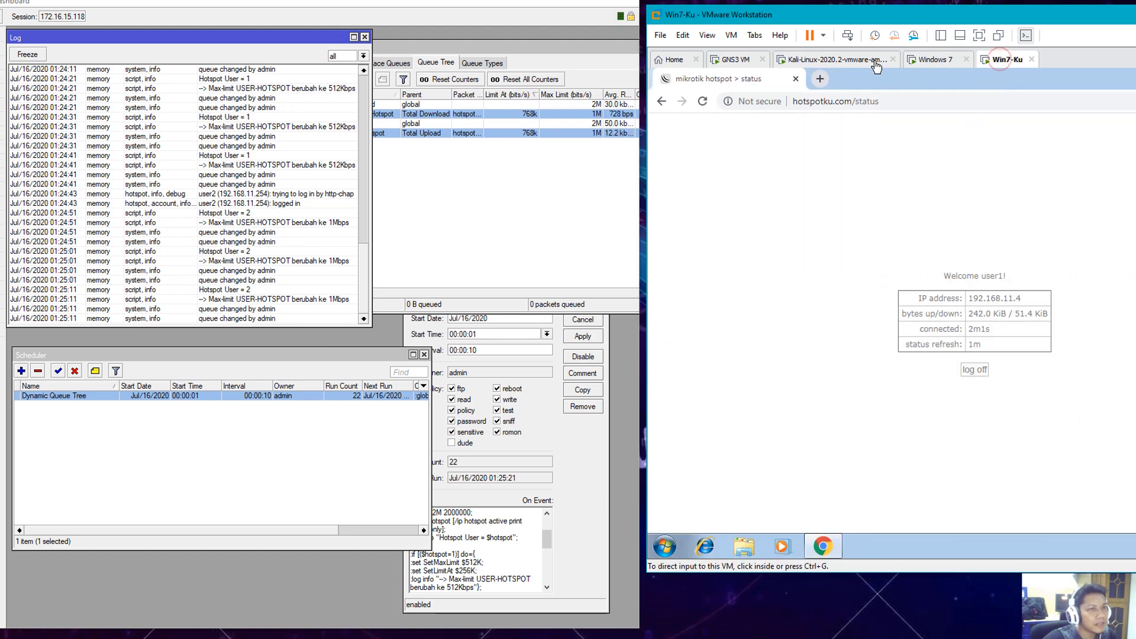
click(921, 59)
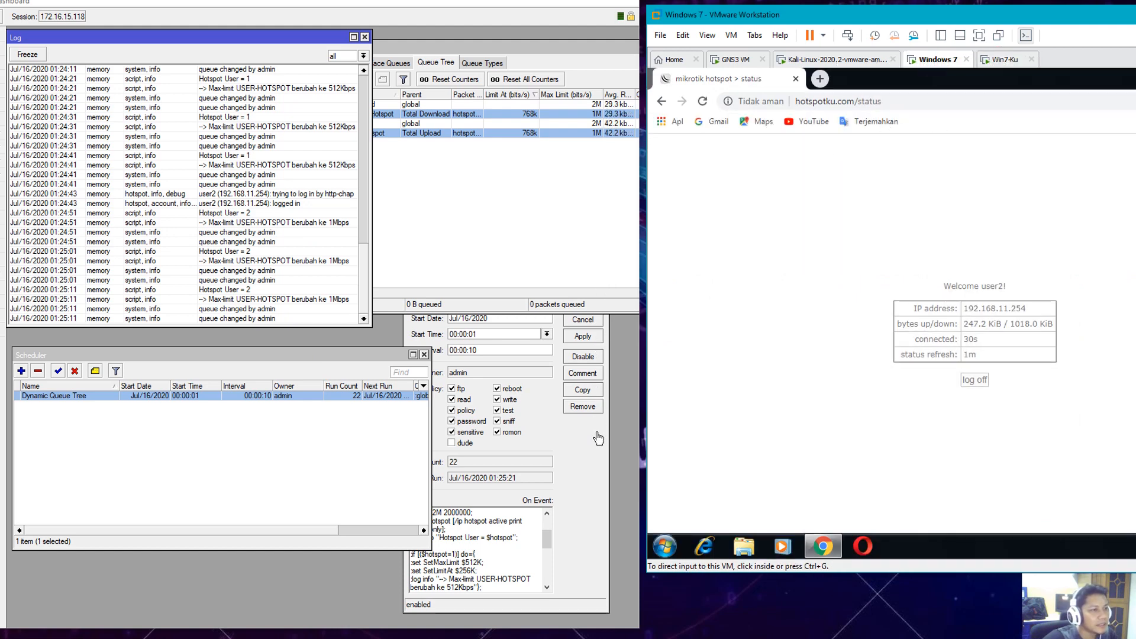
click(456, 630)
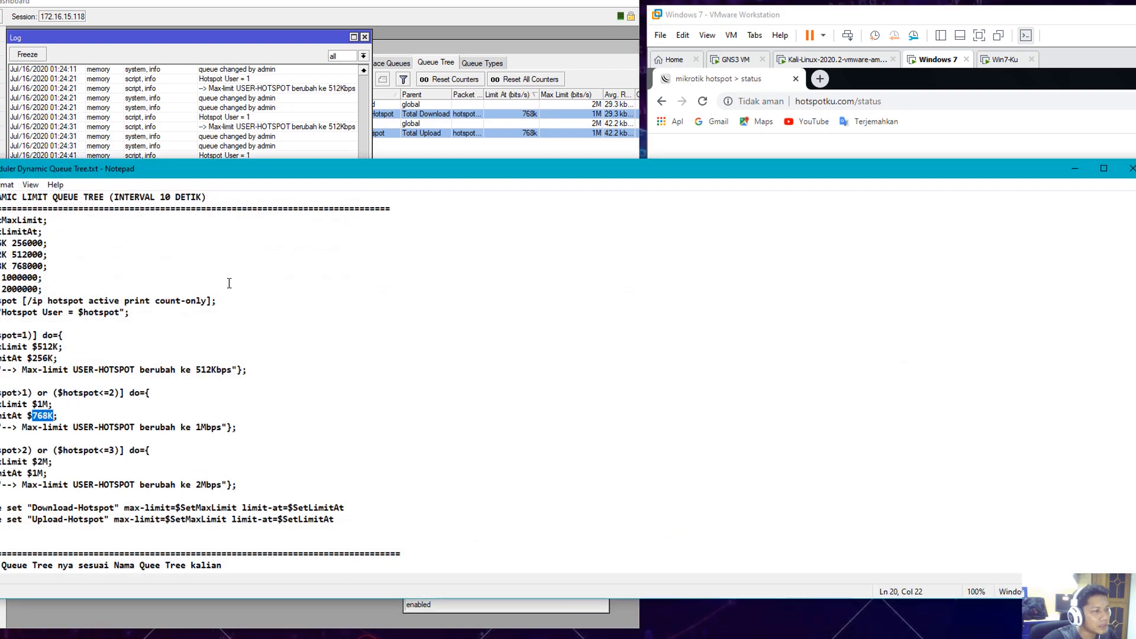
- In Notepad, highlight the ($hotspot>2) rule and its $2M max-limit and $1M limit-at values
drag(267, 175, 797, 156)
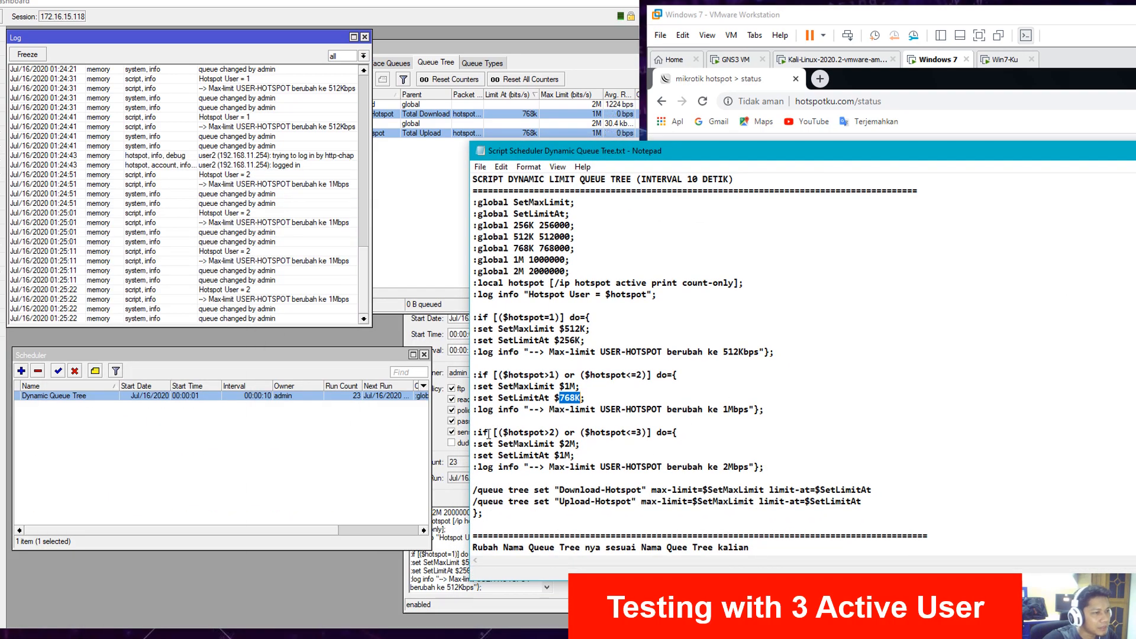
drag(475, 435, 676, 435)
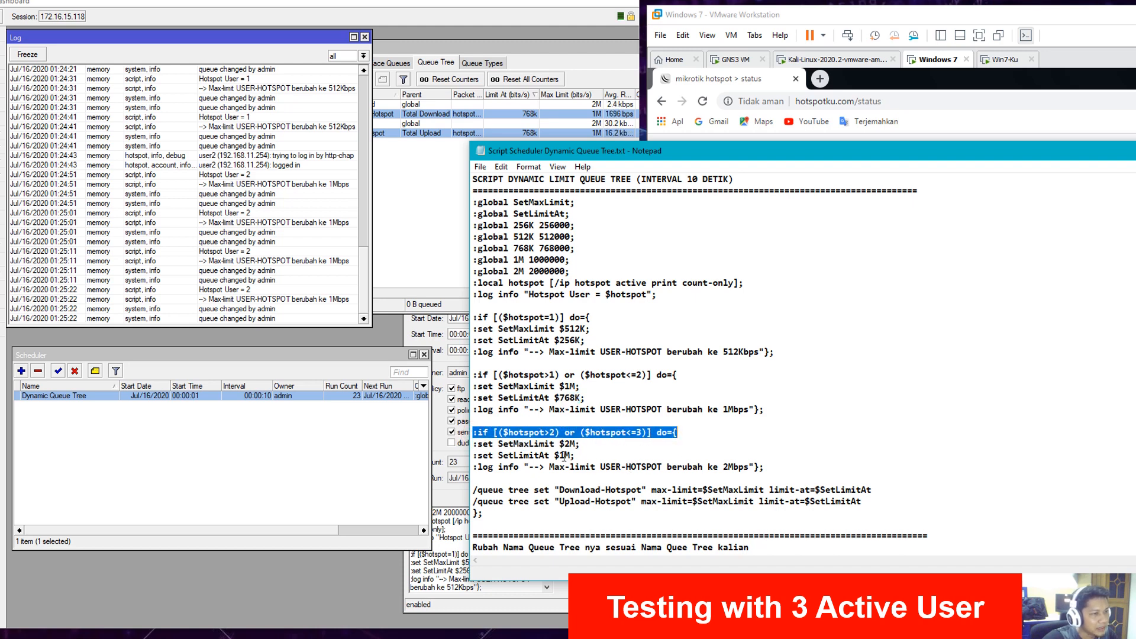
drag(564, 444, 571, 443)
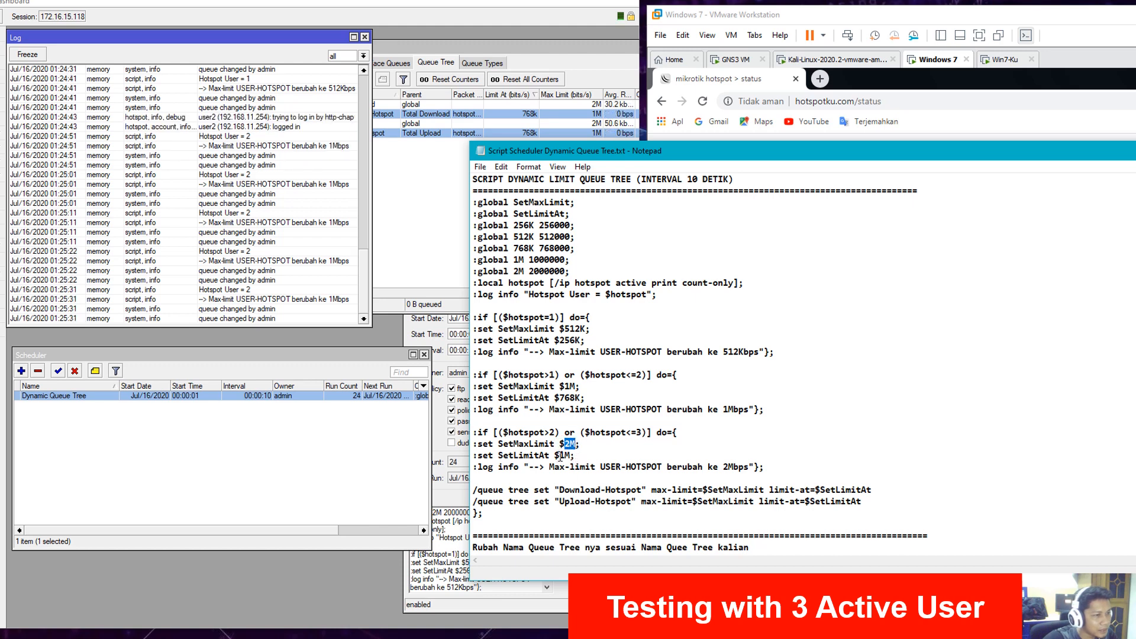
drag(560, 456, 566, 454)
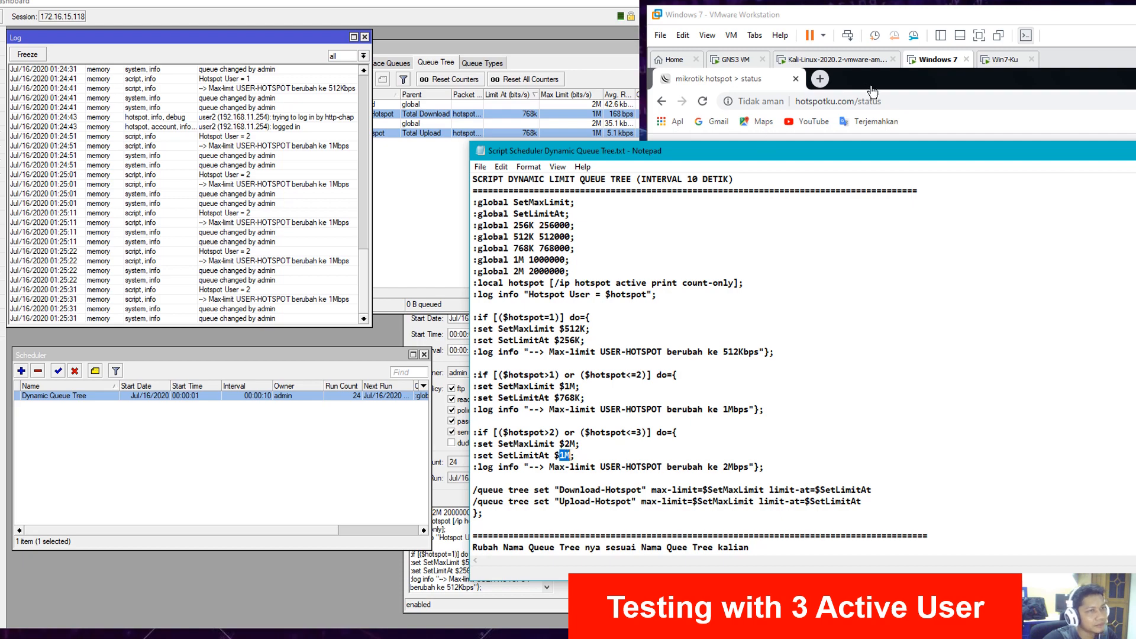
- Move the script window aside and minimize Notepad, leaving user2's status page visible
key(alt+Tab)
click(566, 156)
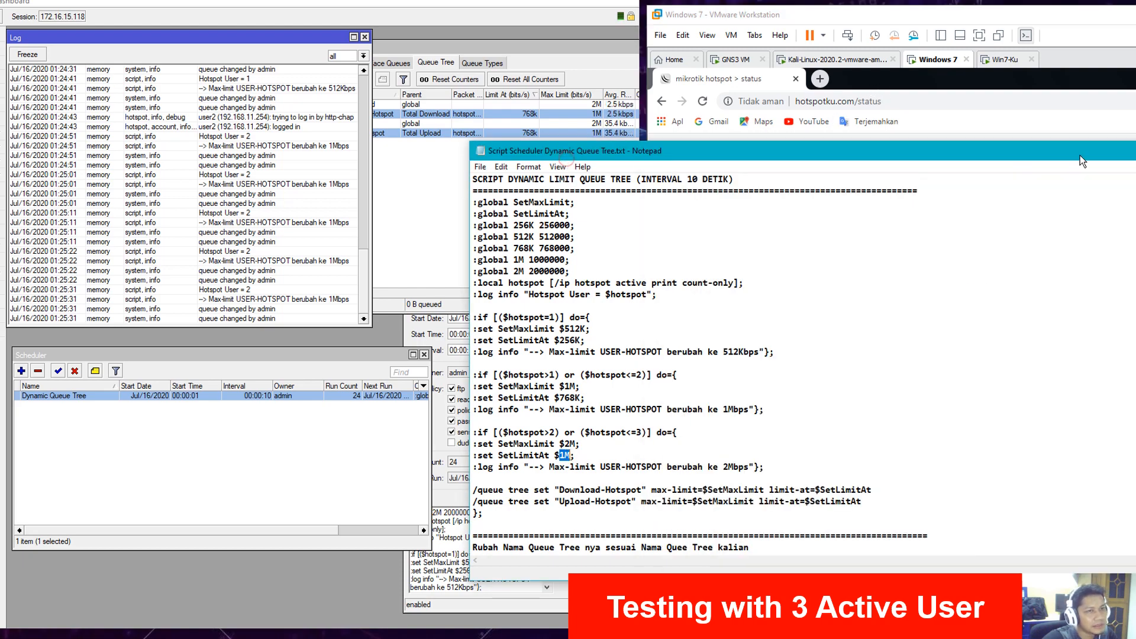
drag(1081, 155, 602, 211)
click(1123, 208)
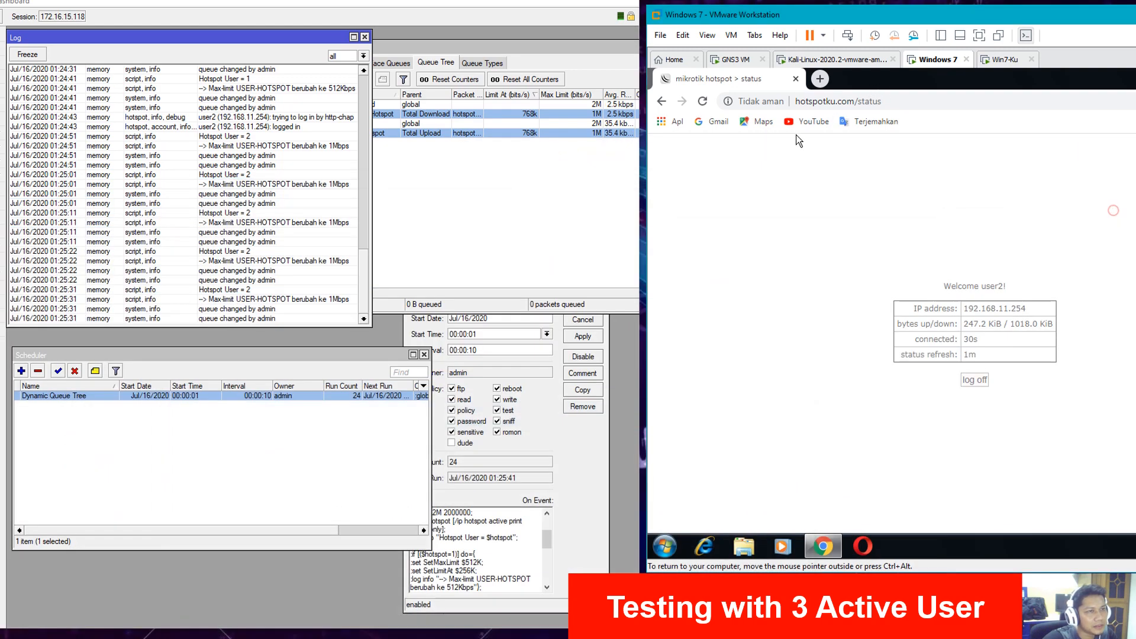
- Sign in to the Kali Linux guest desktop with the root password
click(851, 62)
click(1068, 260)
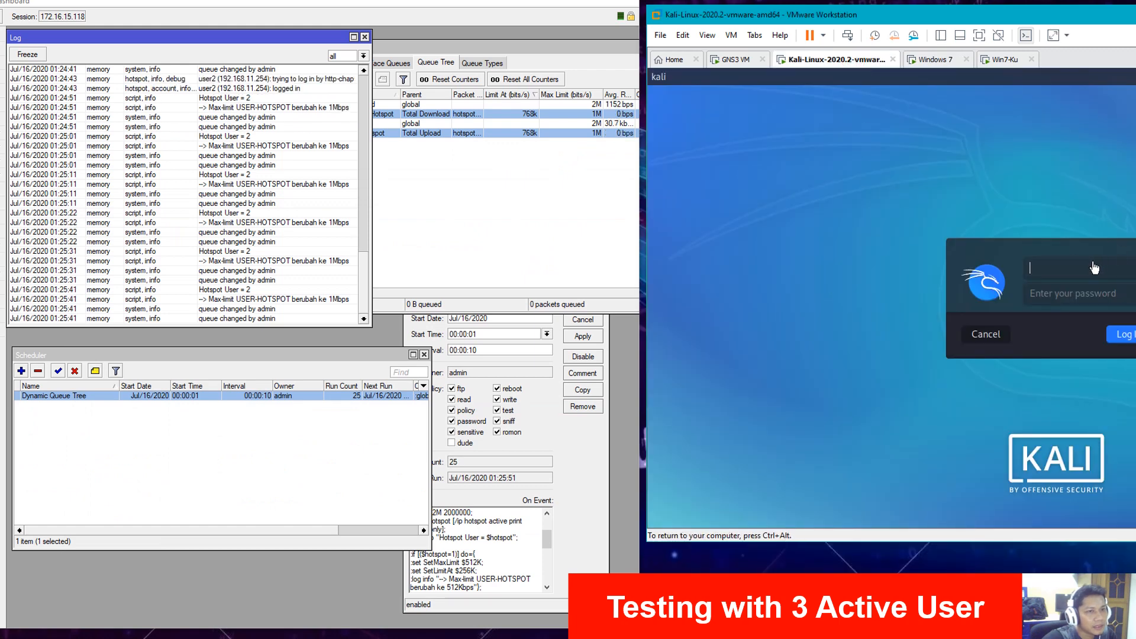
key(Tab)
text(to)
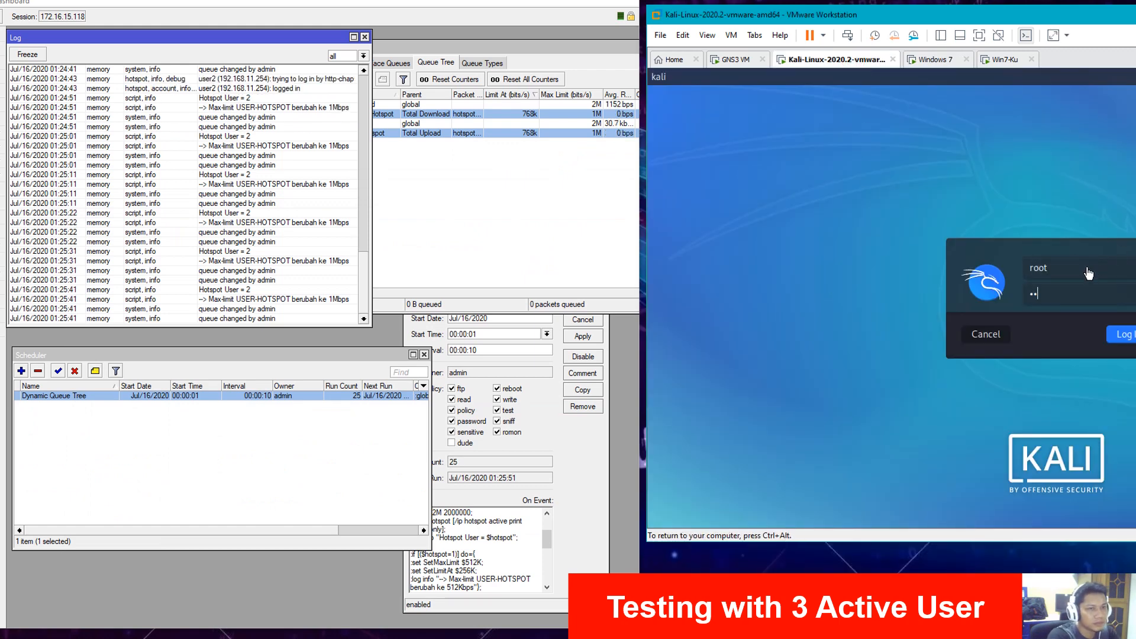
text(or)
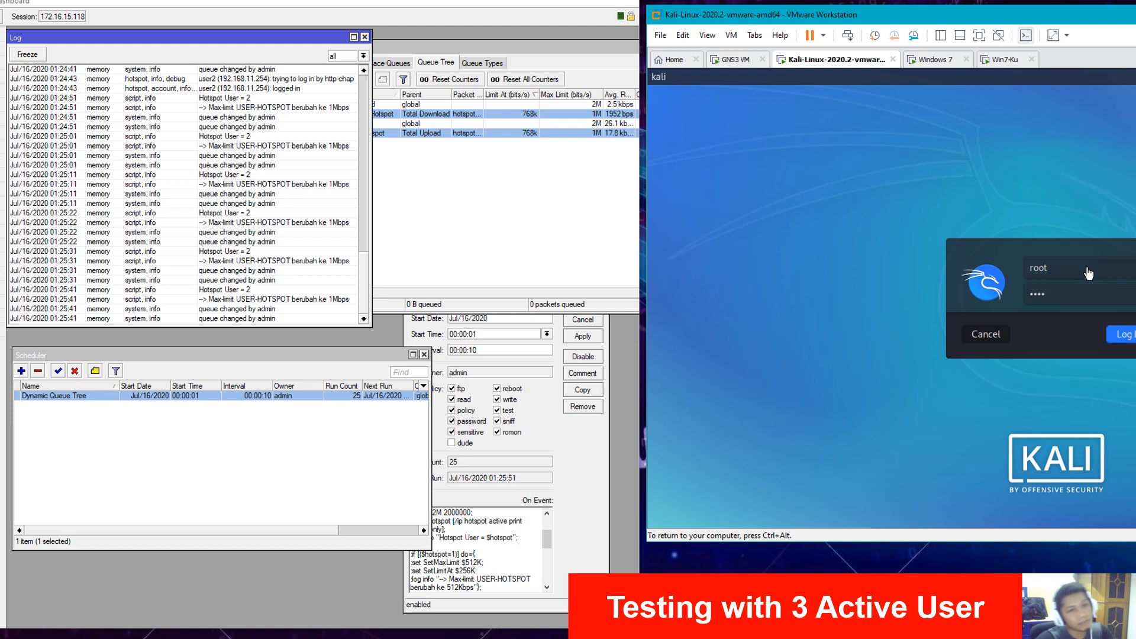
key(Return)
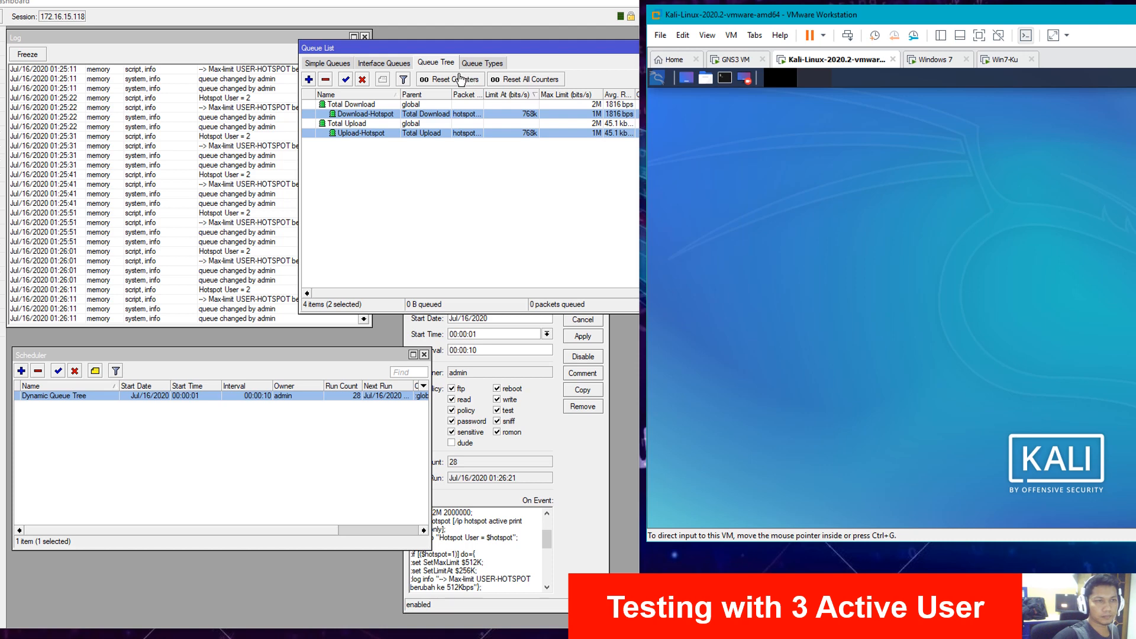
- Launch Firefox and fill the hotspot login with user3 and its password, dismissing insecure-login warnings
click(657, 78)
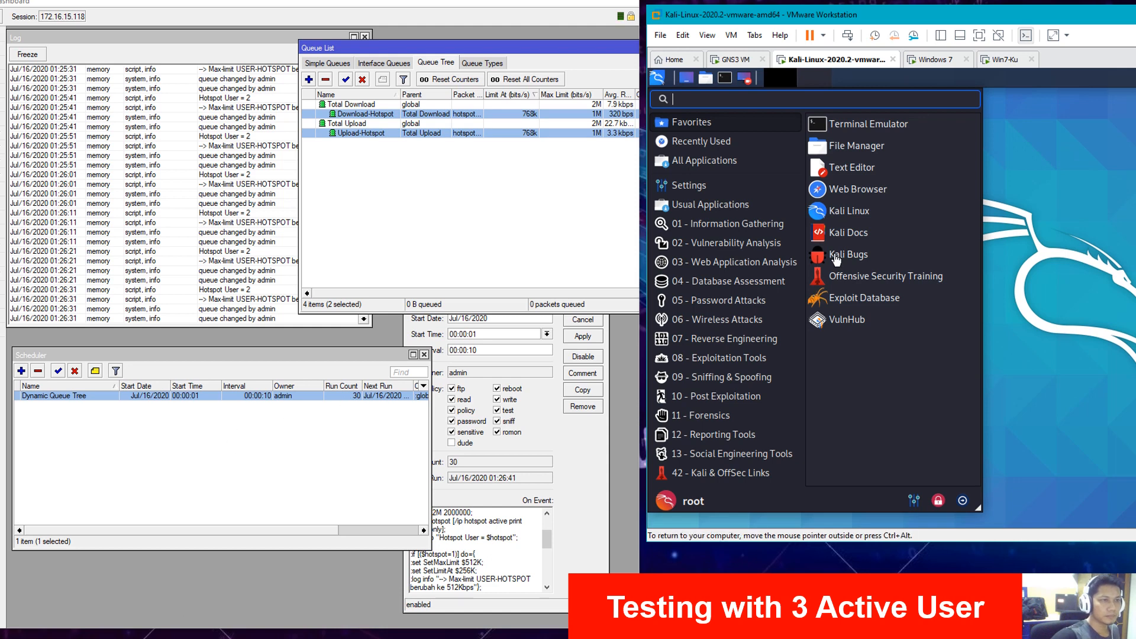
click(855, 191)
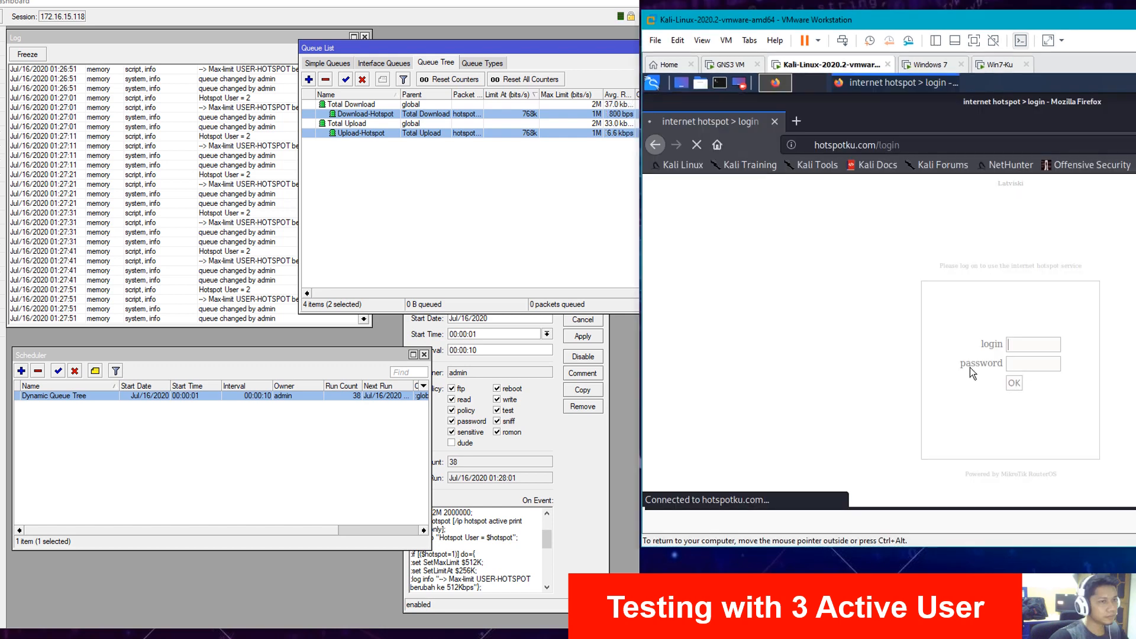
click(1016, 347)
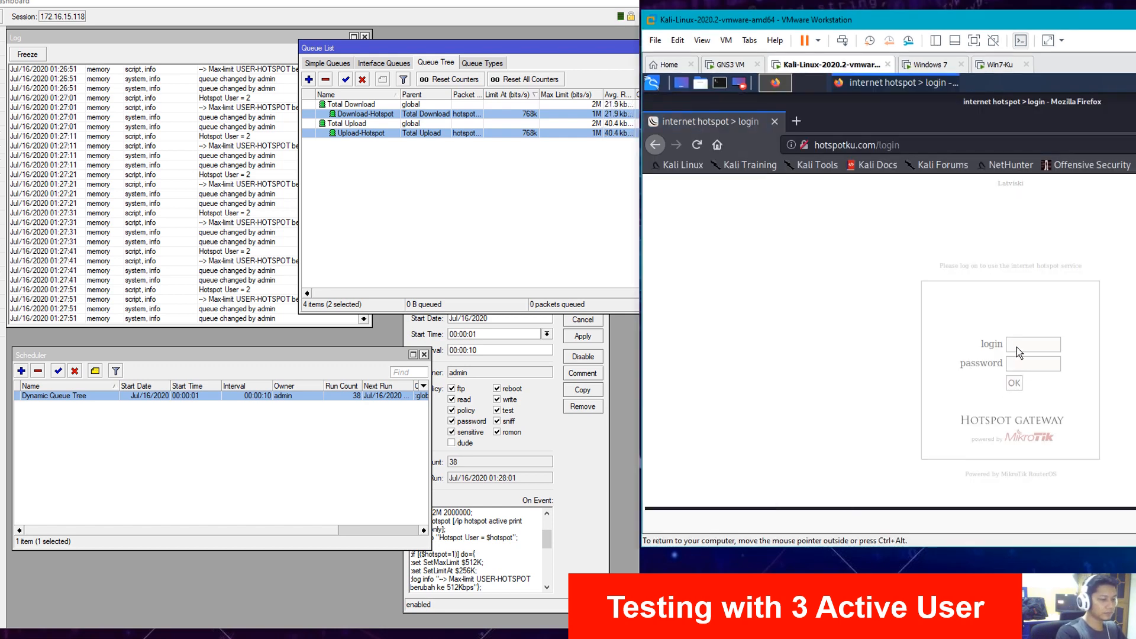
text(user)
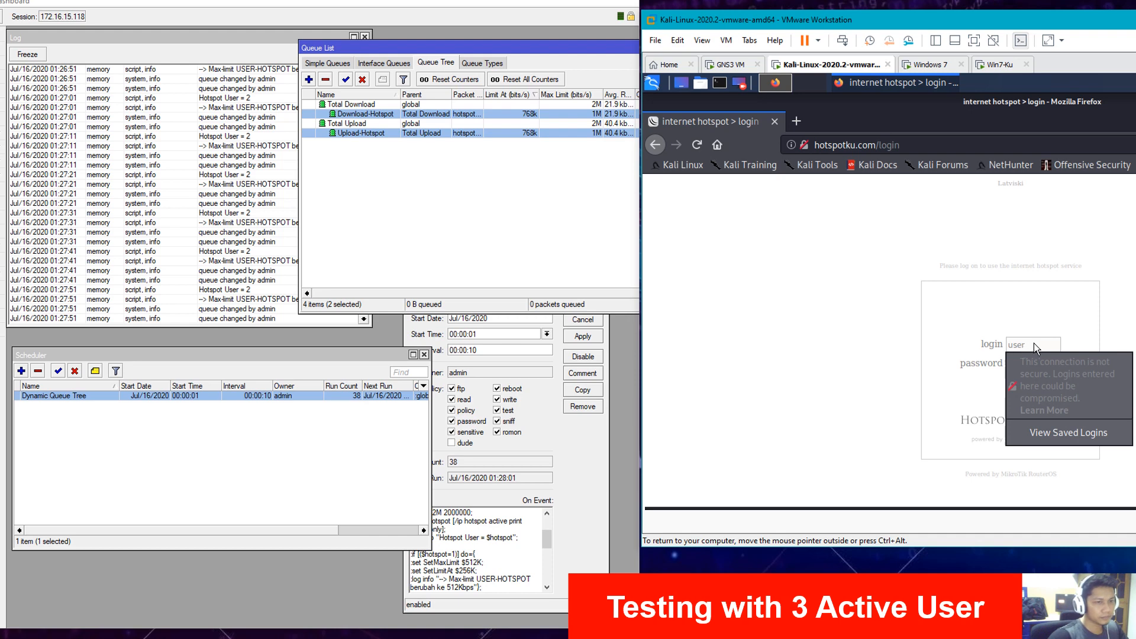
text(3)
click(920, 371)
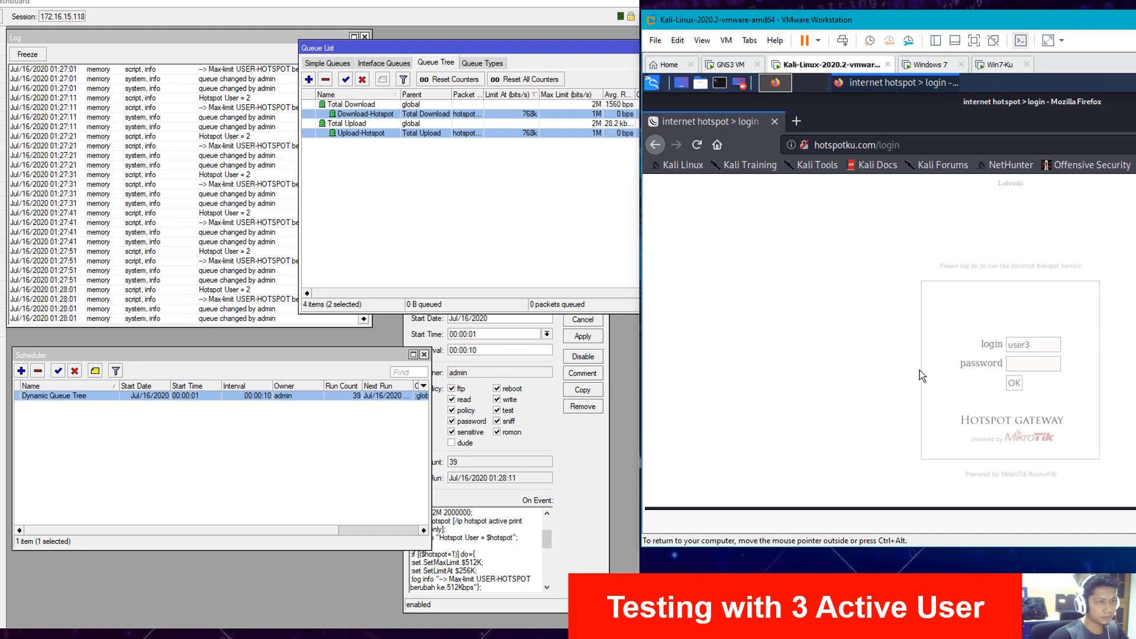
click(1040, 363)
text(1)
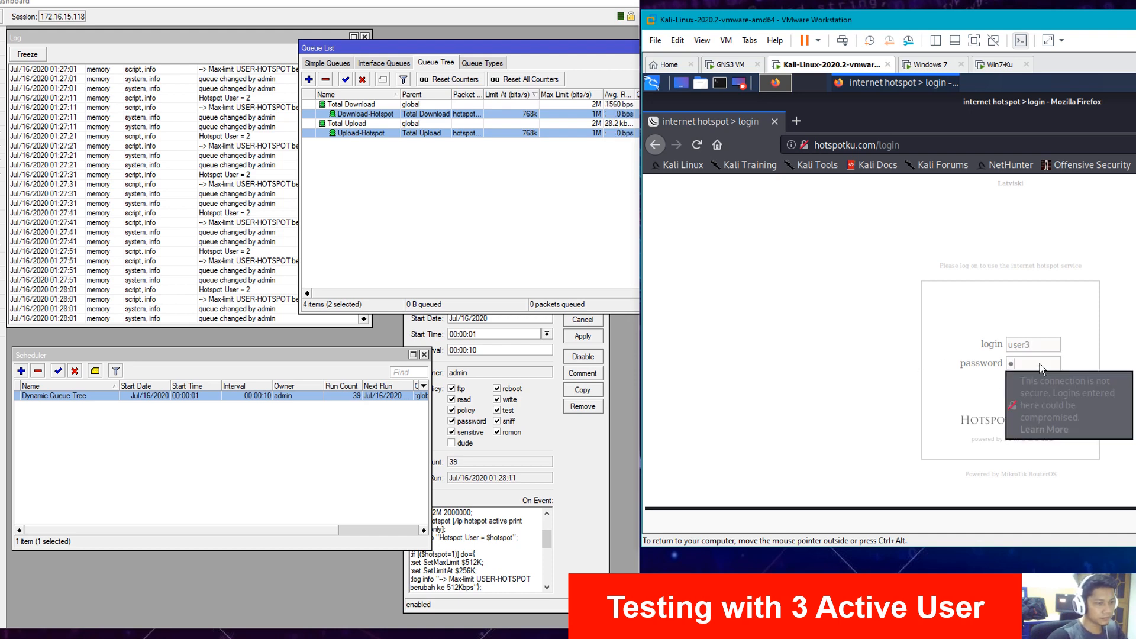
click(935, 367)
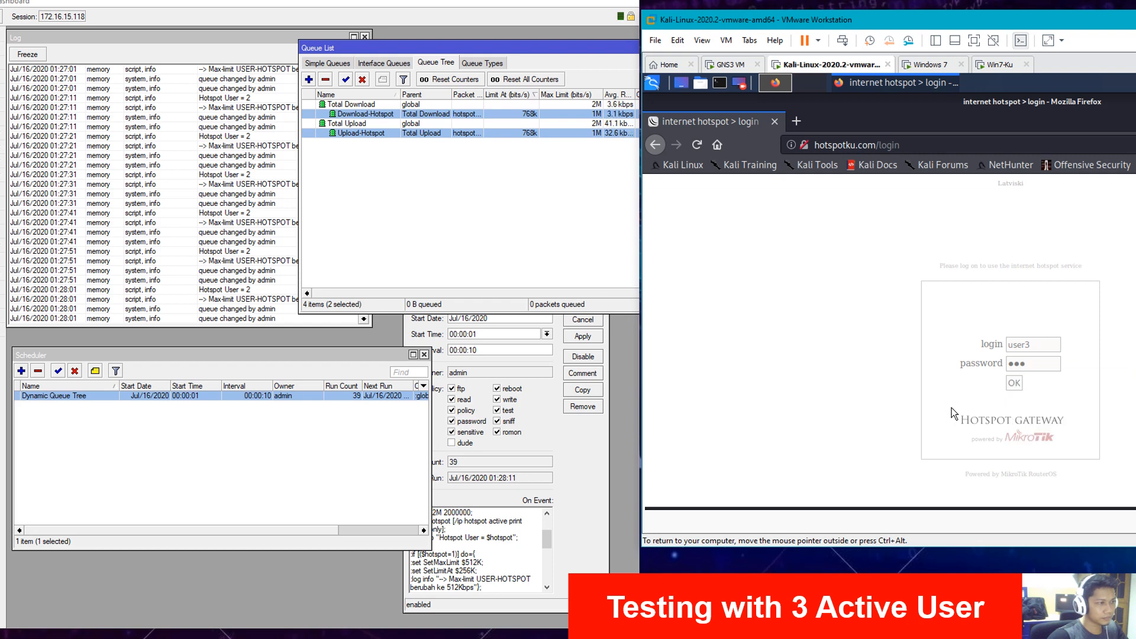
- Submit user3's login, confirm Hotspot User = 3 with 2M max-limit, then log the Kali client off
click(1015, 385)
click(864, 277)
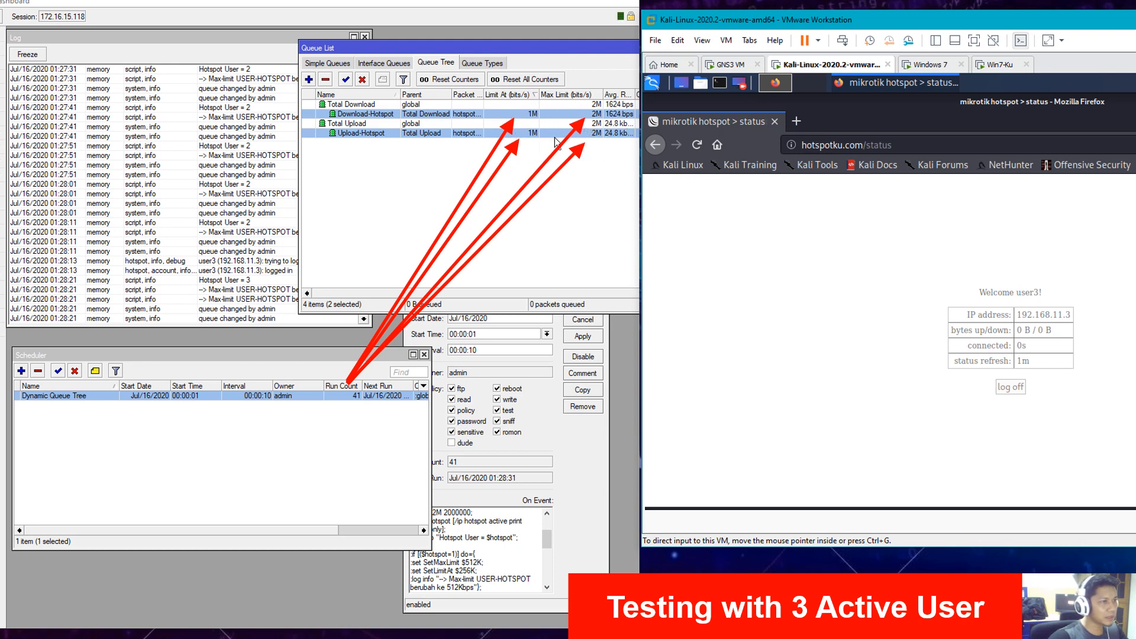
click(201, 300)
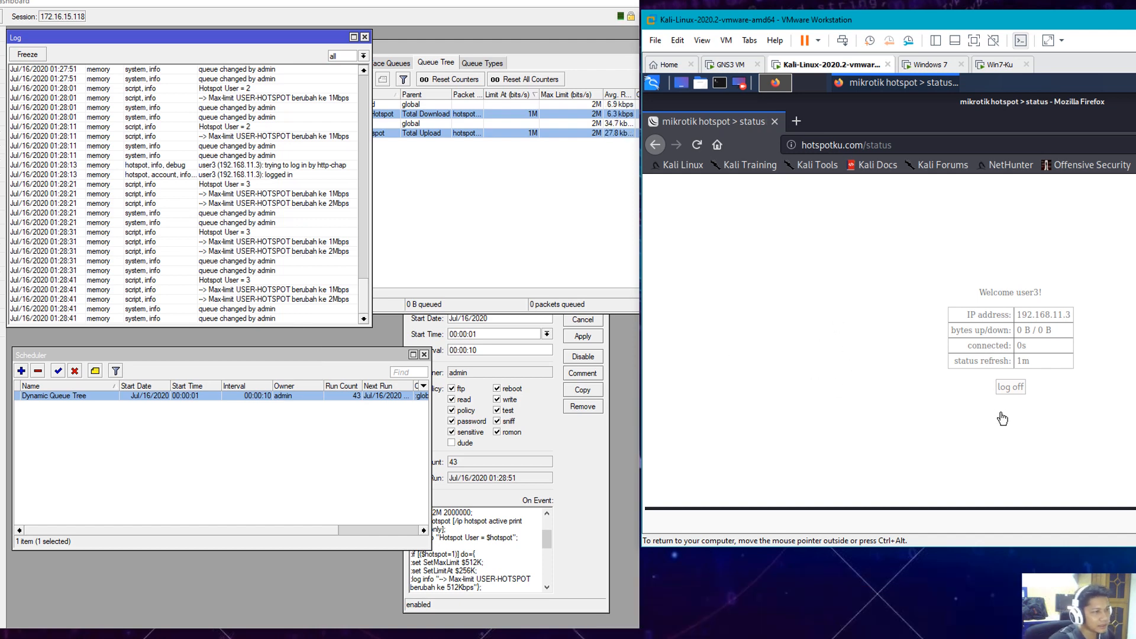
click(1010, 387)
click(580, 236)
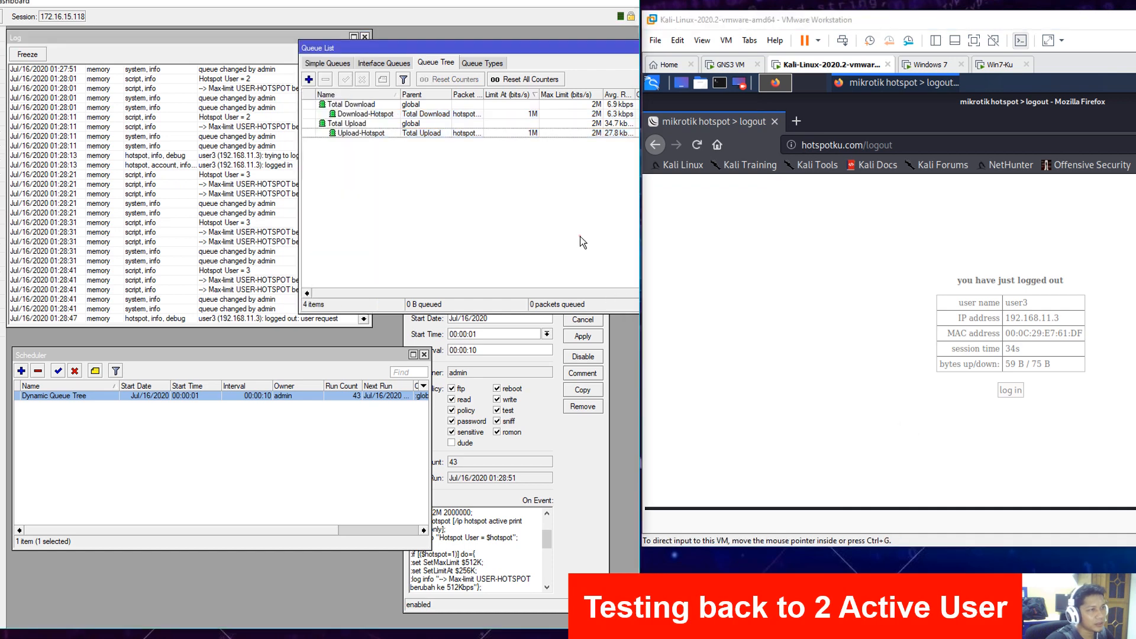
- Select both hotspot queues to confirm the 1M limit with two users, and check the log
click(587, 114)
ctrl+click(592, 134)
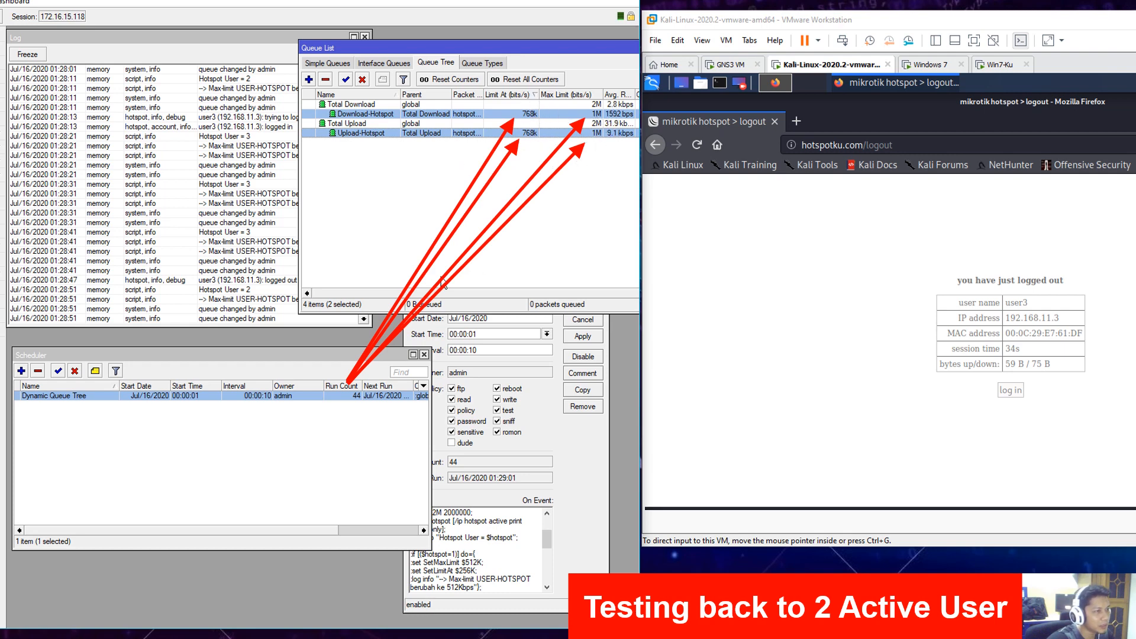
click(269, 260)
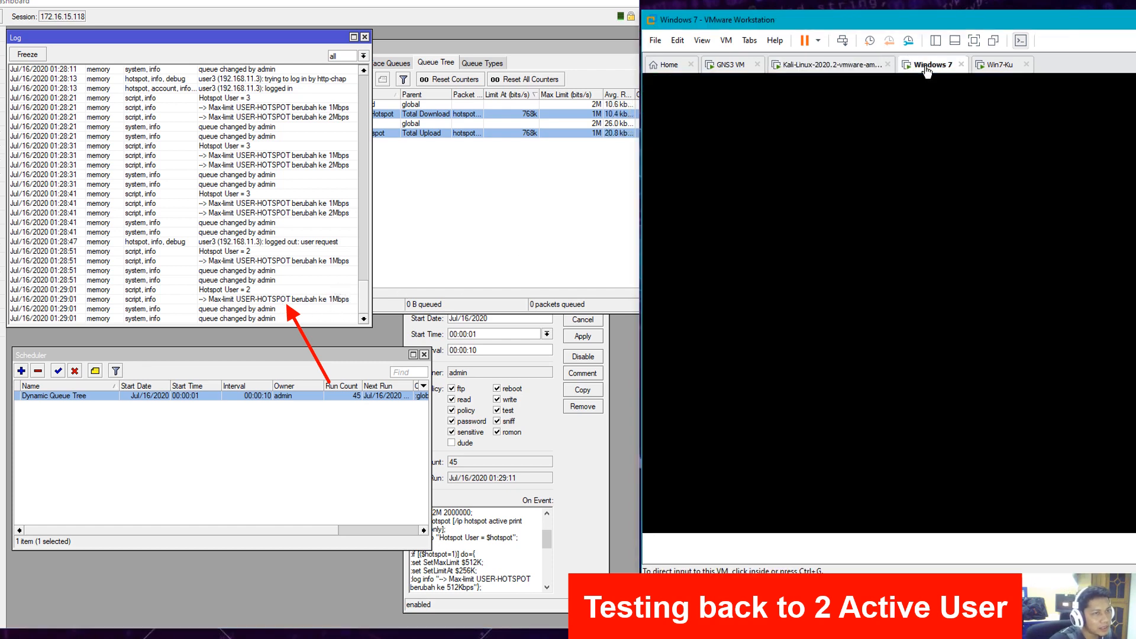
- Log the Windows 7 client off and reselect both hotspot queues to see the 512k limits
click(926, 66)
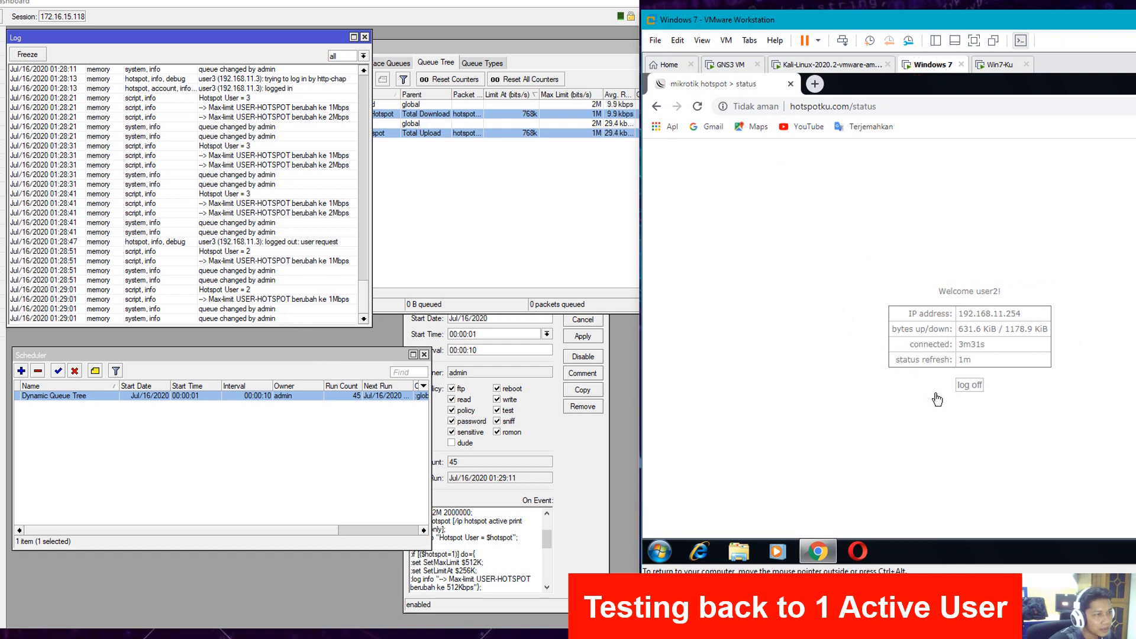
click(970, 386)
click(580, 272)
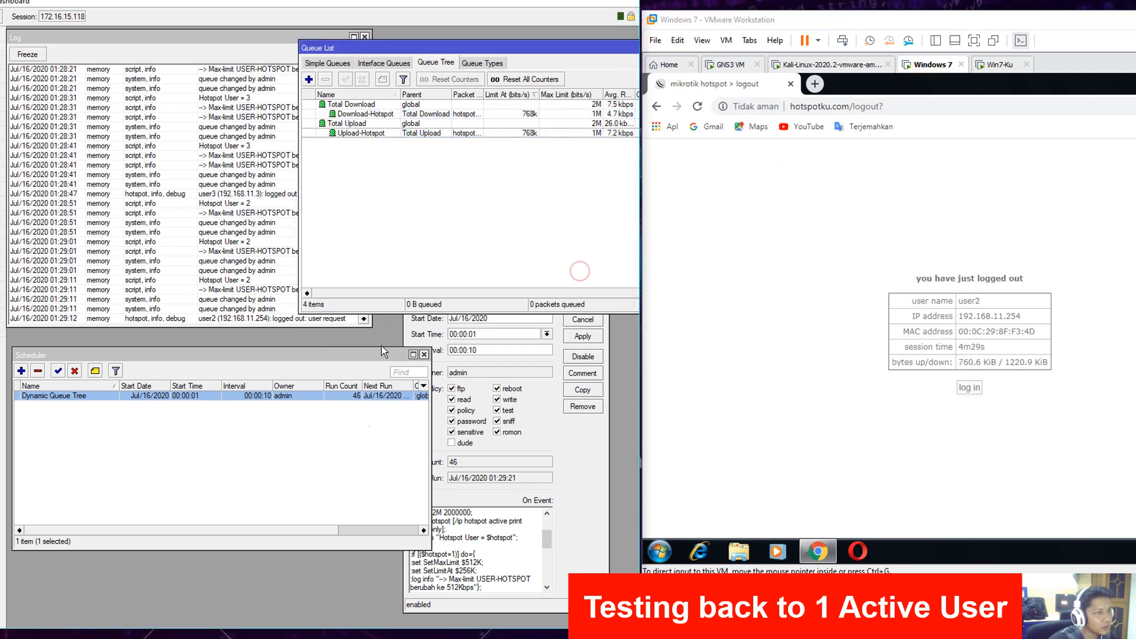
click(521, 114)
ctrl+click(525, 134)
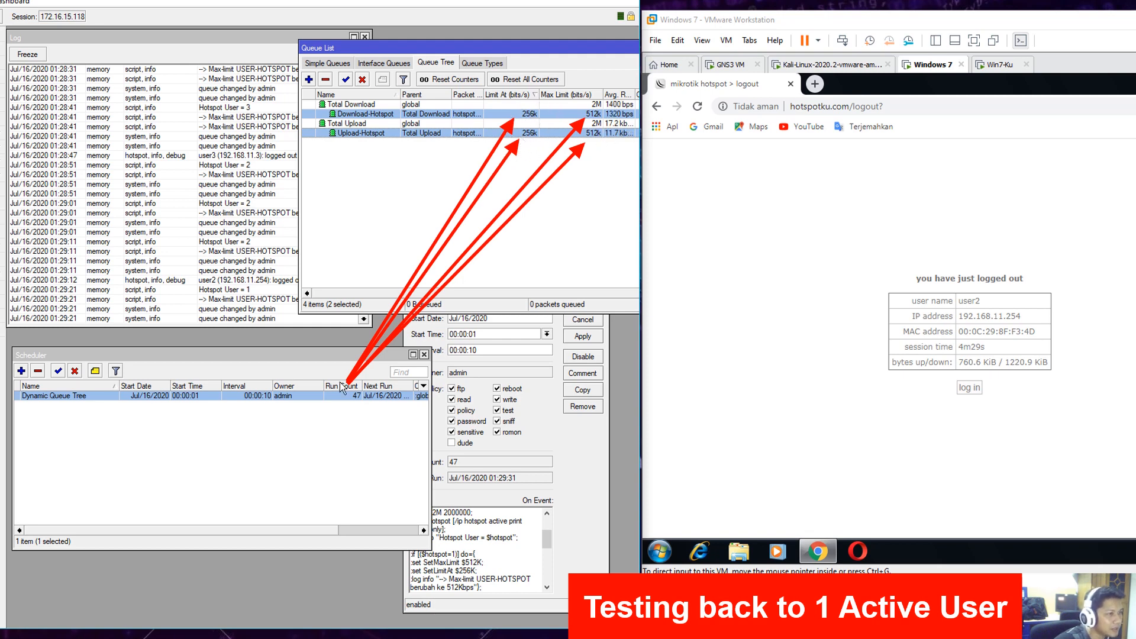
click(574, 486)
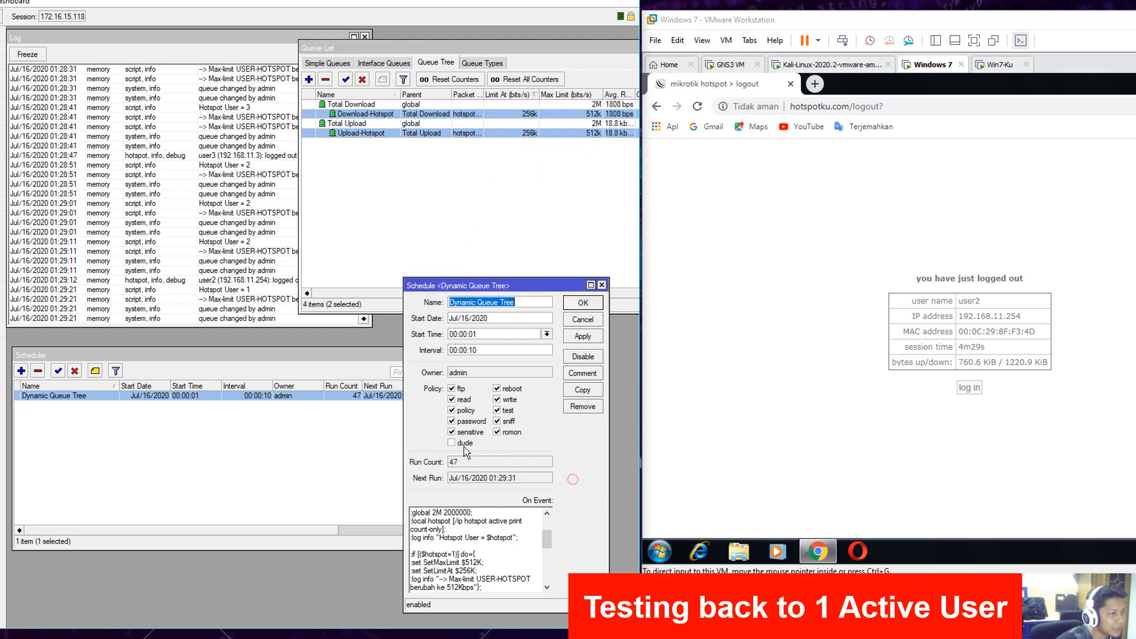
- Recheck the log and the Download- and Upload-Hotspot queues at 512k max-limit and 256k limit-at
click(266, 279)
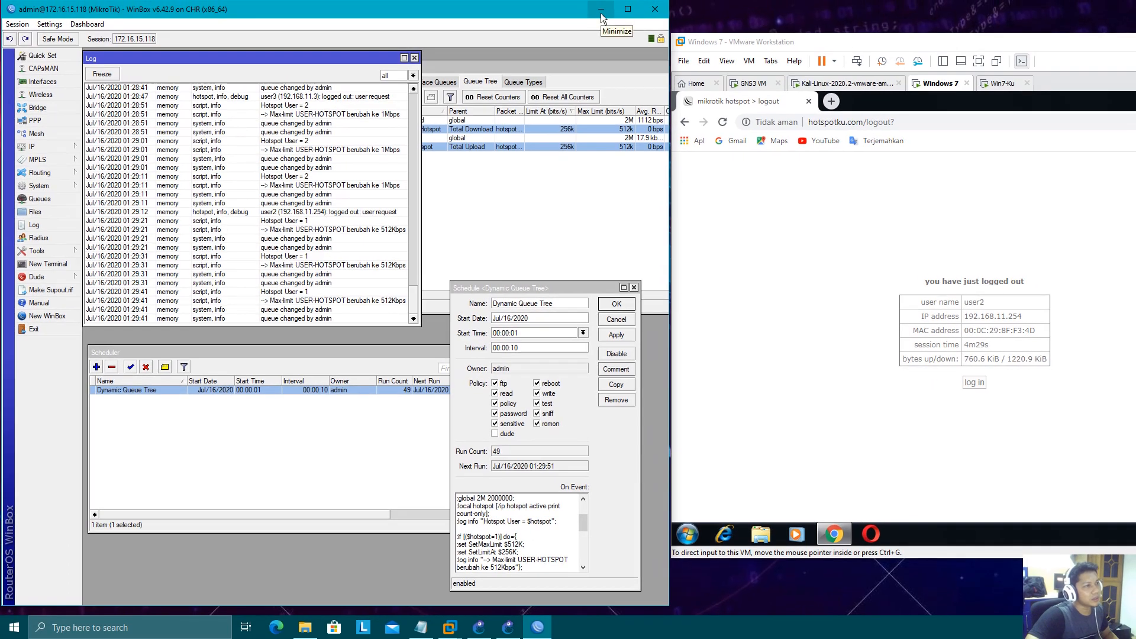
click(570, 180)
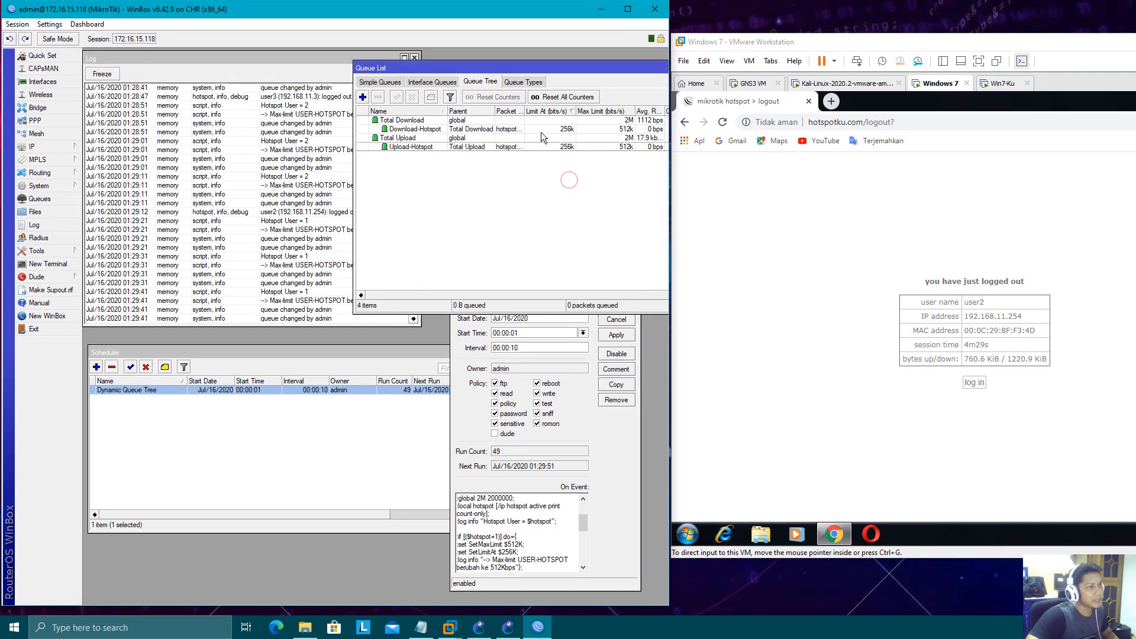
click(569, 129)
ctrl+click(576, 145)
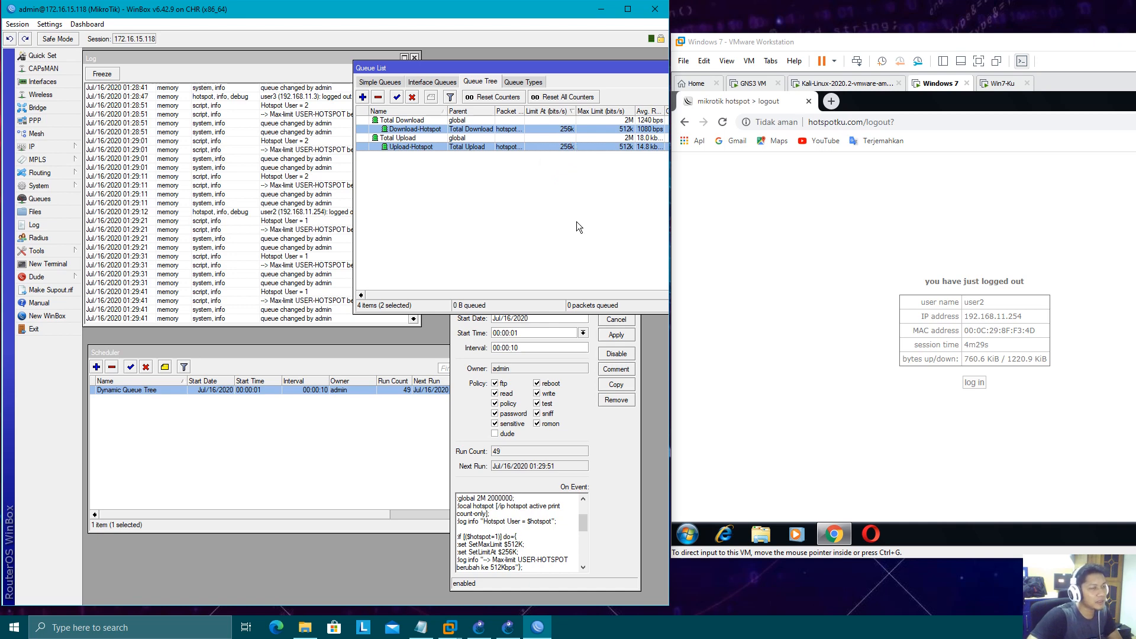
- Minimize WinBox and the VMware Workstation window
click(598, 13)
drag(988, 44, 624, 29)
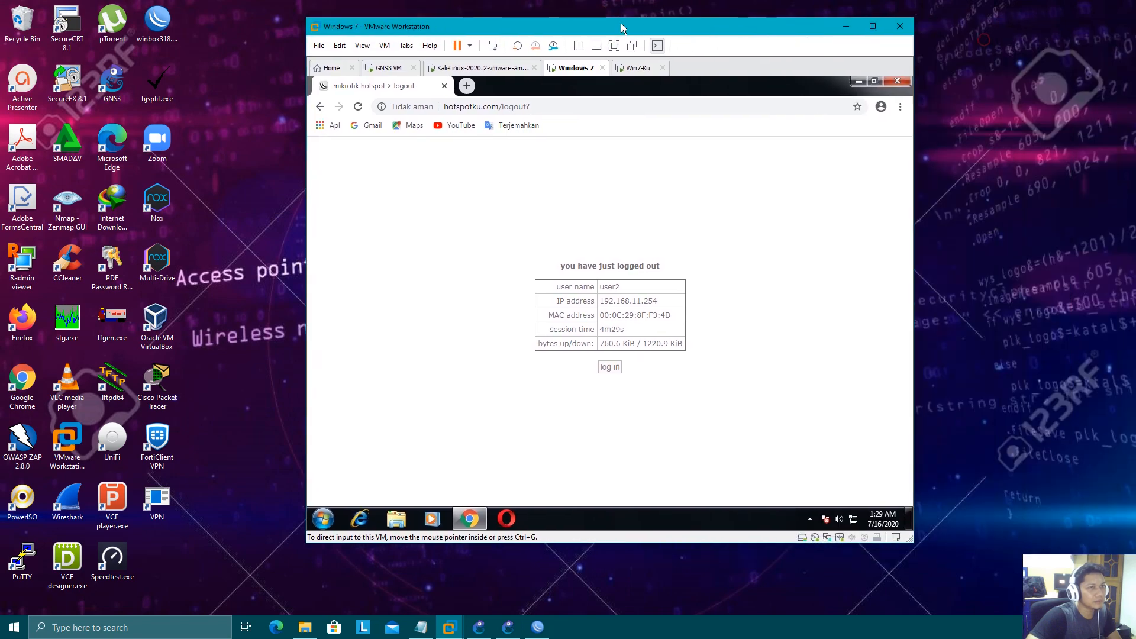
click(847, 26)
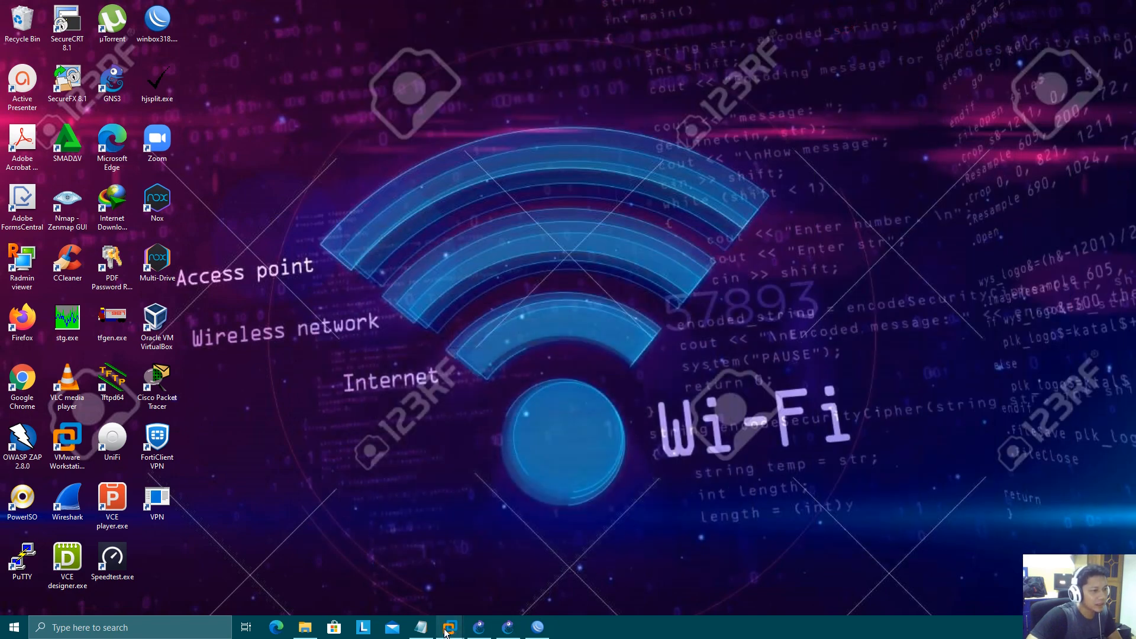
click(425, 632)
drag(445, 219, 481, 112)
key(Left)
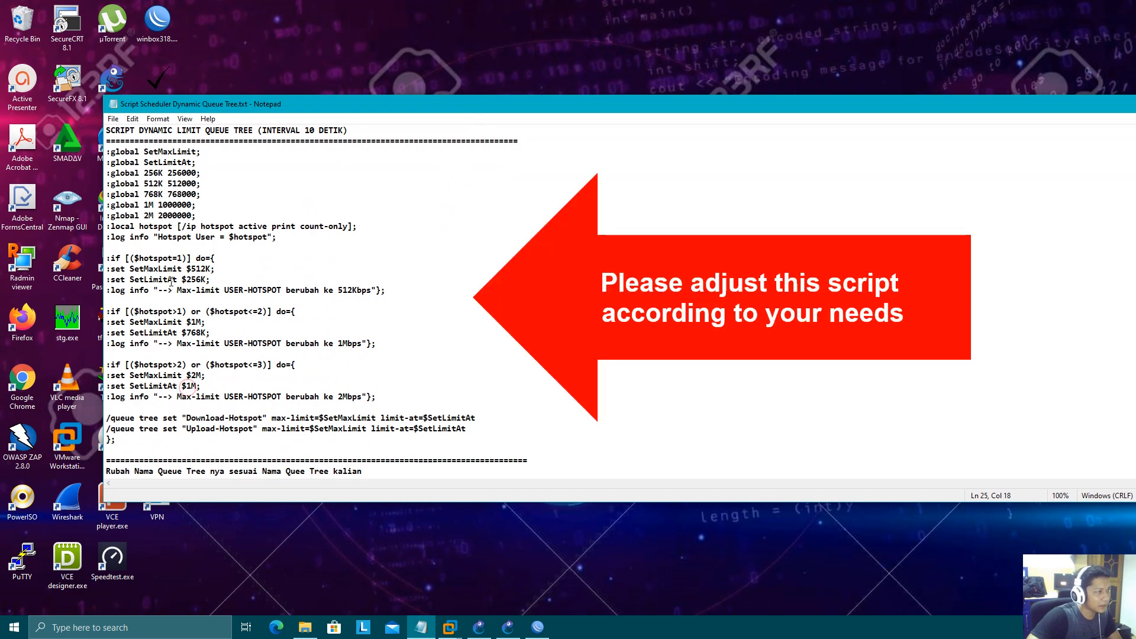
drag(138, 258, 210, 279)
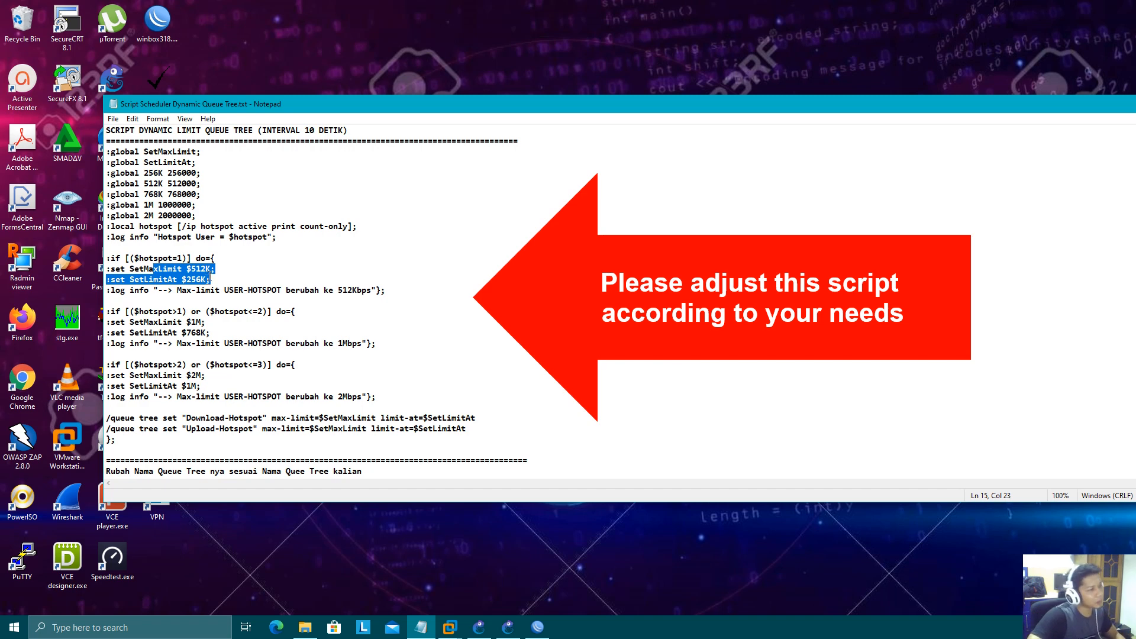
click(202, 279)
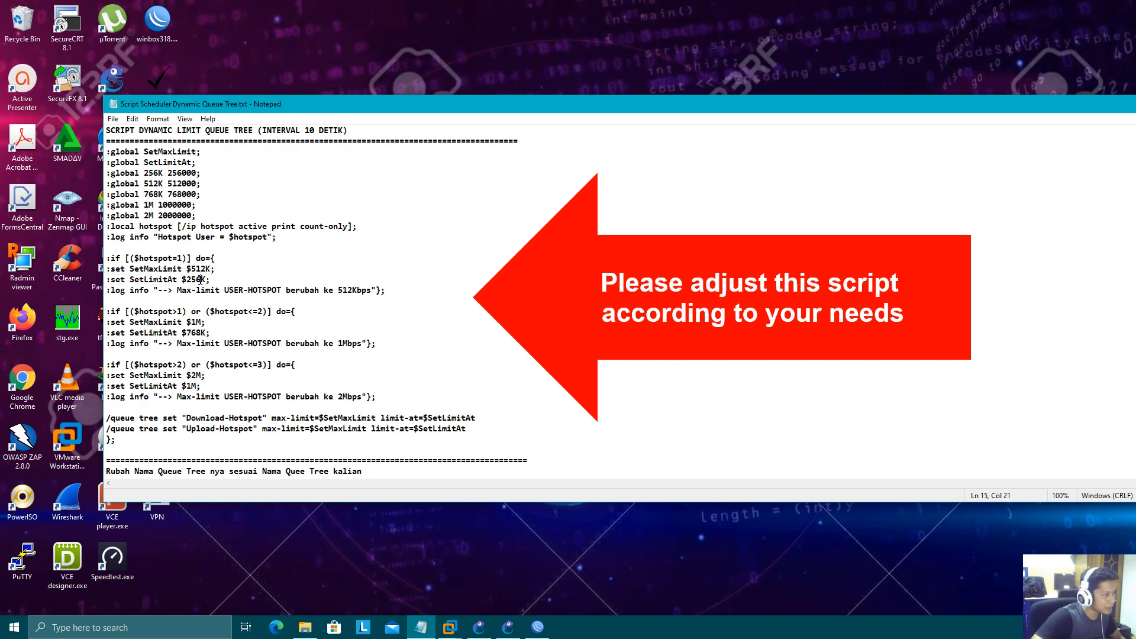
drag(147, 311, 271, 311)
drag(129, 323, 208, 387)
click(220, 397)
drag(999, 112, 943, 120)
click(968, 119)
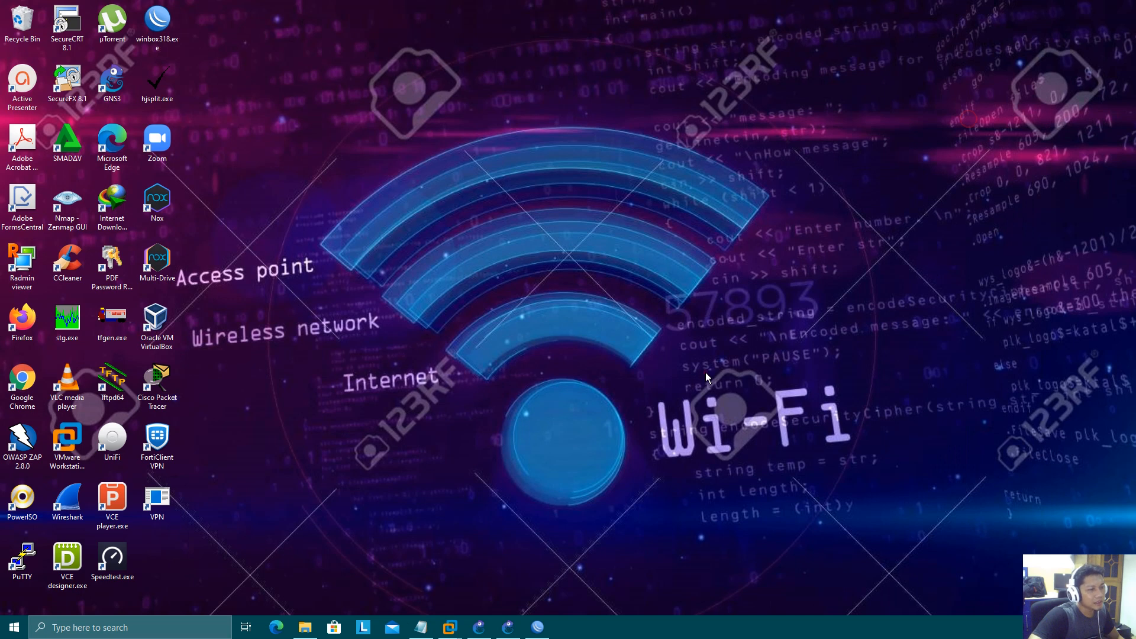